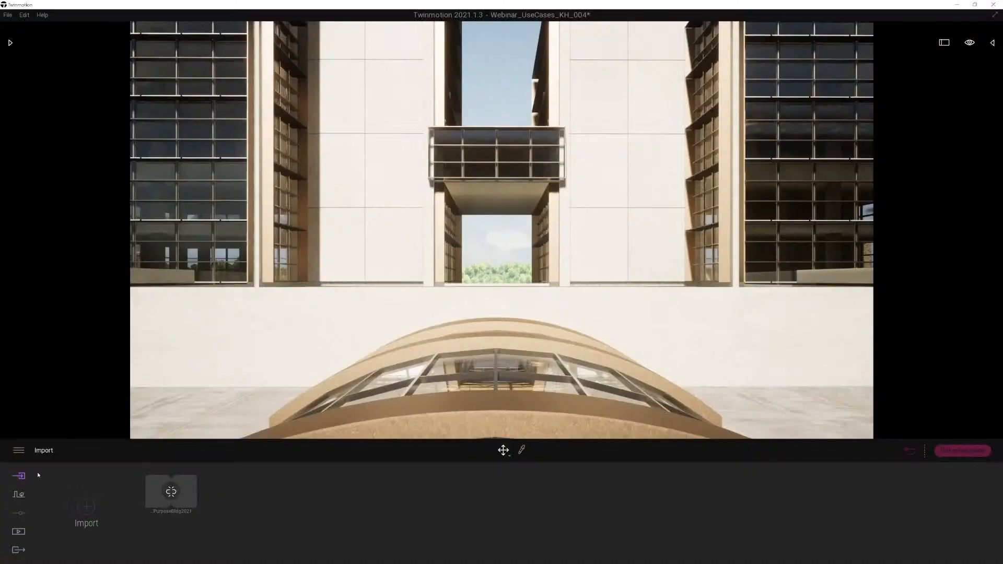
- Choose the Collapse option in the Direct Link settings of the imported PurposeBldg2021 model, accept it, and save the scene
click(177, 493)
click(171, 471)
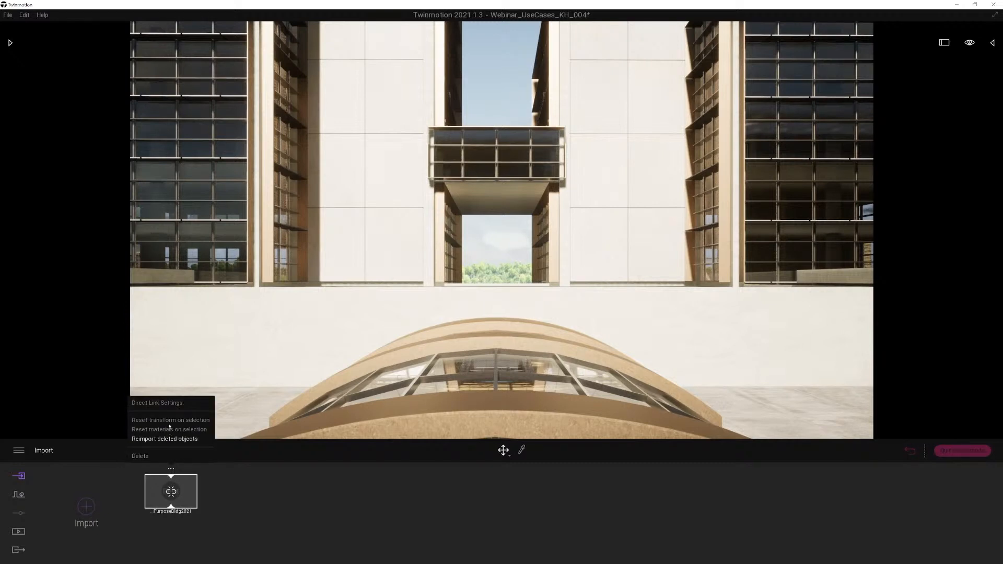
click(168, 403)
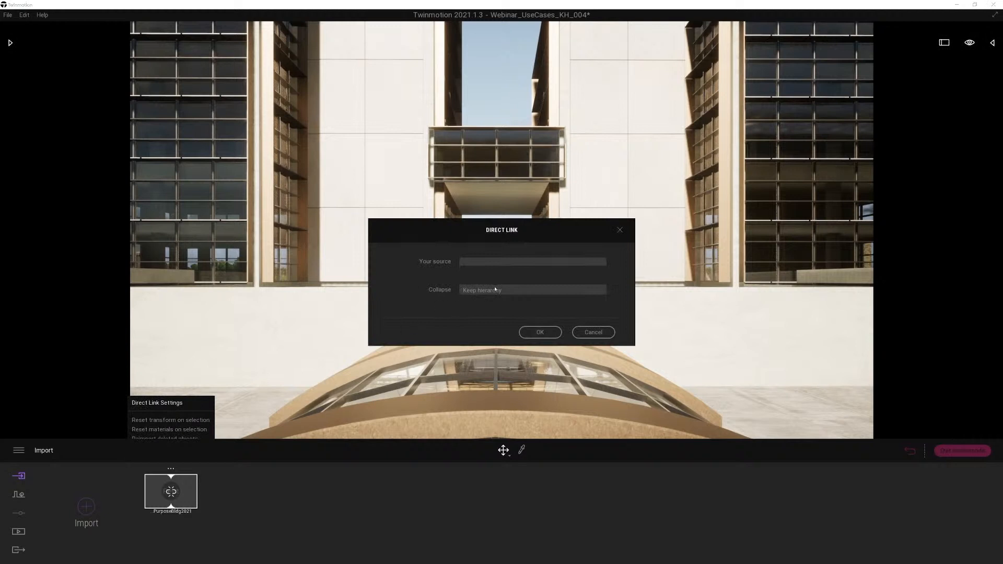
click(557, 291)
click(585, 301)
click(536, 334)
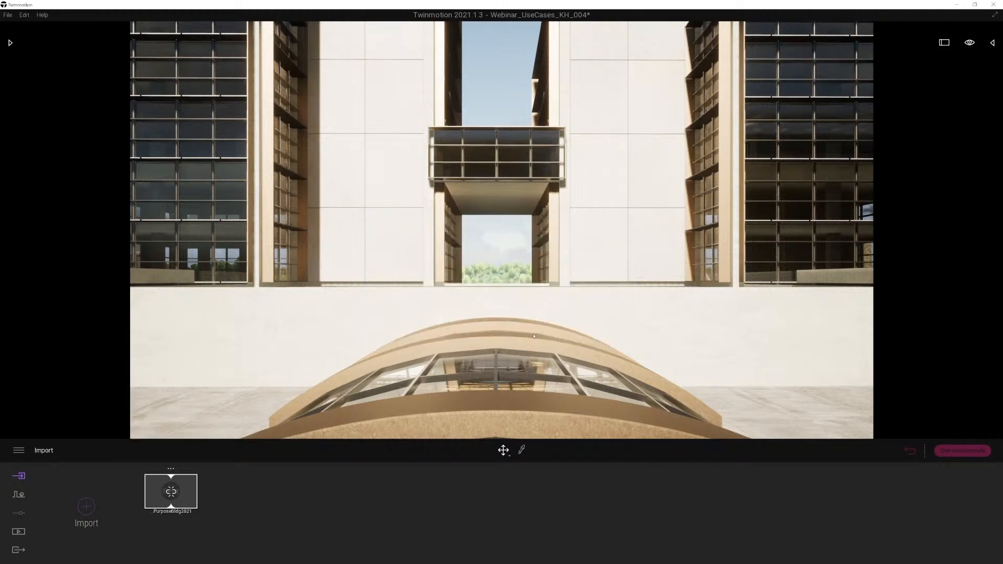
click(5, 15)
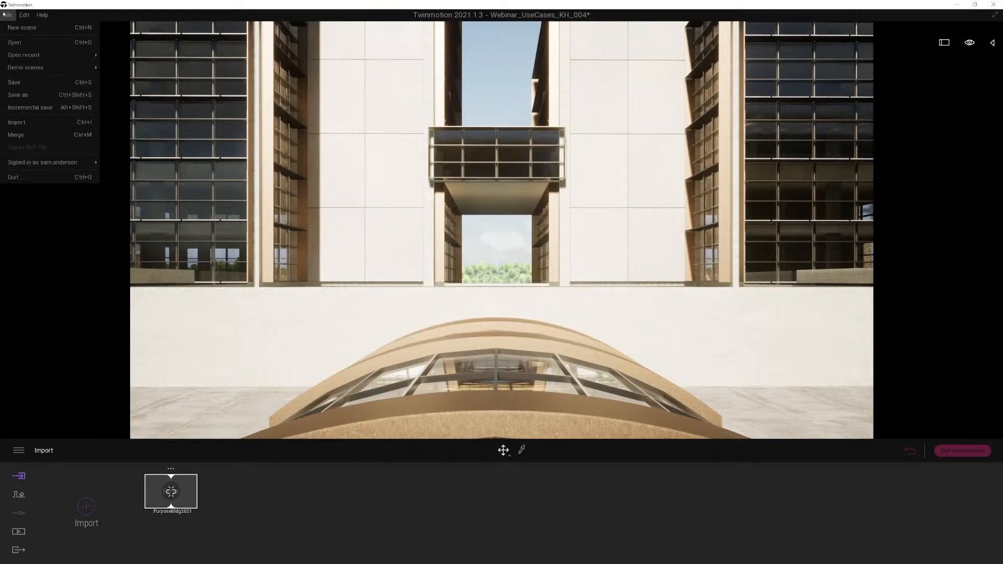
click(31, 85)
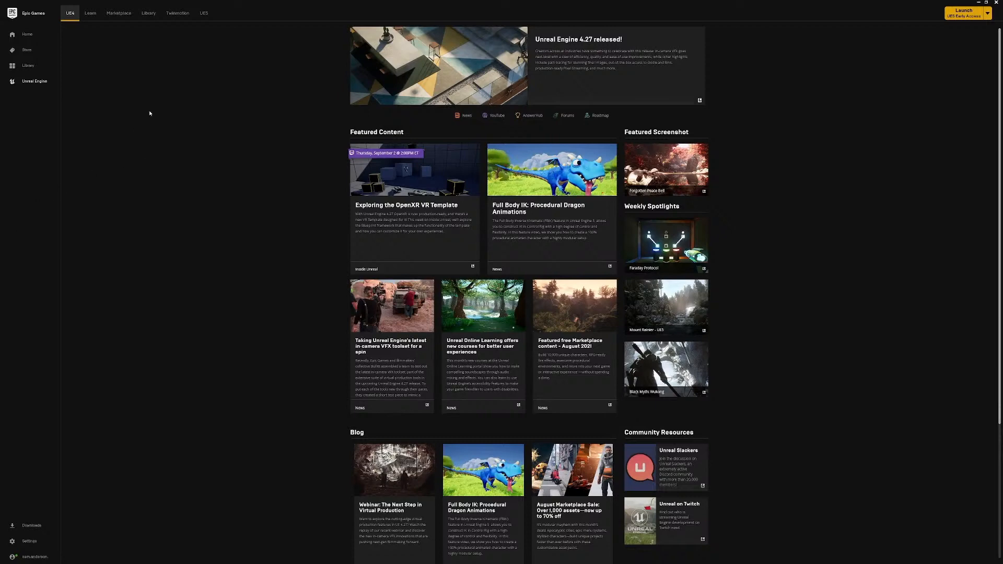
- In the Epic Games Launcher, start Unreal Engine 4.26.2 and choose the Blank template under Architecture, Engineering, and Construction
click(149, 13)
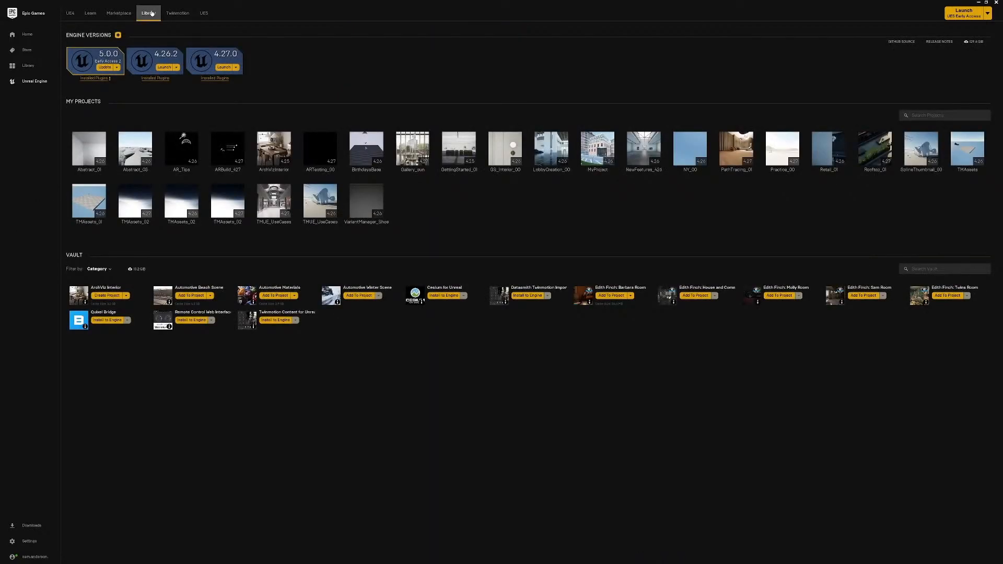
click(164, 68)
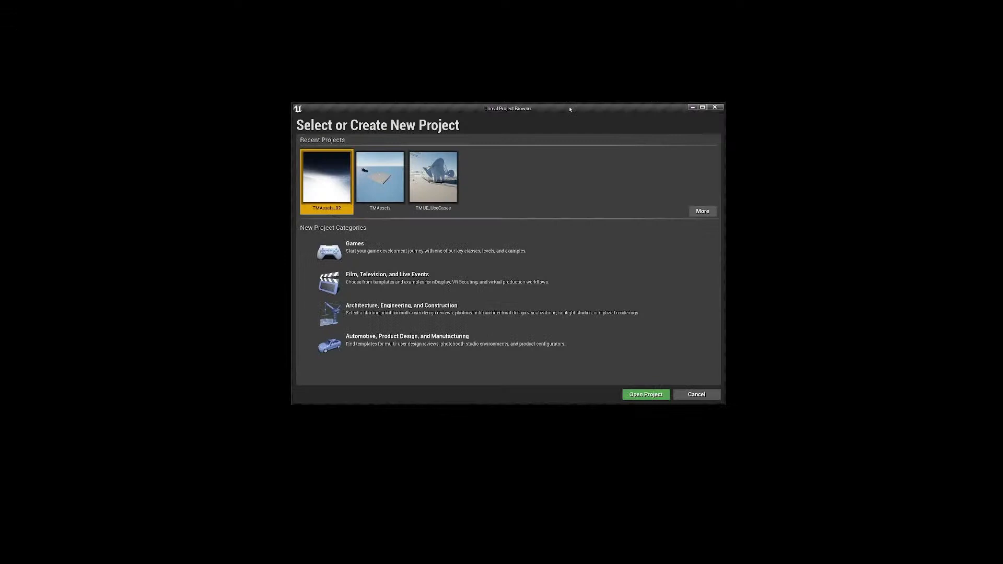
click(405, 312)
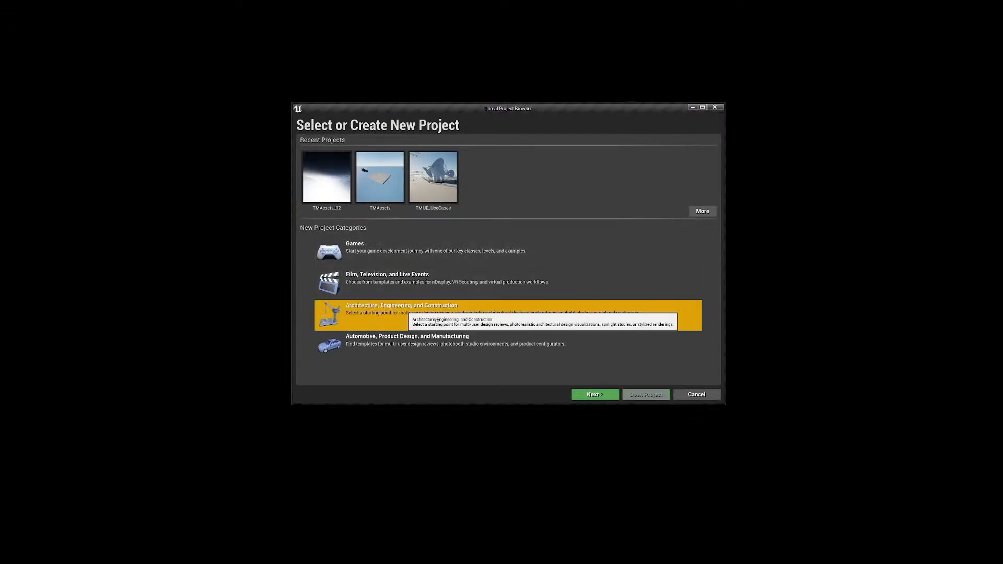
click(589, 395)
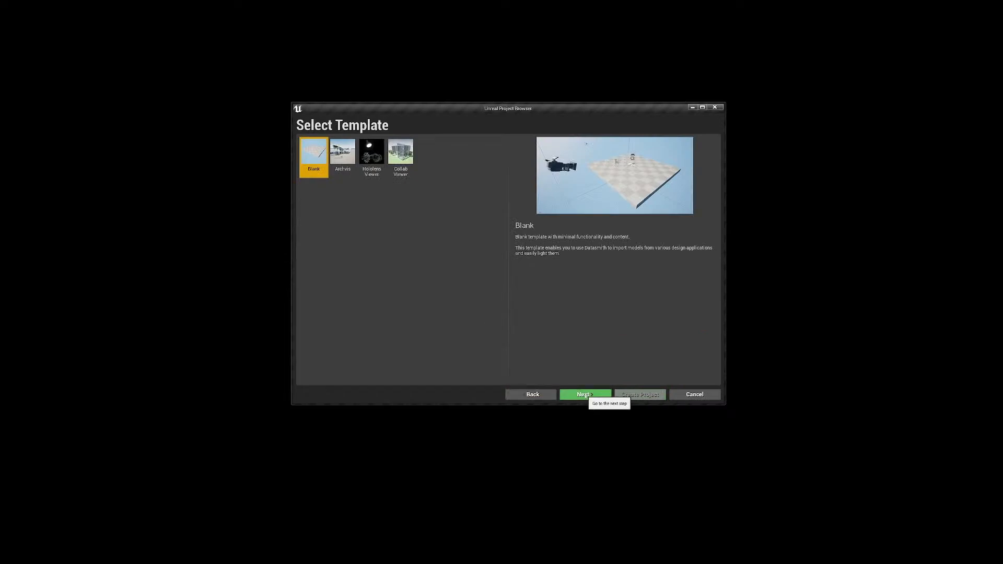
click(584, 395)
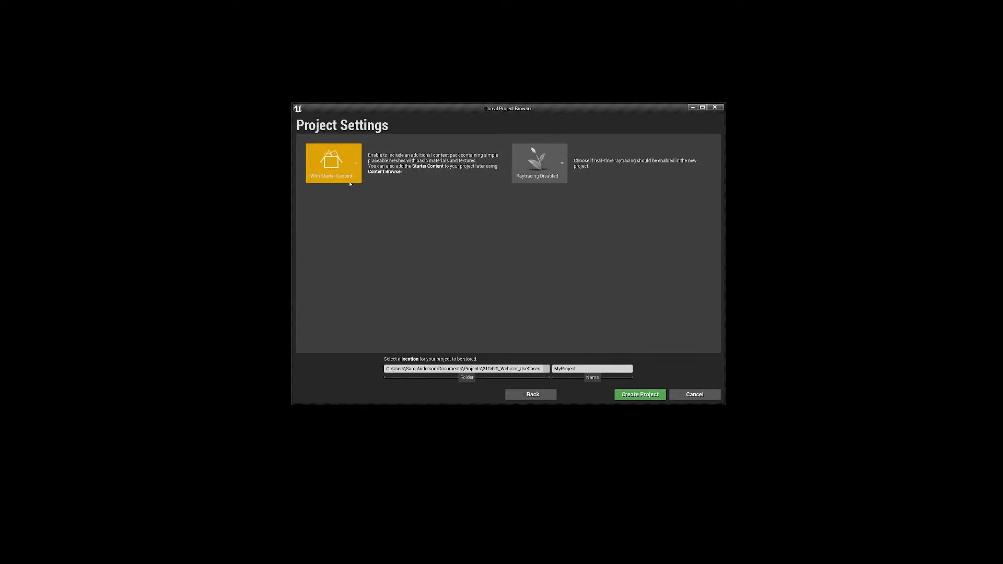
- Enable ray tracing for the new project, name it Cesium_00, and create it with starter content
click(538, 162)
click(538, 202)
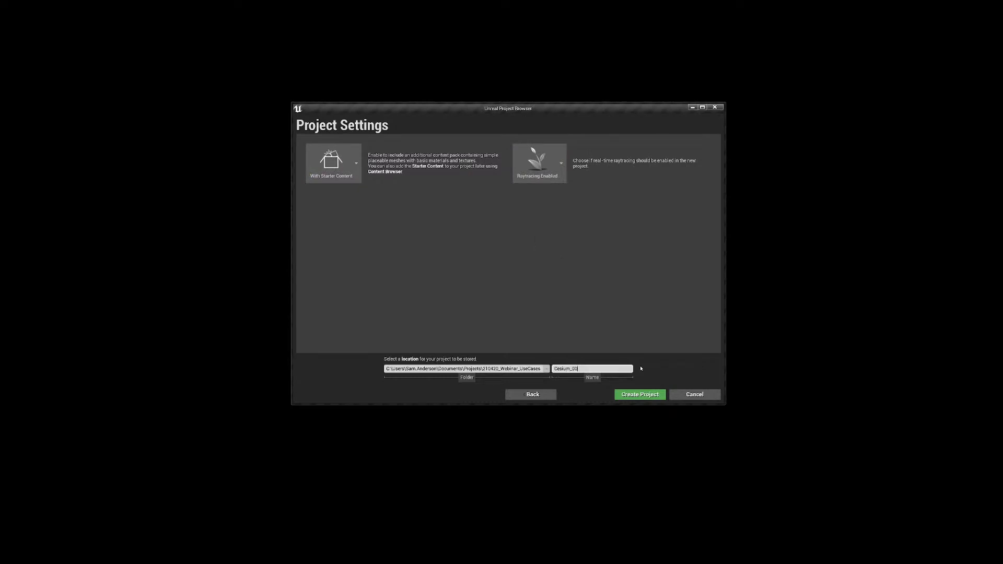
click(640, 395)
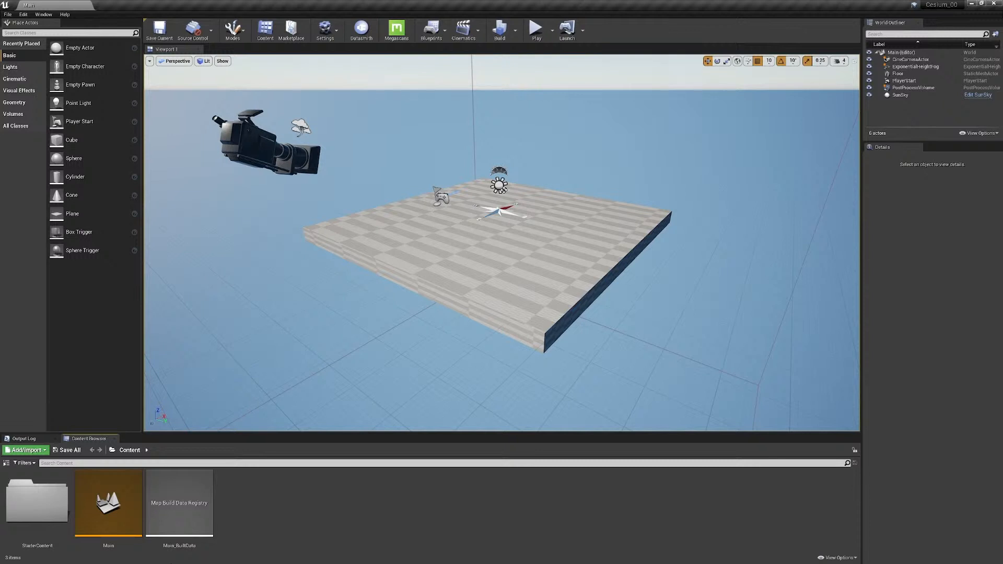
- Open the project's plugin manager and search for Twinmotion
click(23, 15)
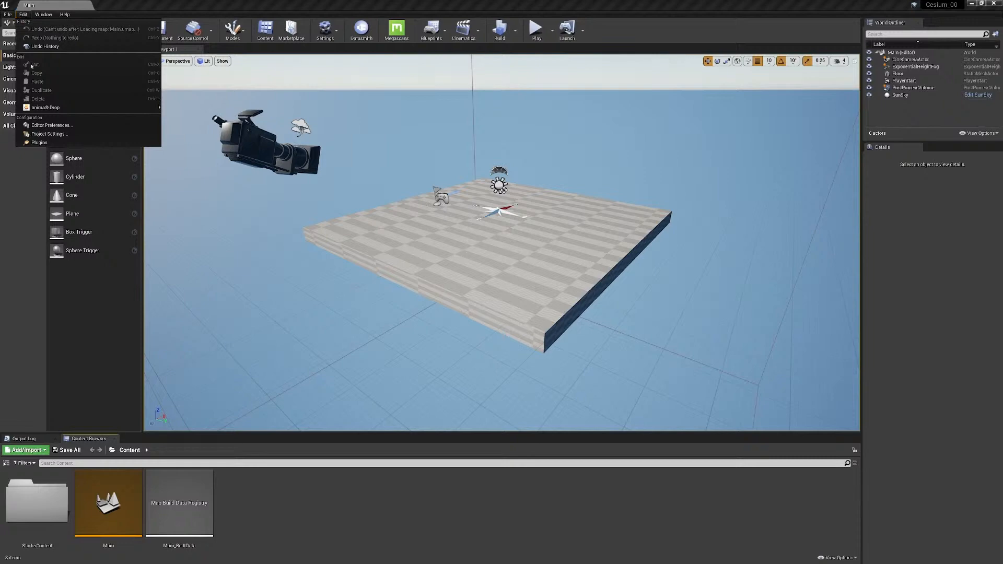
click(39, 142)
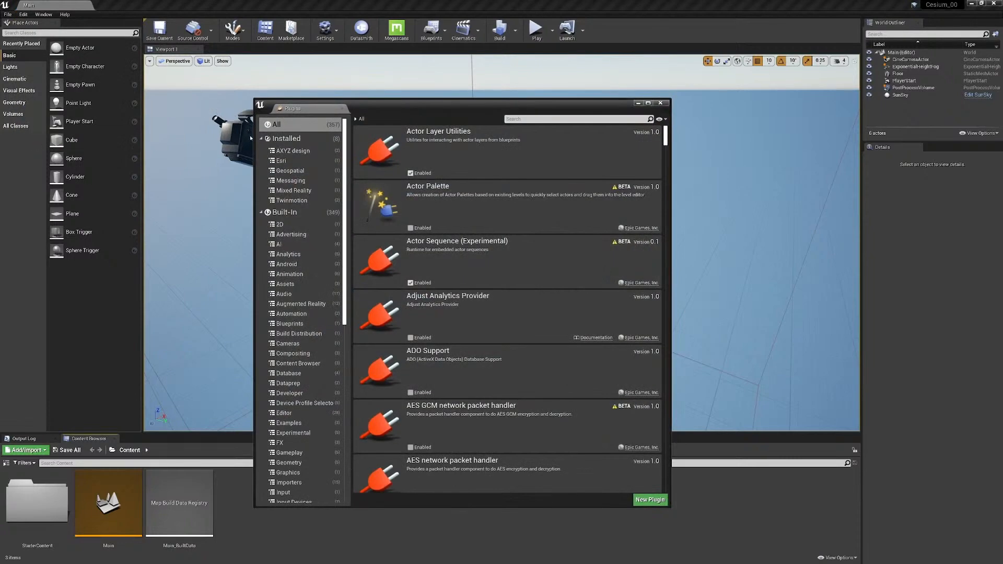
text(Twinmotion)
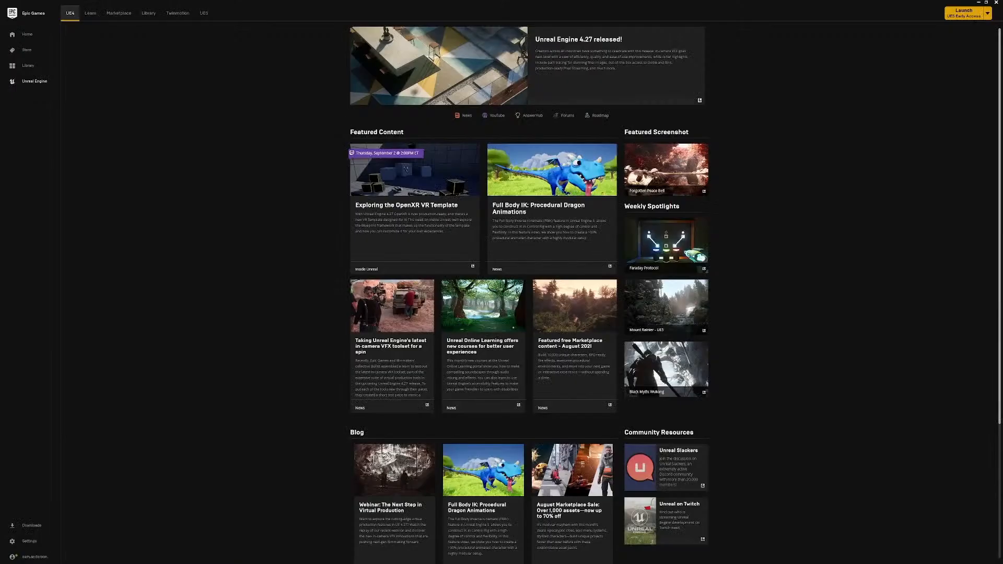
- Switch to the Epic Games Launcher, search the Marketplace for Twinmotion, and review the Datasmith Twinmotion Importer page
click(125, 18)
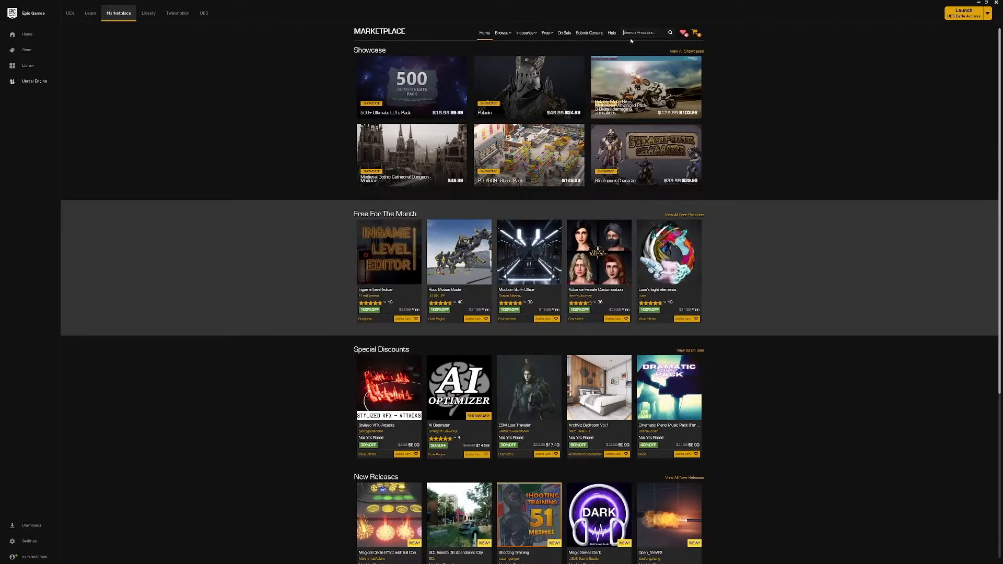
text(Twinmotion)
key(Return)
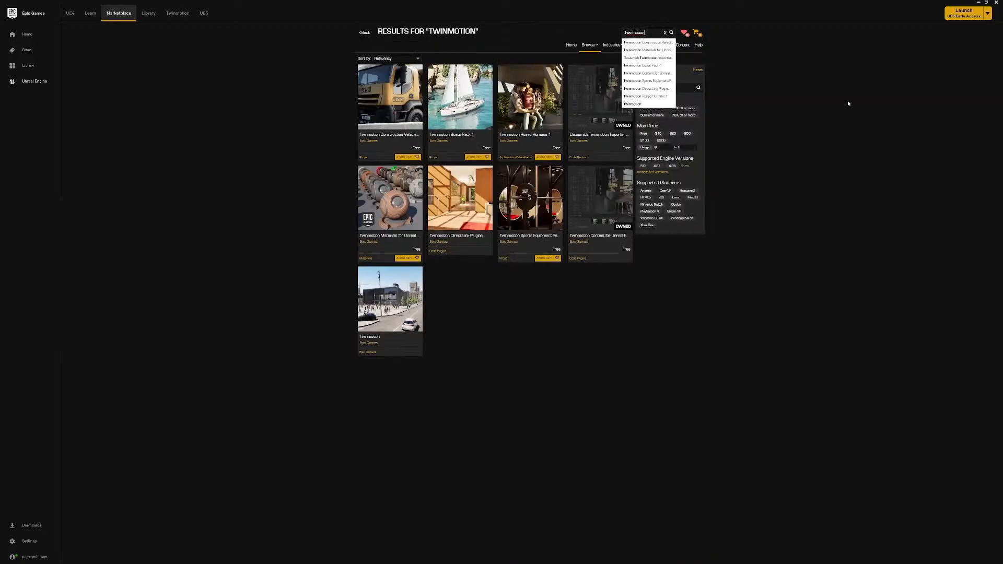
click(849, 103)
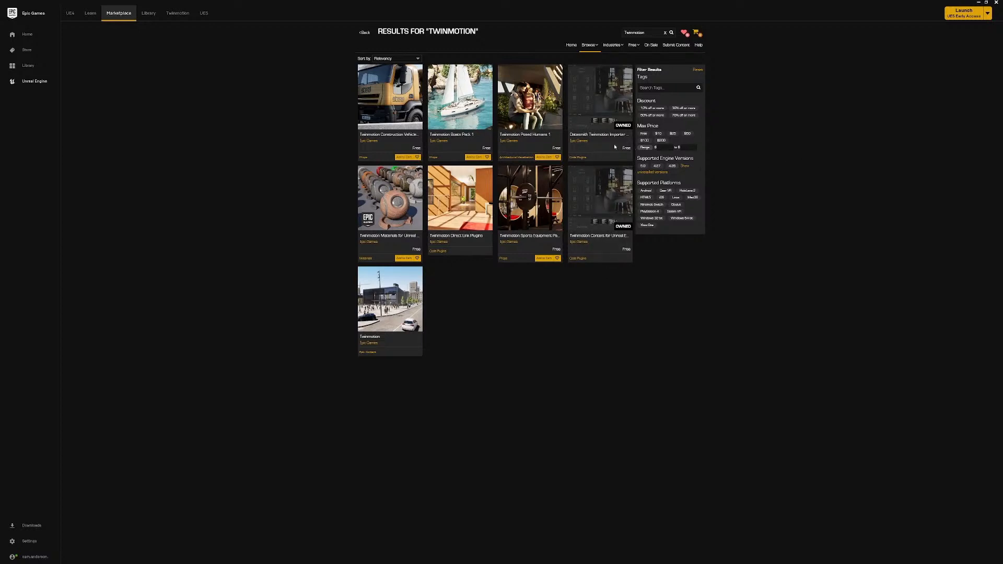
click(609, 105)
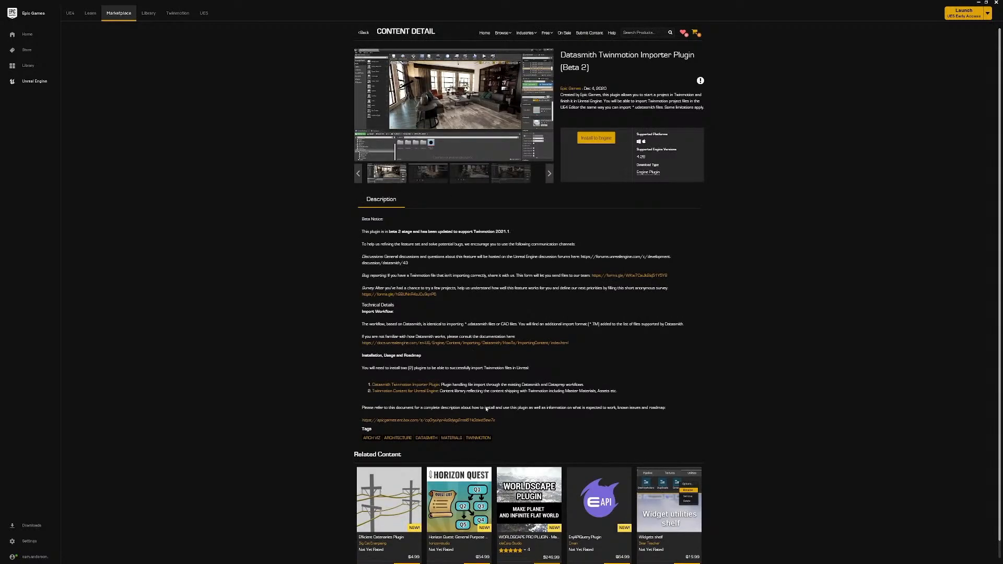
click(365, 33)
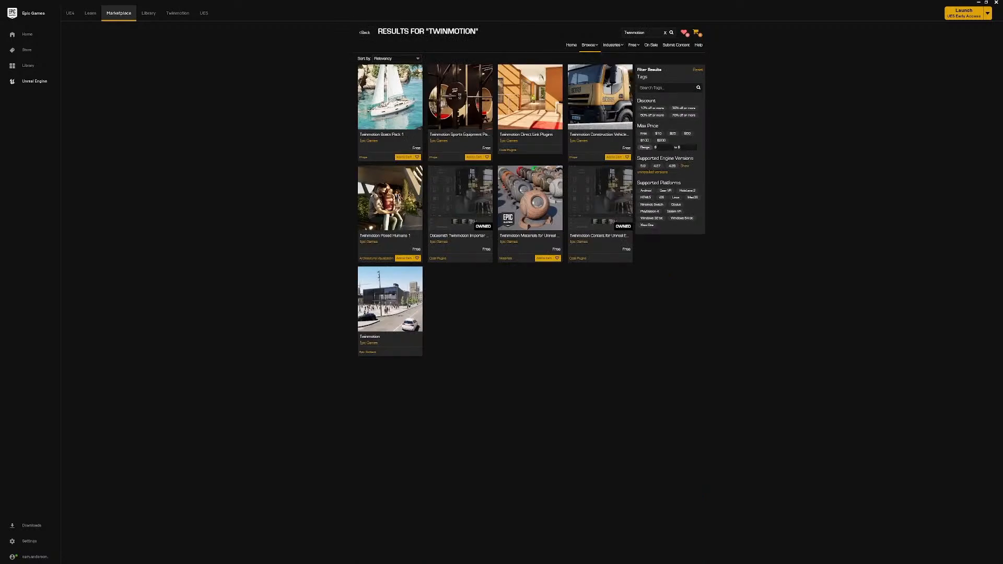
- Clear the Marketplace search and browse the Architecture industry products, including the second results page
click(665, 33)
mouse_move(617, 46)
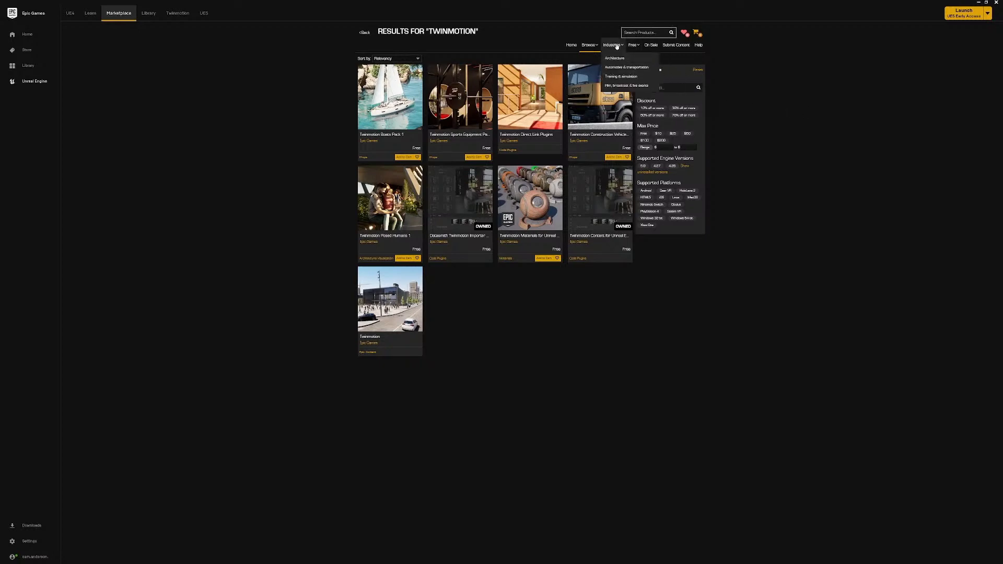
click(614, 59)
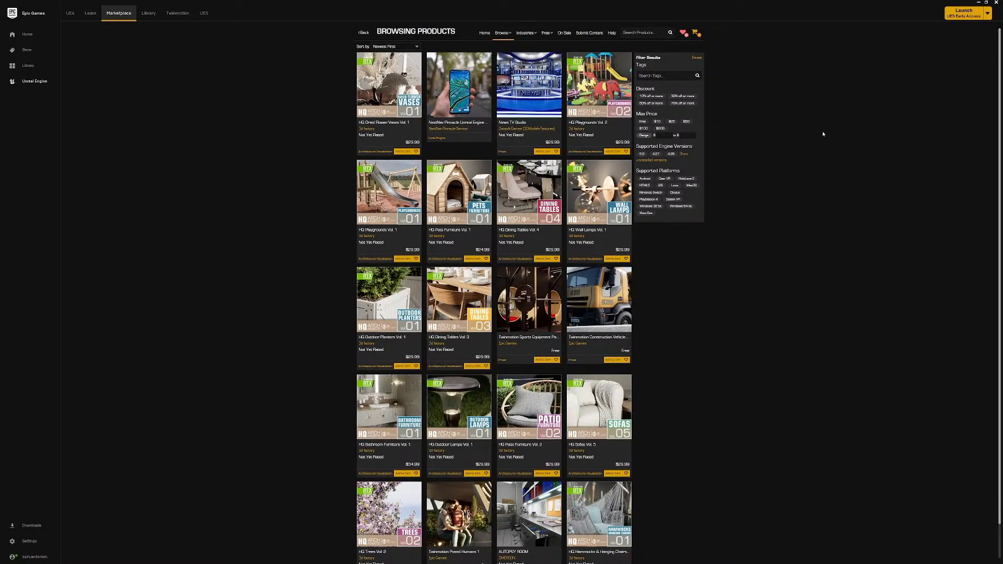
scroll(823, 135, down, 1)
click(598, 555)
scroll(606, 558, down, 1)
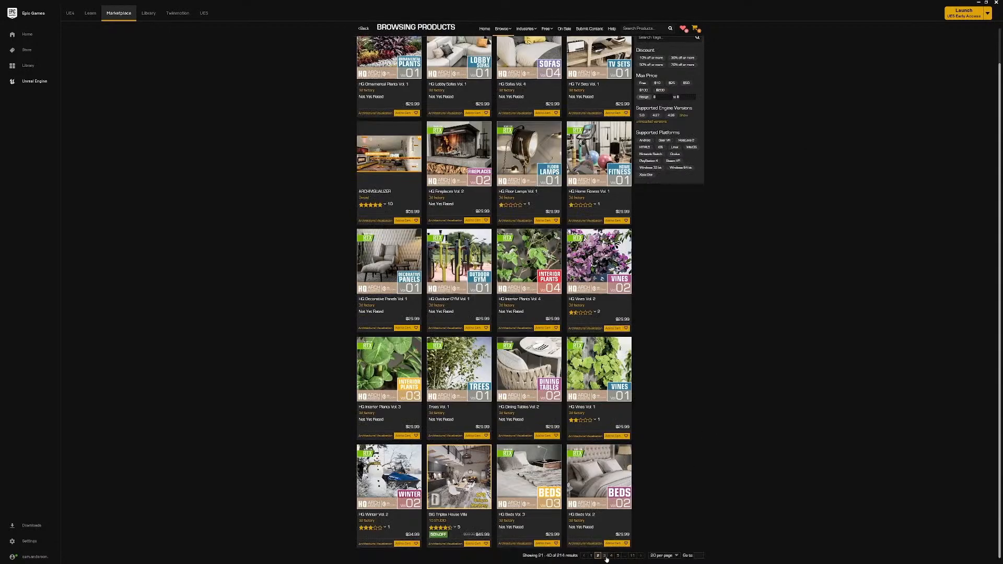
scroll(658, 478, up, 1)
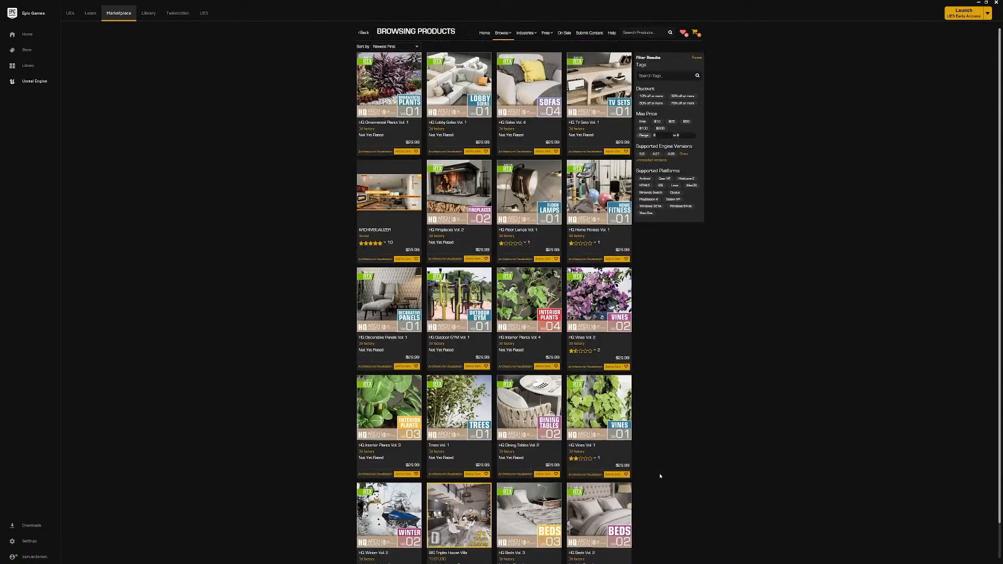
click(658, 36)
text(Q)
key(Return)
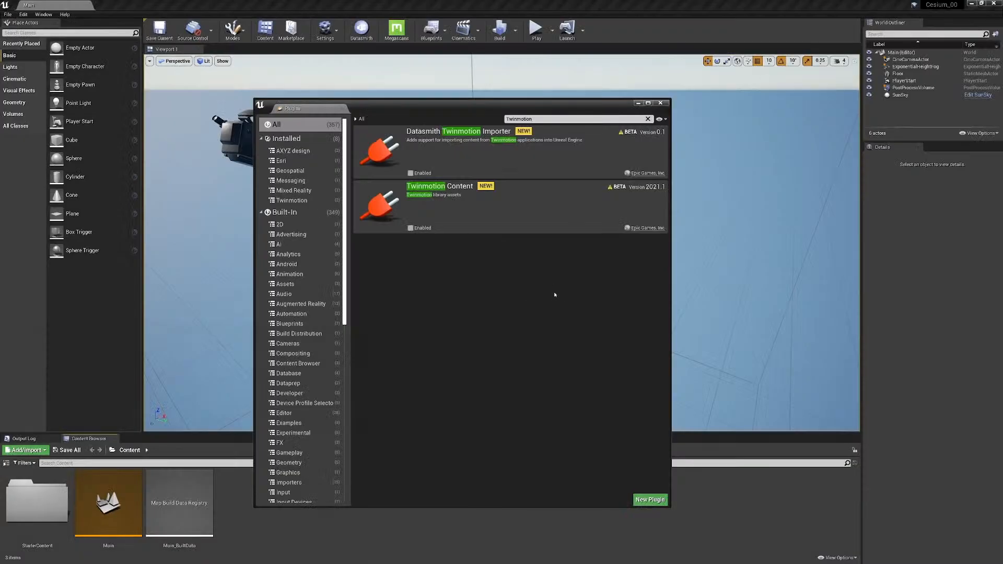
- Back in the Unreal Editor, enable the Datasmith Twinmotion Importer and Twinmotion Content plugins, accepting their beta status
click(411, 174)
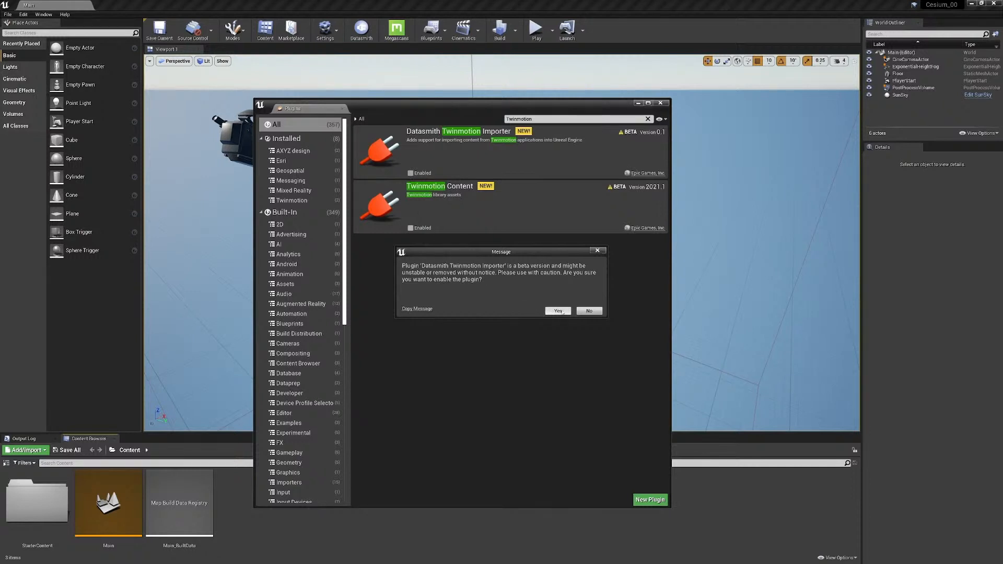
click(558, 311)
click(411, 228)
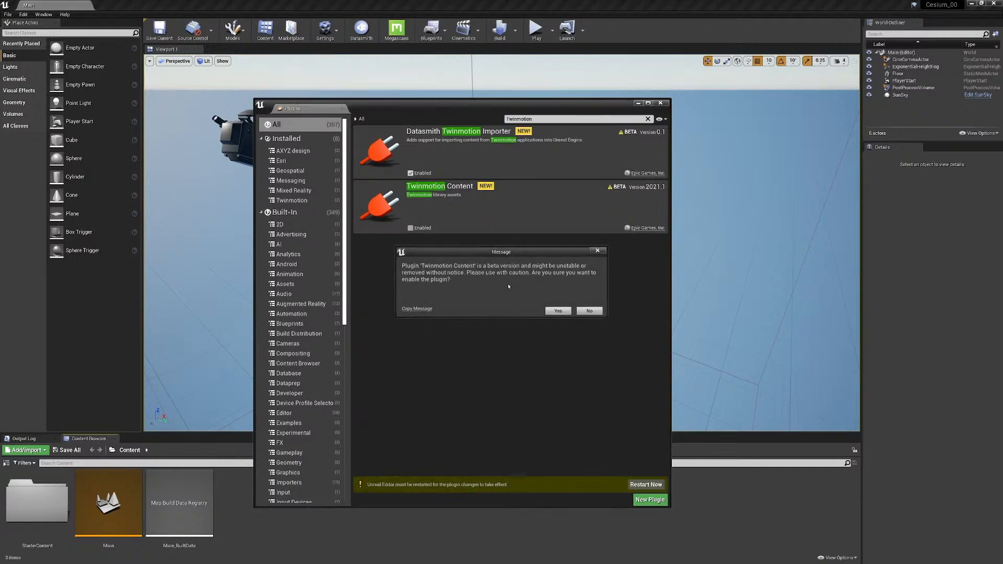
click(556, 312)
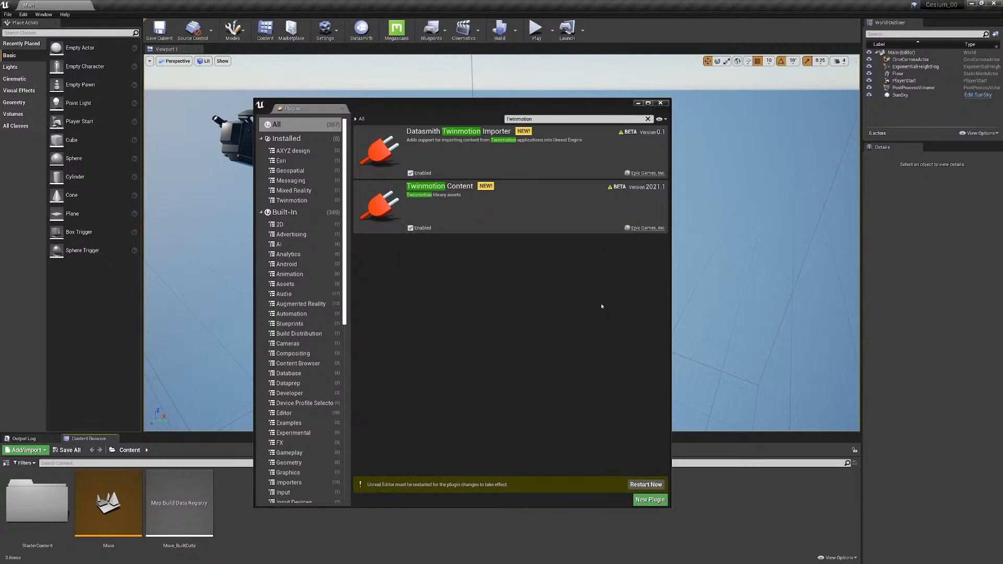
- Find and enable the Cesium for Unreal plugin, restart the editor, and close the plugin manager
click(648, 119)
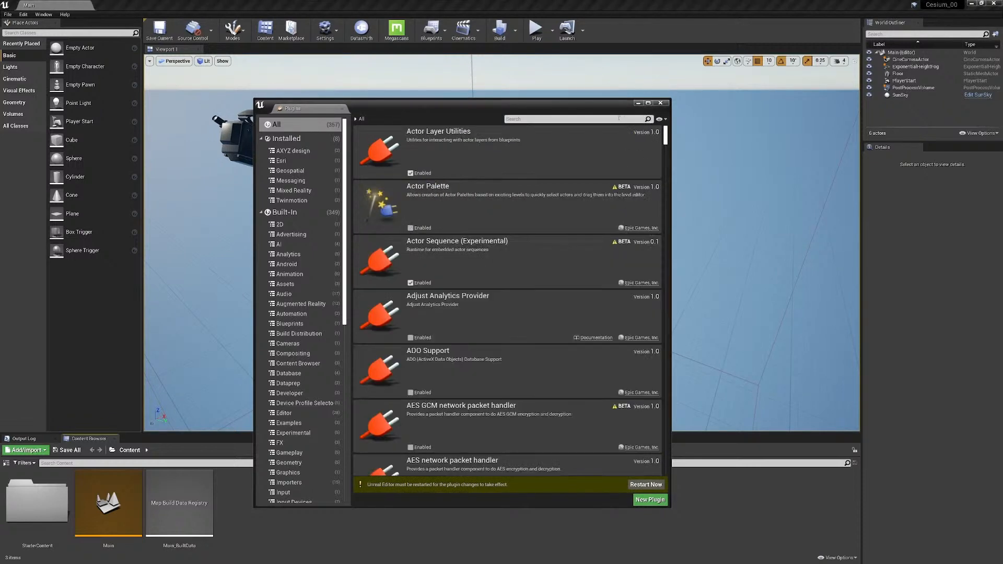
text(Cesium)
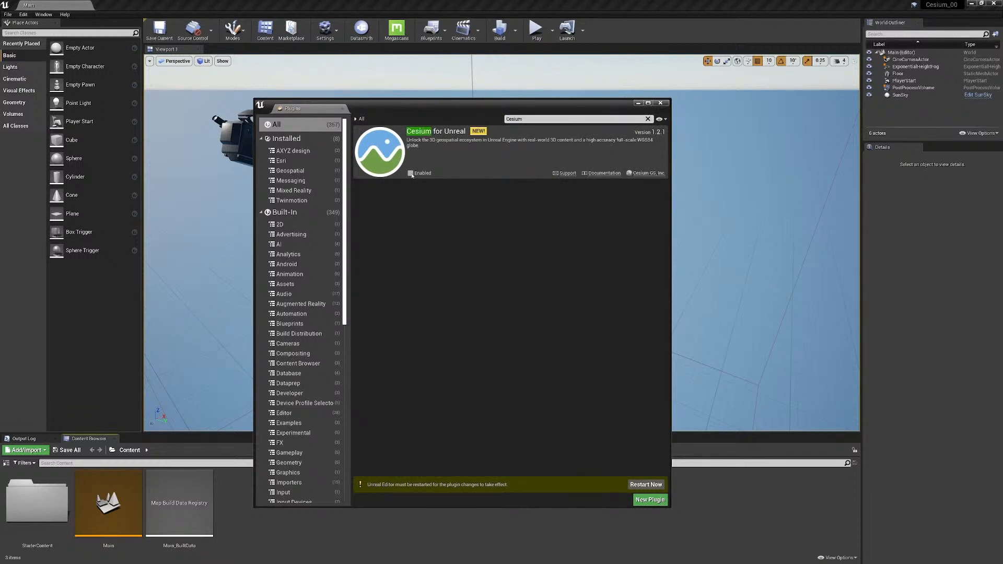
click(410, 173)
click(637, 485)
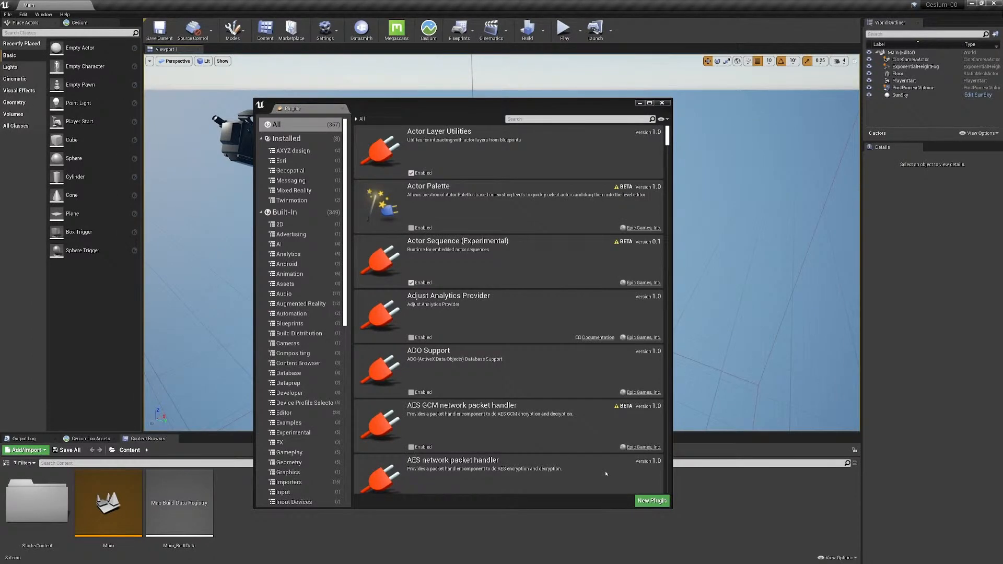
click(661, 103)
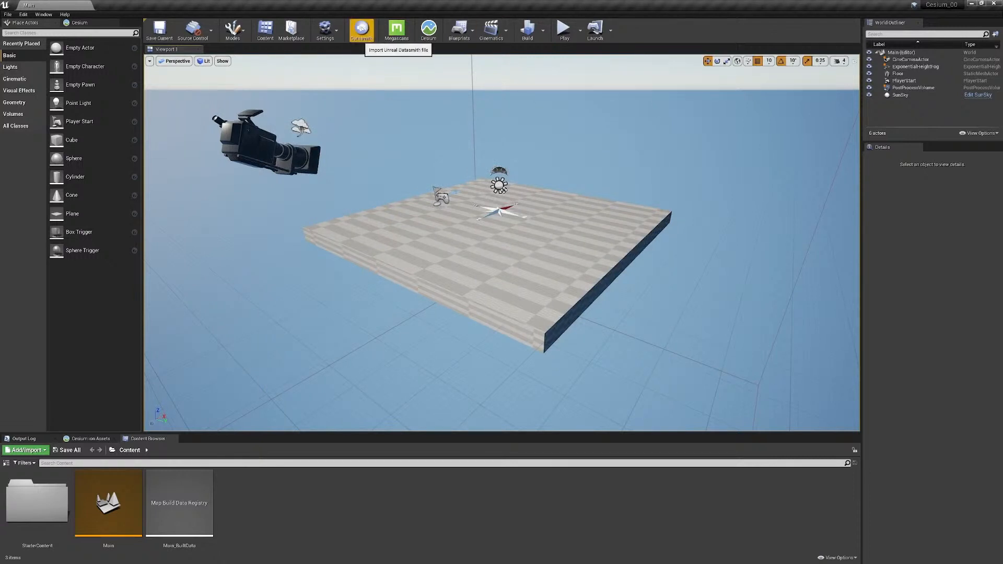
- Import the Twinmotion file Webinar_UseCases_KH_004 through Datasmith into the Content folder with all process options enabled, and dismiss the message log
click(361, 28)
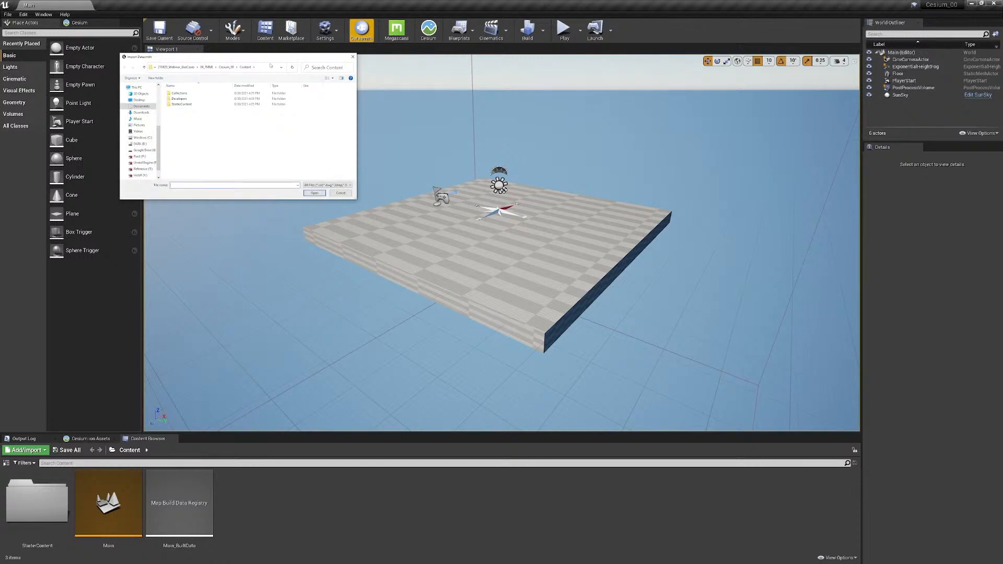
click(206, 67)
click(196, 93)
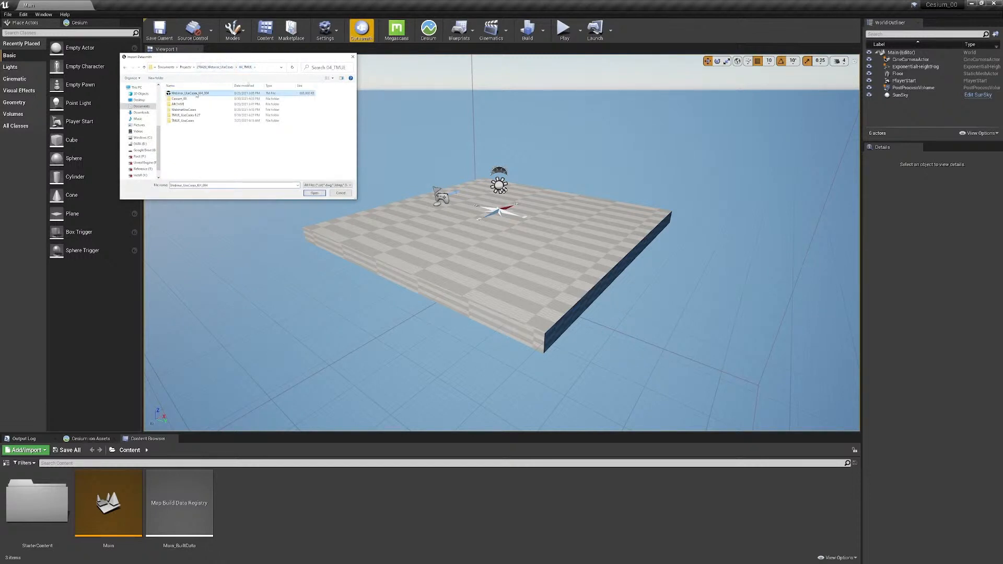
click(314, 193)
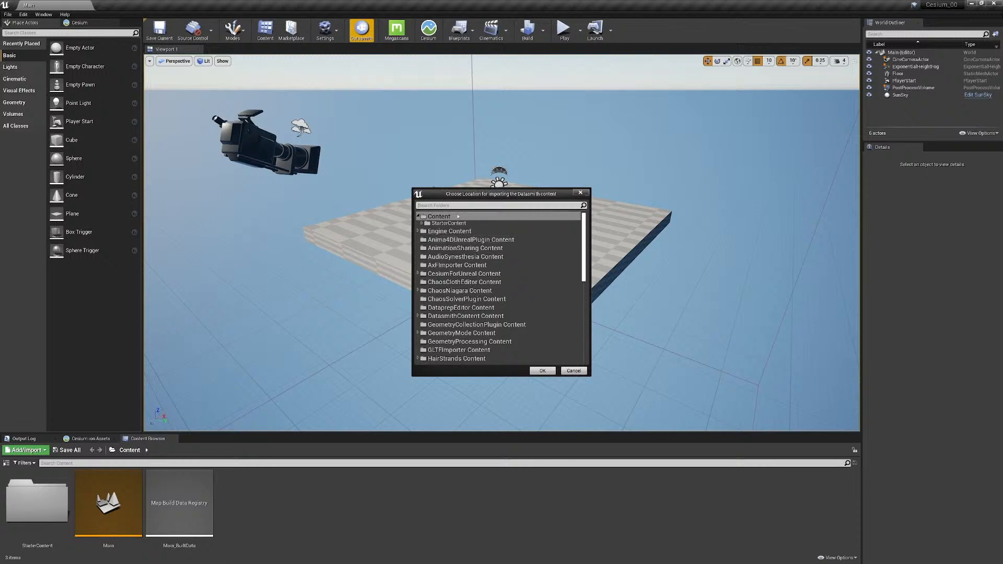
click(541, 372)
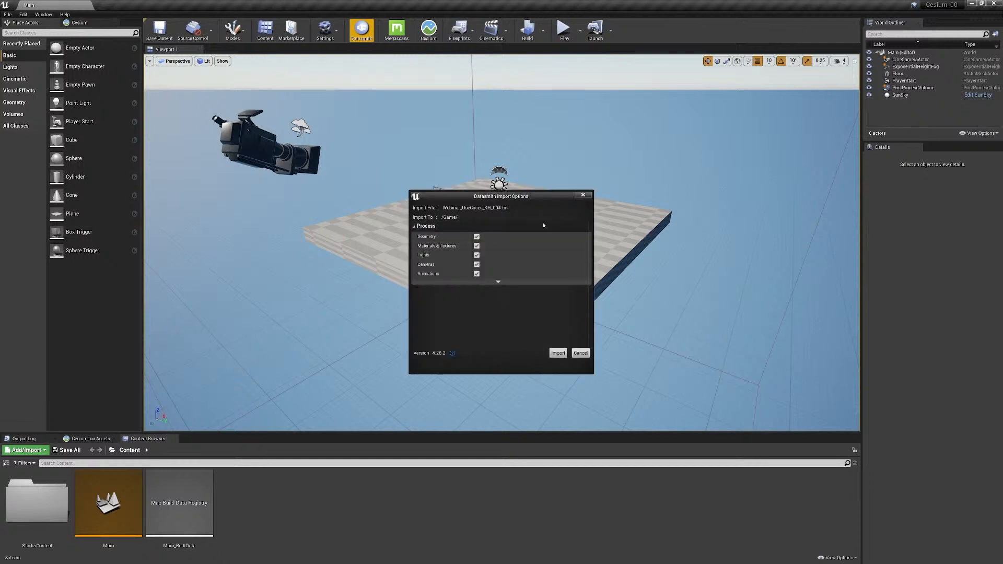
click(556, 354)
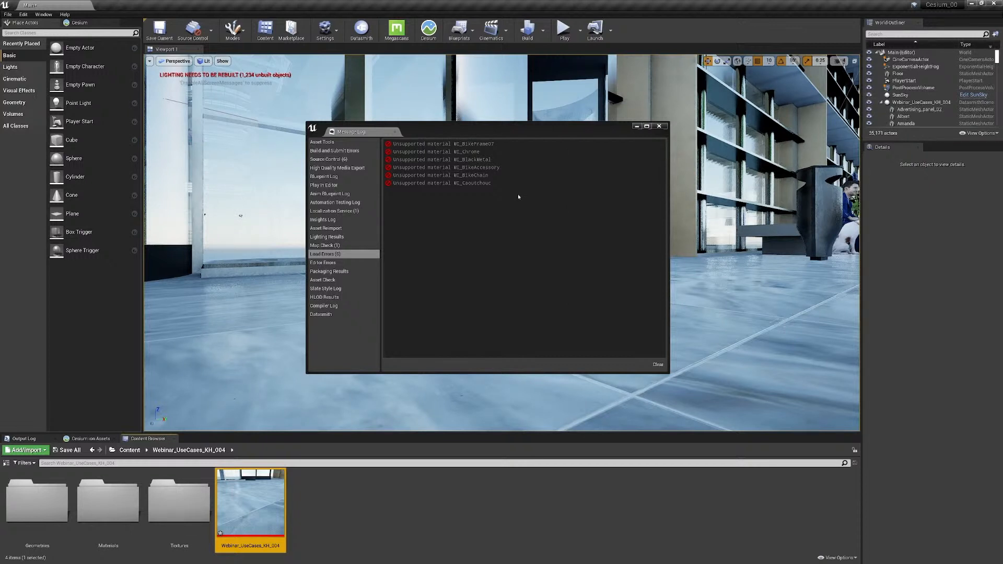
click(660, 126)
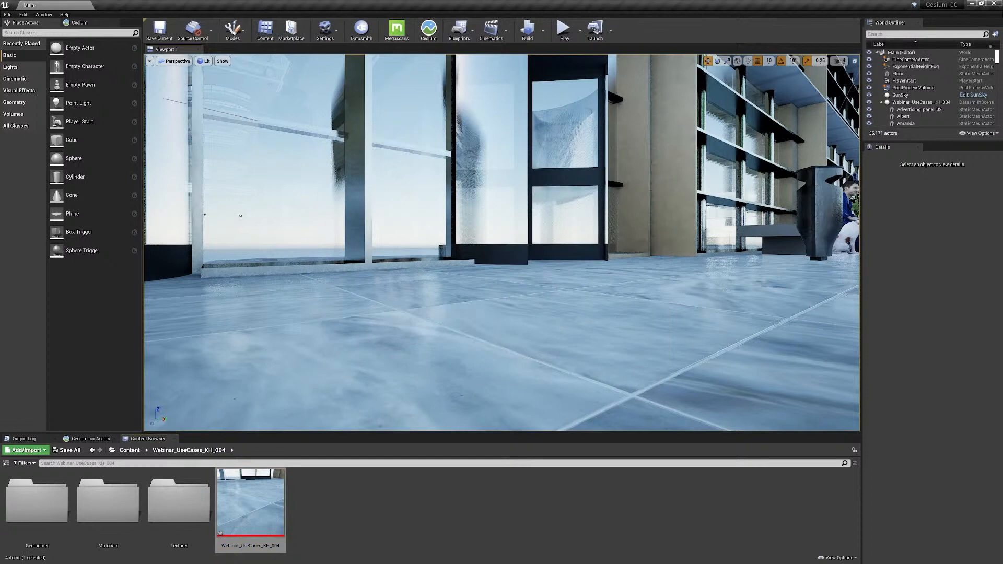
- On the PostProcessVolume, enable the ray tracing reflection overrides for max roughness, max bounces, samples per pixel, shadows and include translucent objects
right_drag(273, 349, 275, 351)
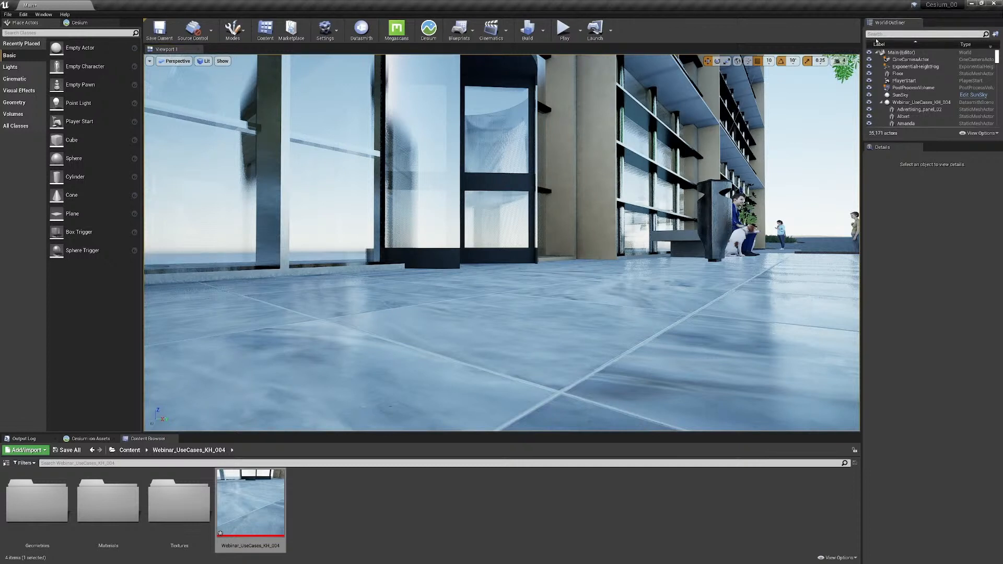
click(875, 37)
text(post)
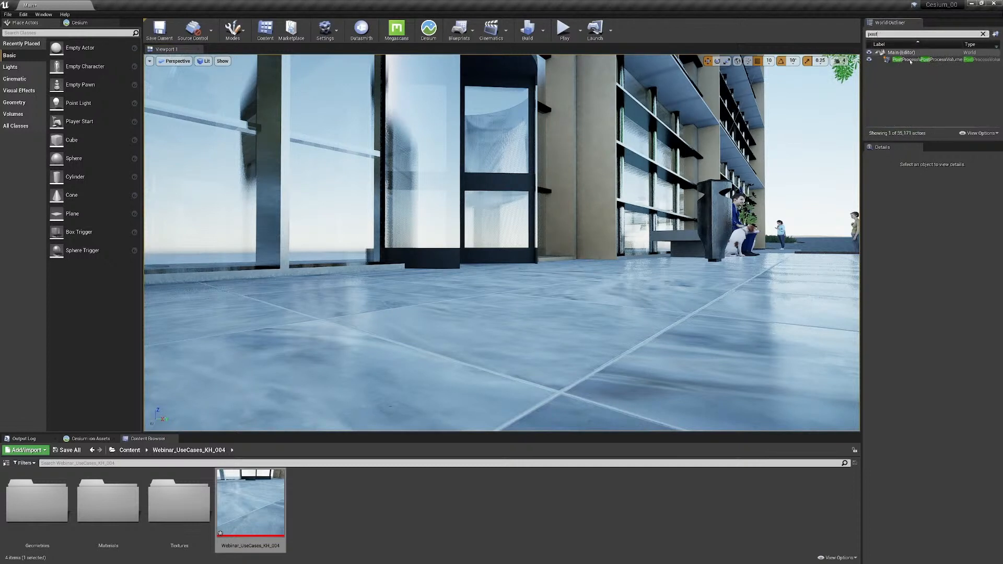
click(910, 59)
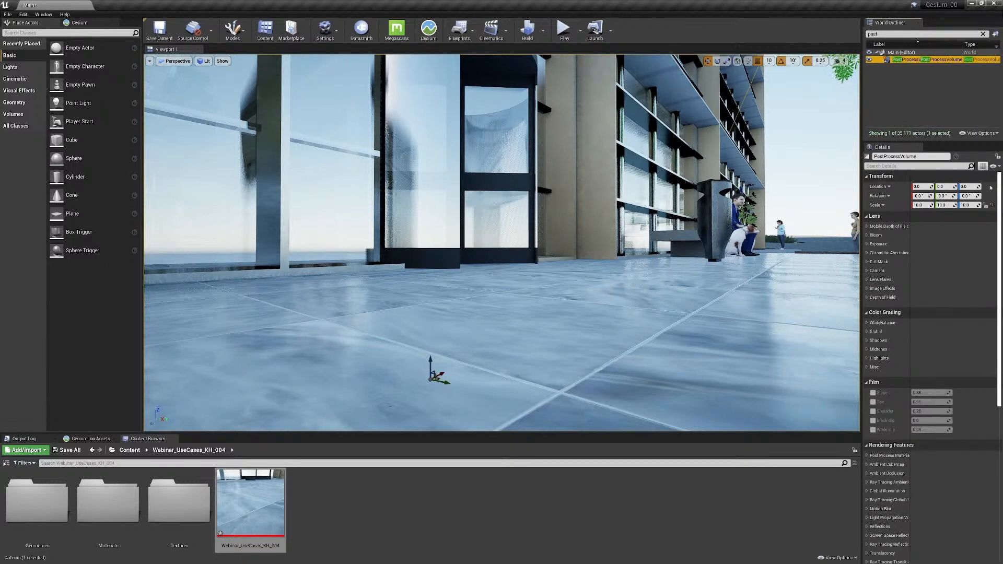
scroll(992, 245, down, 5)
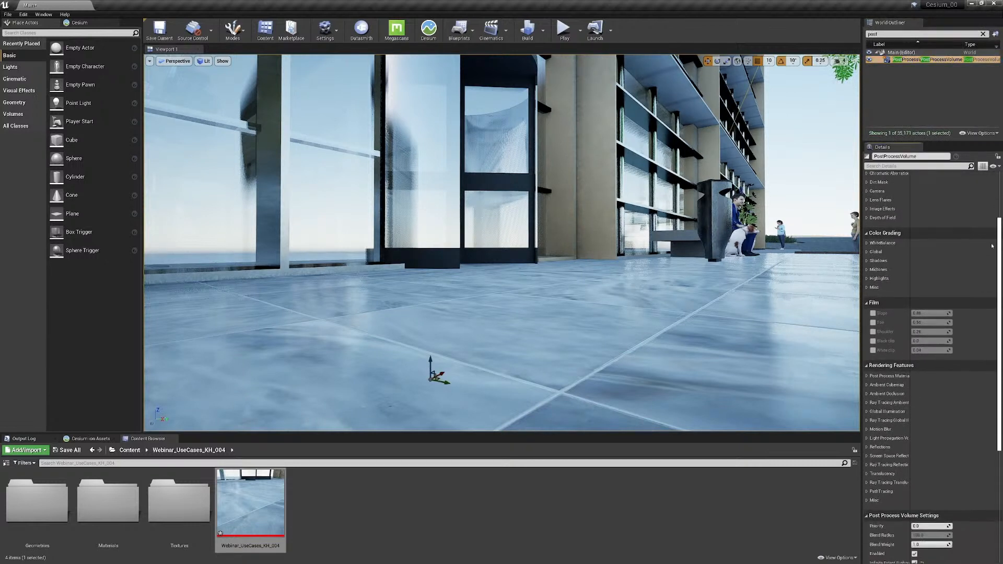
scroll(991, 246, down, 1)
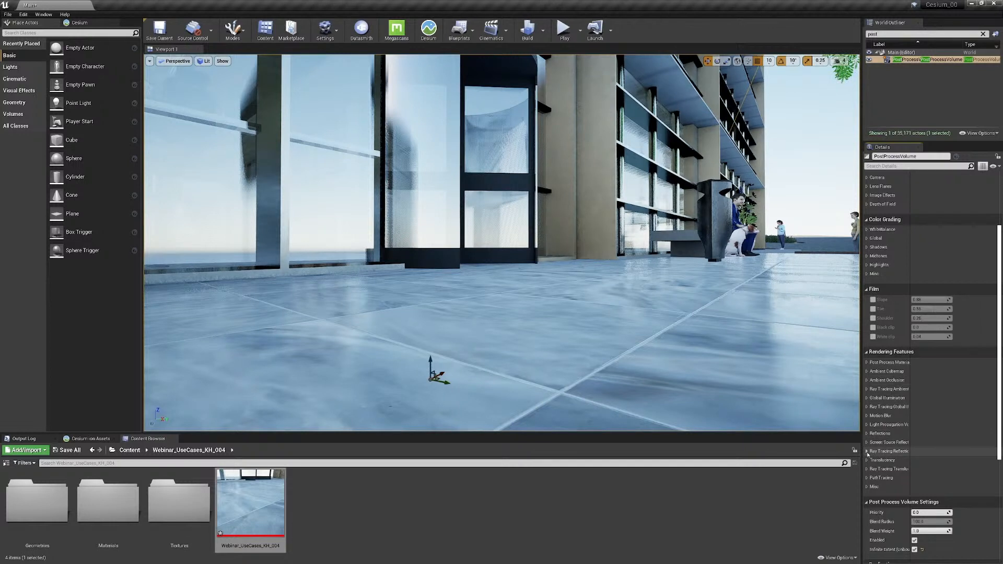
click(867, 451)
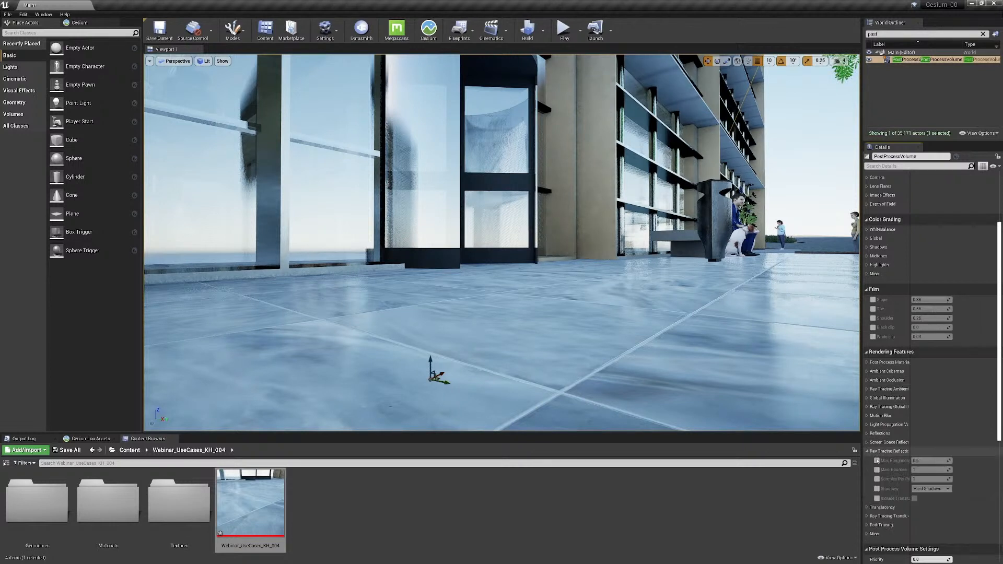
click(877, 460)
click(876, 469)
click(876, 479)
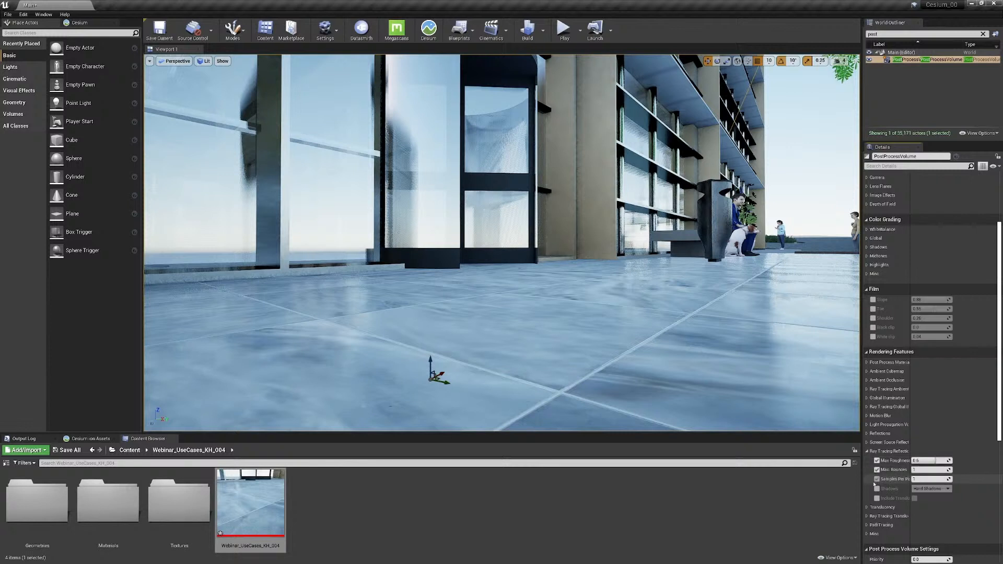
click(876, 488)
click(876, 497)
- Override the PostProcessVolume's reflections type as Ray Tracing and set its translucency type to Ray Tracing as well
click(867, 433)
click(876, 443)
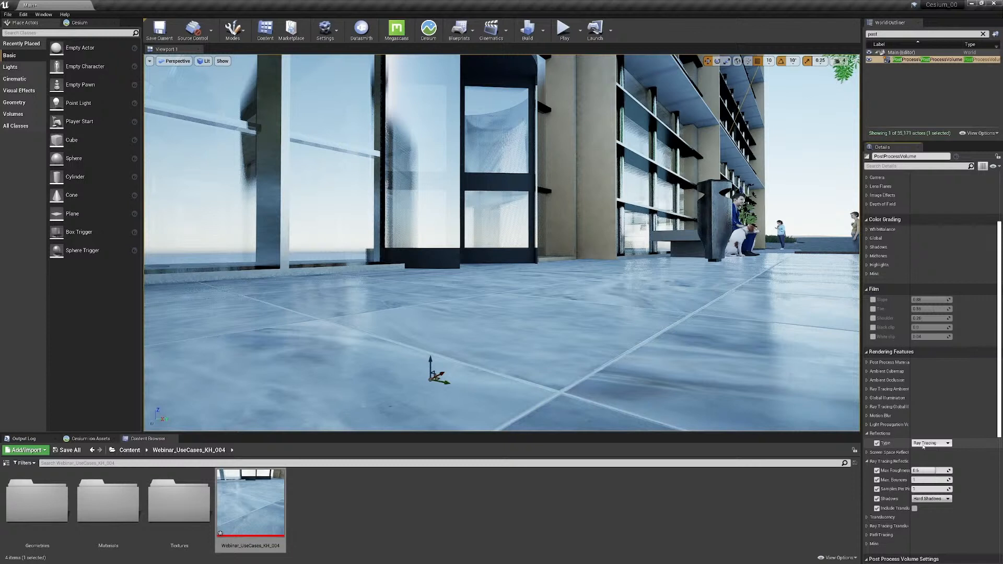
click(866, 517)
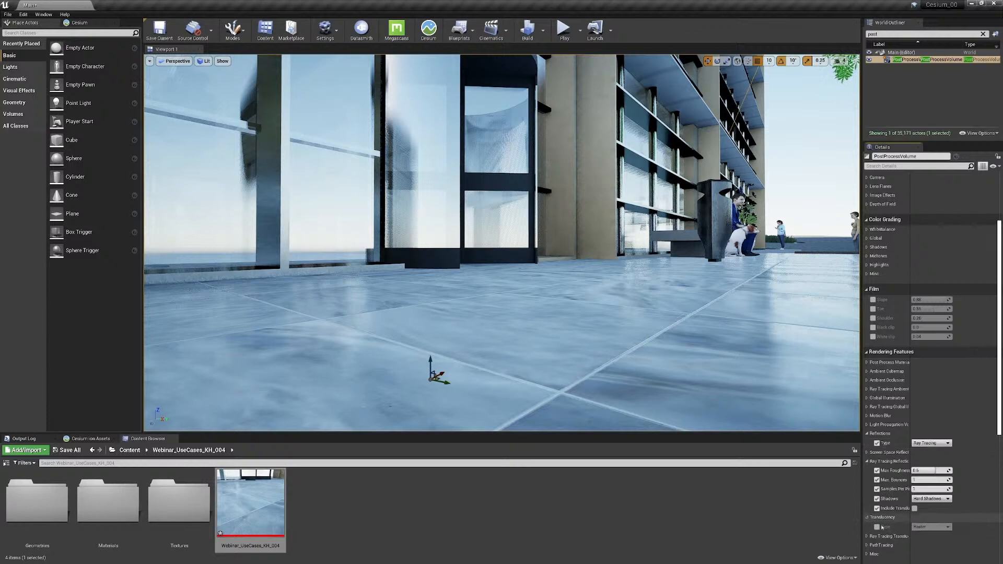
click(878, 527)
click(928, 527)
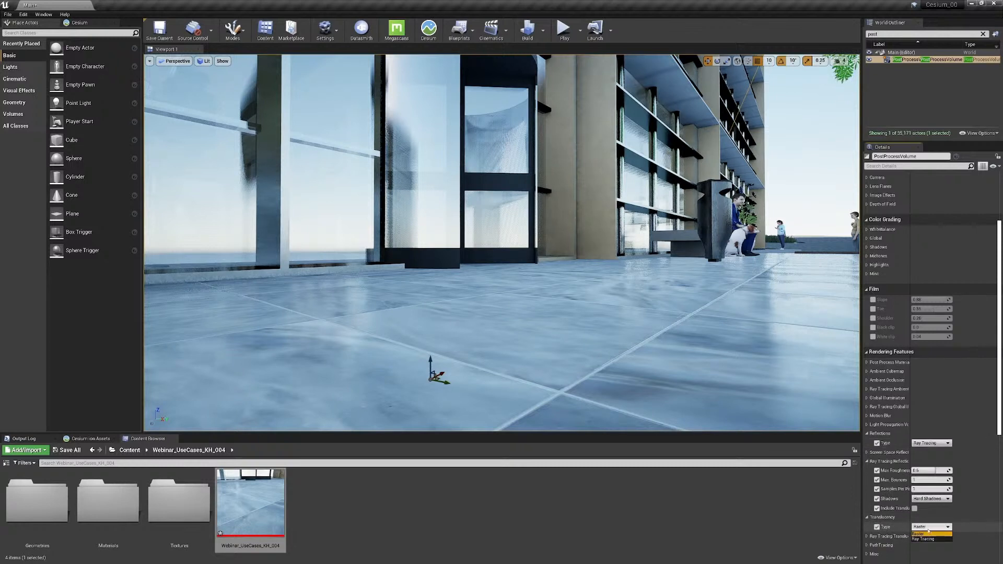
click(925, 539)
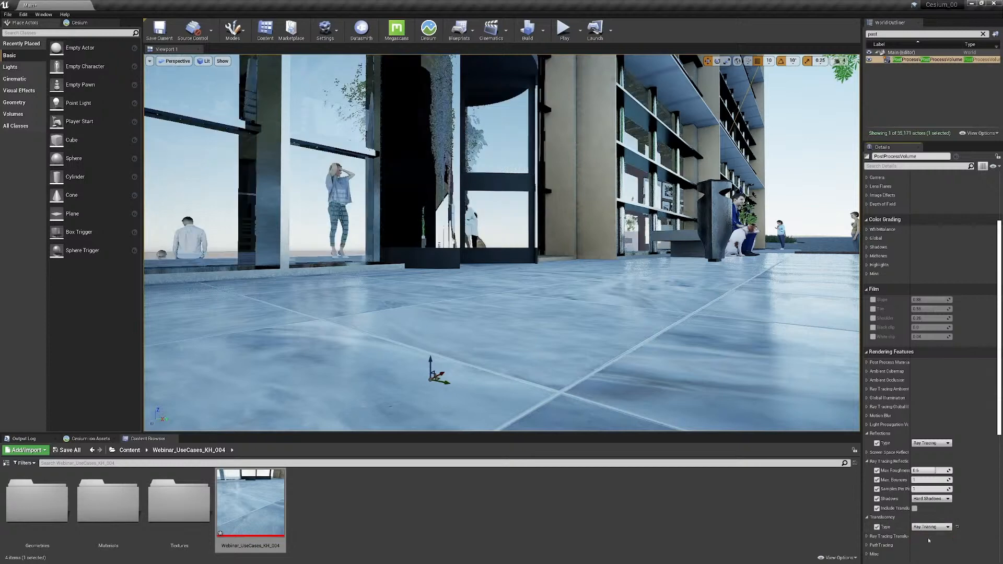
- Override refraction as off for ray tracing translucency and set the ray tracing reflections' max roughness to 1.0
click(874, 537)
scroll(877, 535, down, 1)
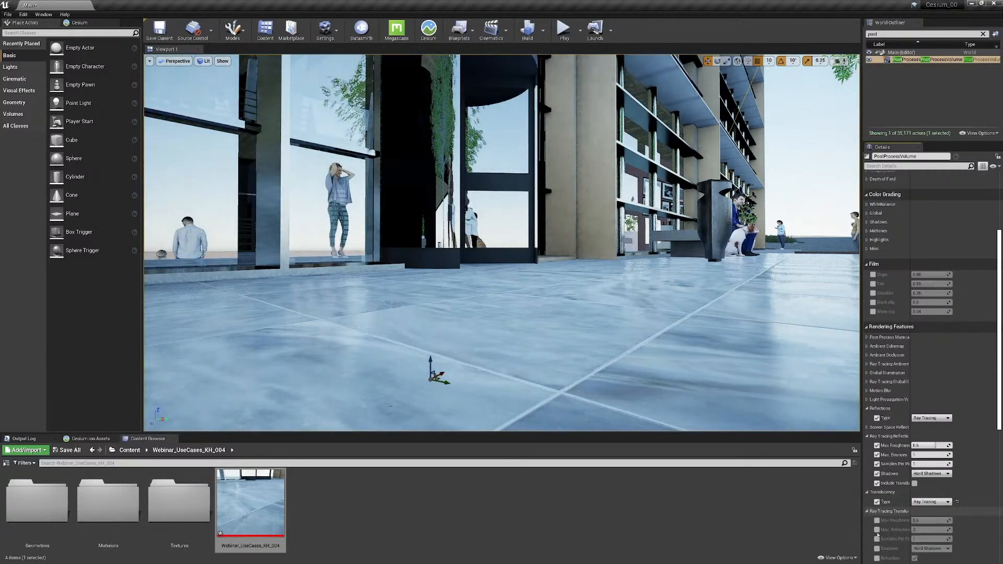
scroll(882, 536, down, 1)
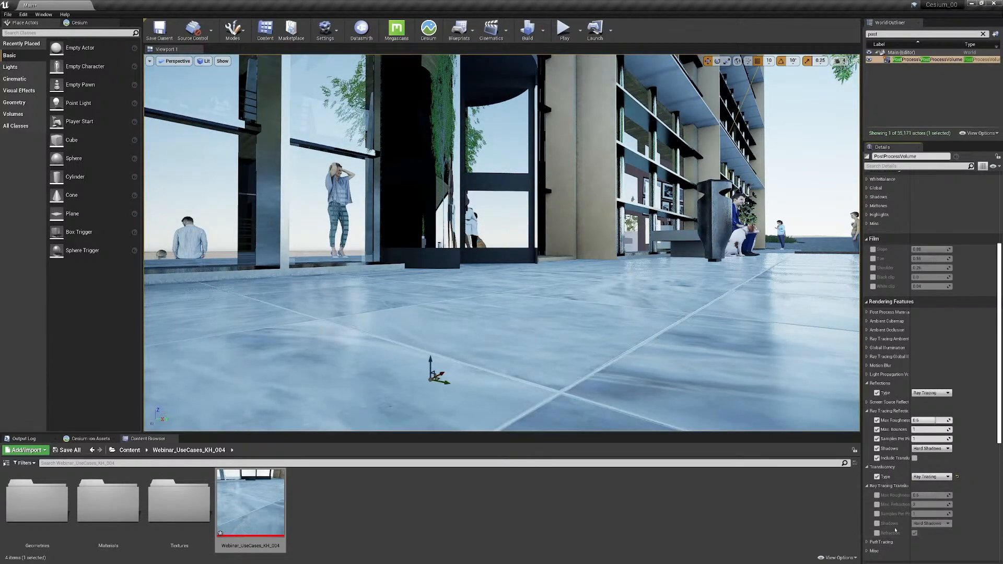
click(877, 533)
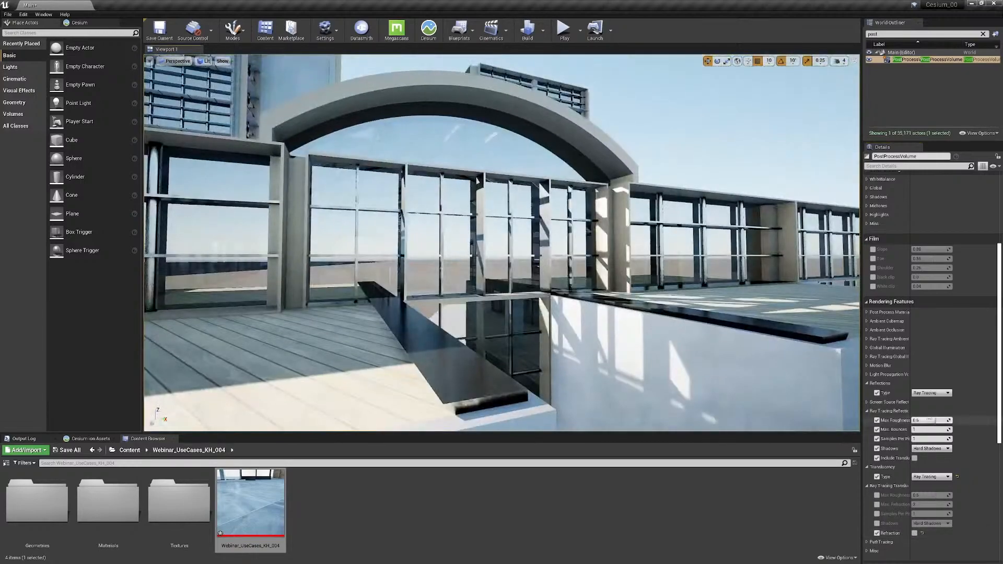
drag(930, 420, 945, 420)
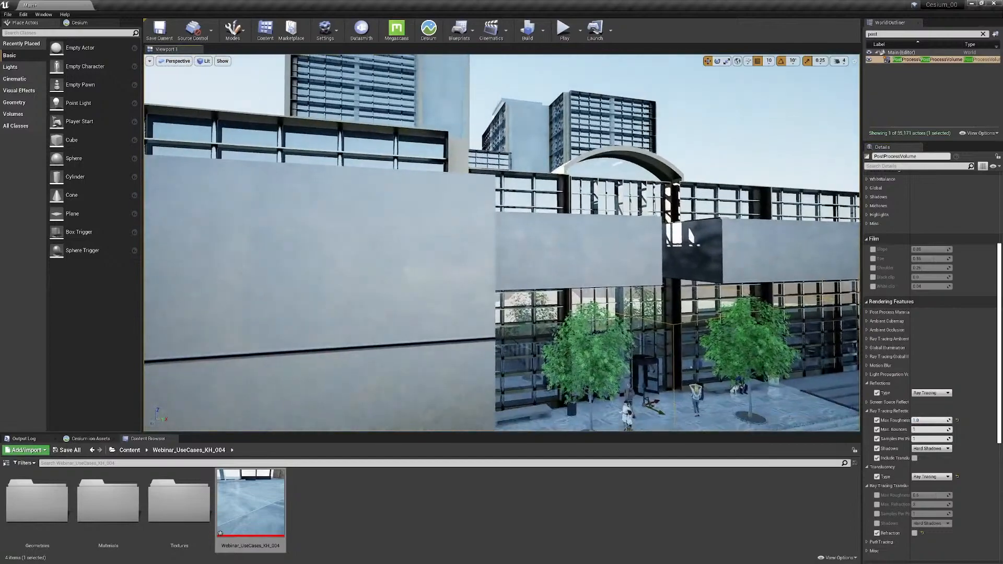
scroll(1000, 314, up, 5)
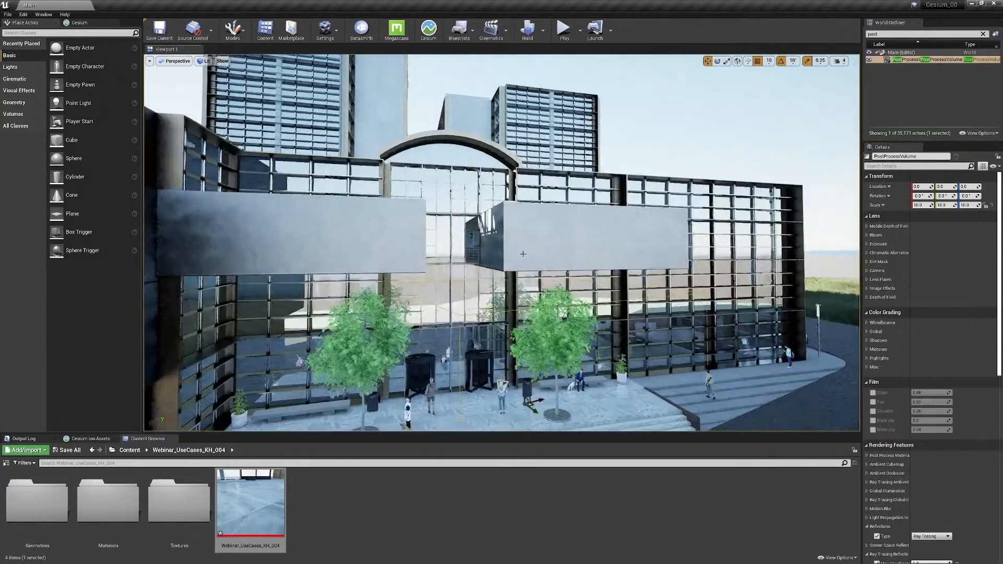
click(920, 120)
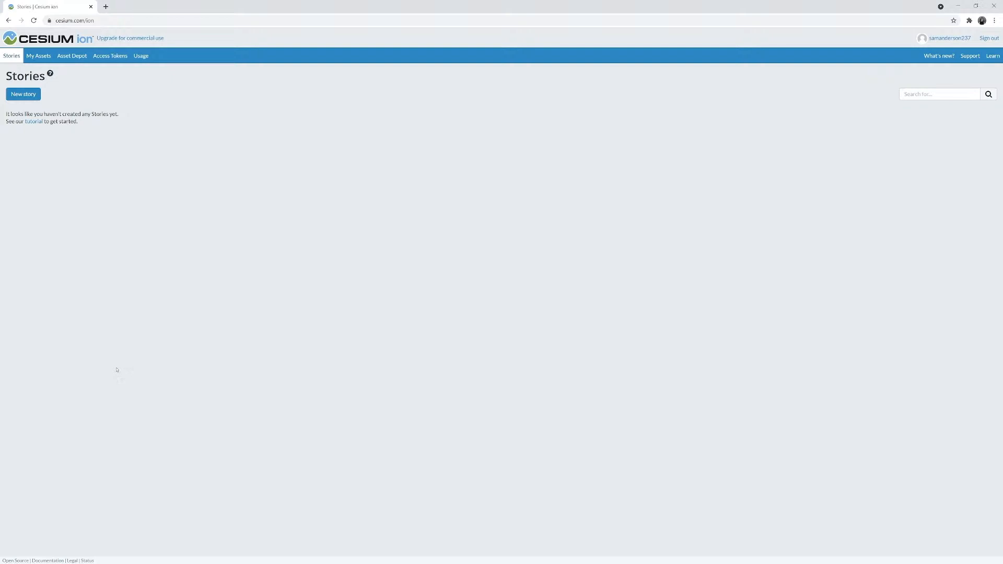
- In the Cesium ion website, examine the Asset Depot catalogue and the My Assets list, then return to the Unreal Editor
click(65, 59)
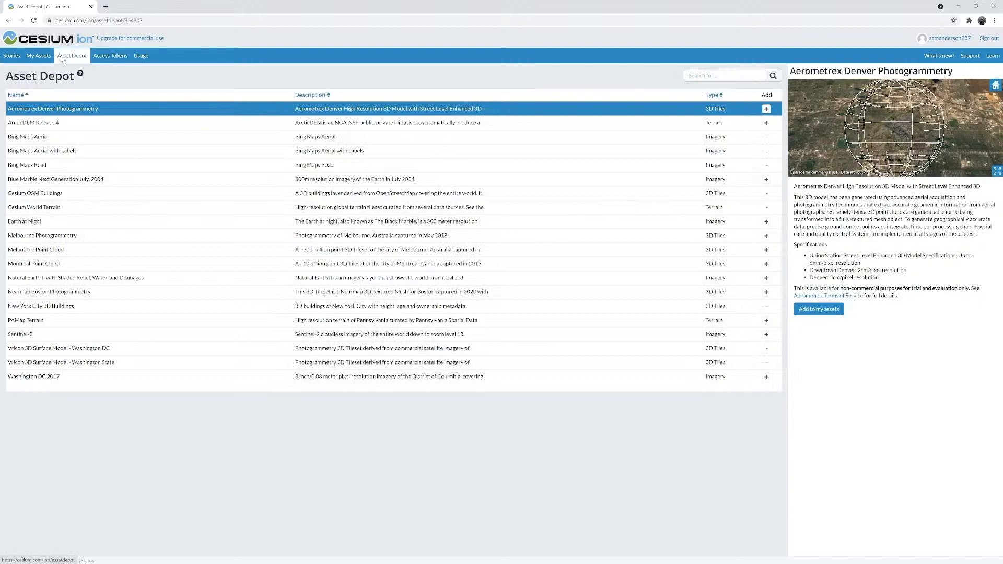
click(34, 56)
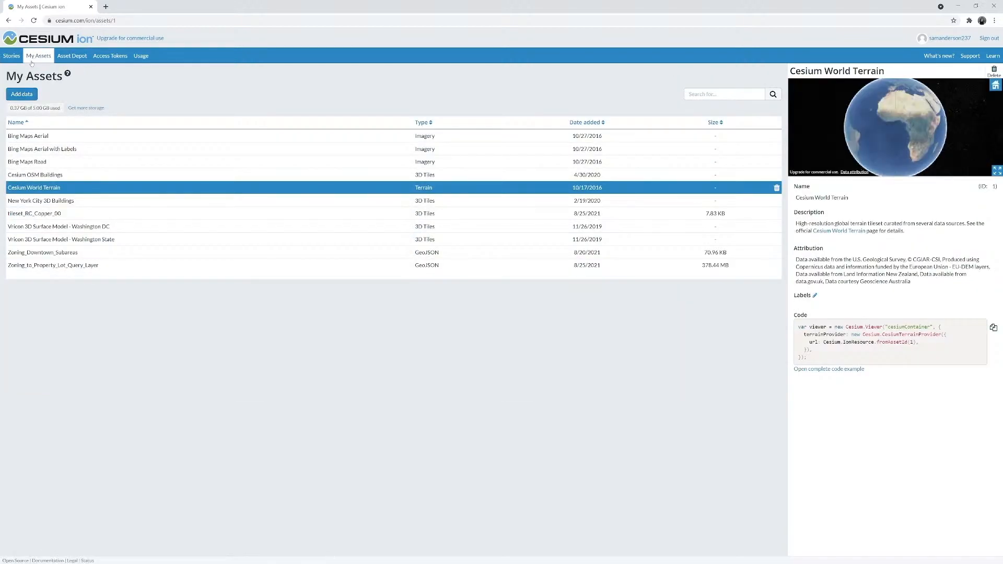
click(958, 6)
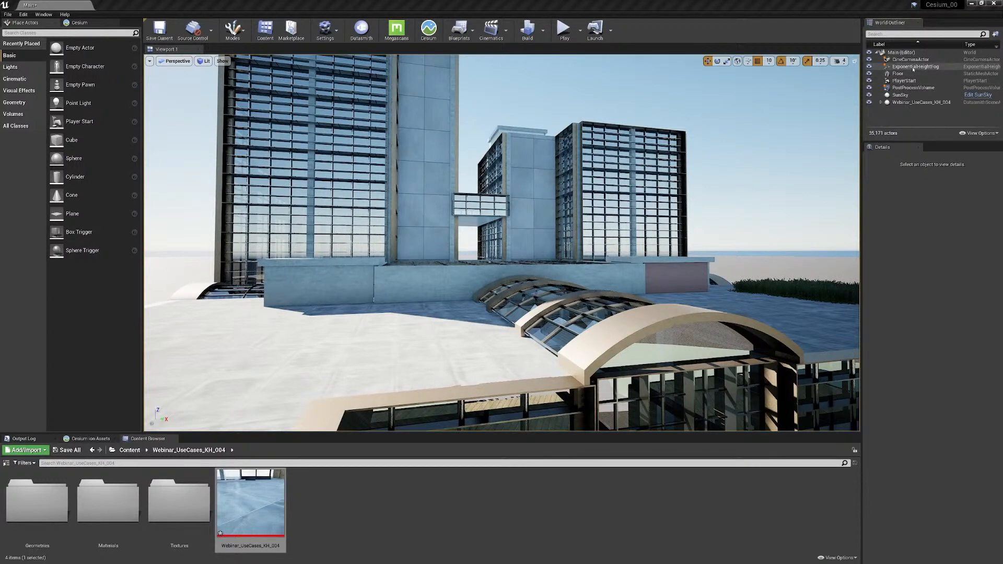
- Delete the SunSky, PlayerStart, Floor, ExponentialHeightFog and CineCameraActor from the level, keeping the PostProcessVolume and the imported scene
click(902, 95)
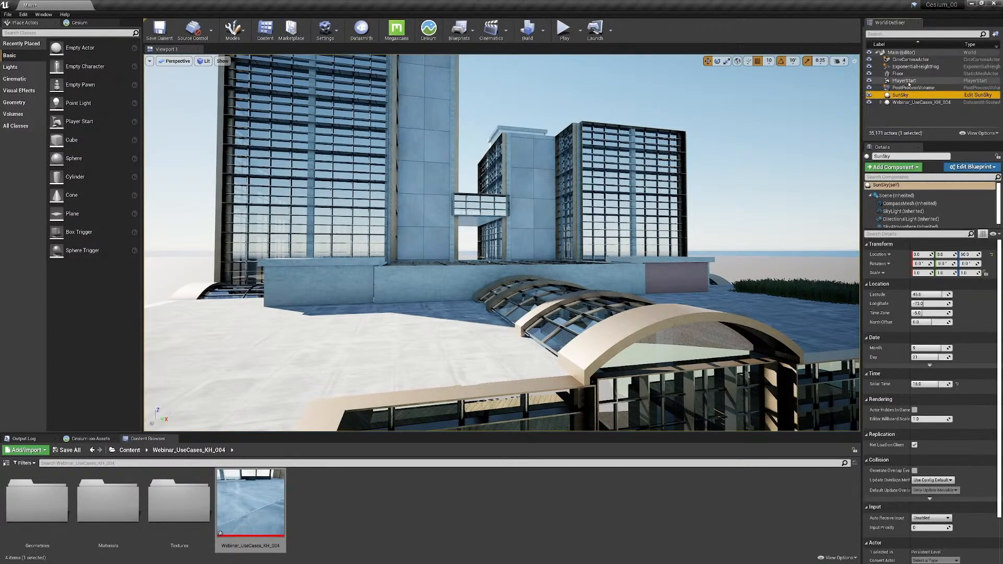
ctrl+click(908, 81)
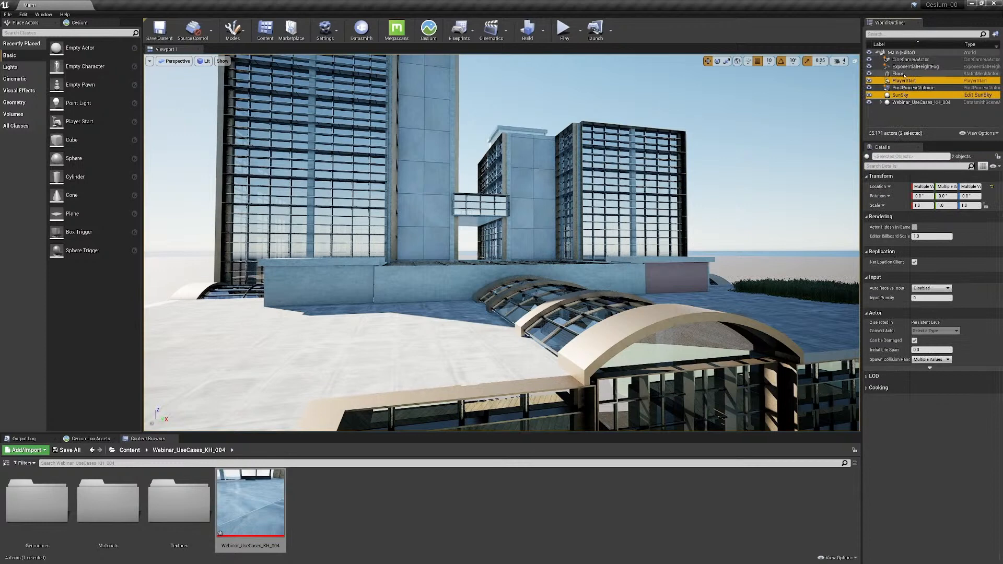
ctrl+click(904, 74)
ctrl+click(905, 66)
ctrl+click(908, 59)
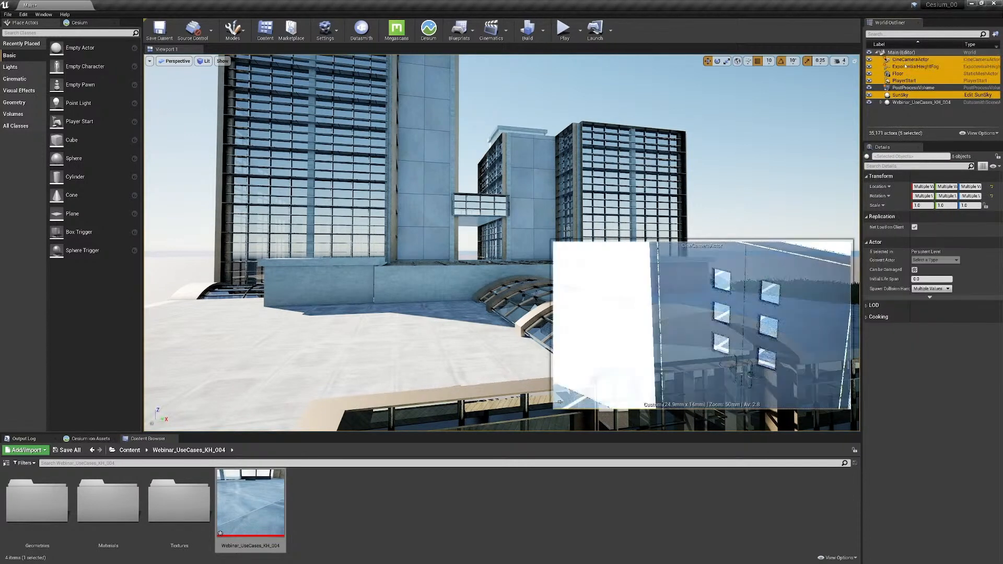
right_click(905, 65)
mouse_move(917, 199)
click(879, 231)
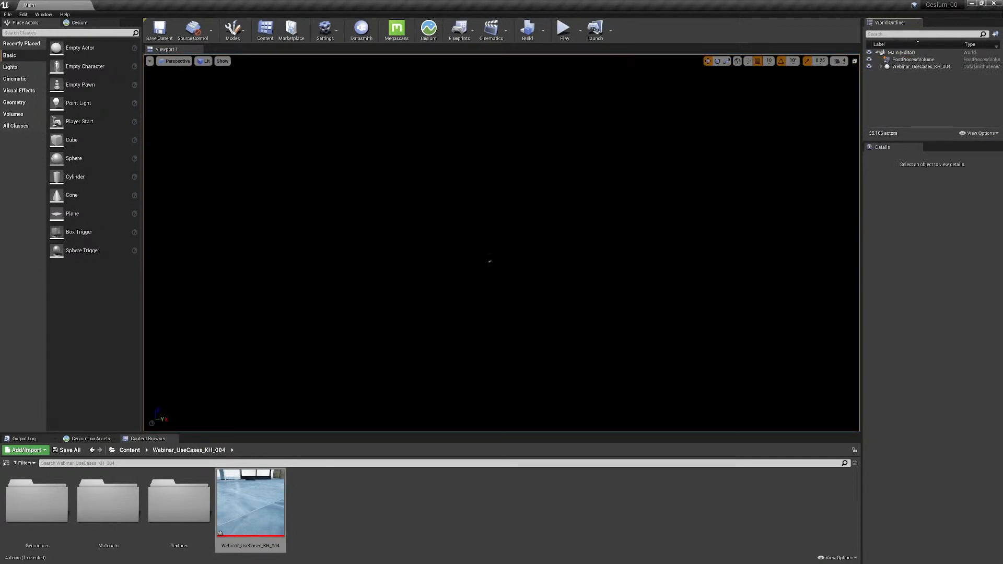
- Check the plugin content display option, find the CesiumForUnreal Content folder by searching for cesium, and place CesiumSunSky in the level
click(838, 558)
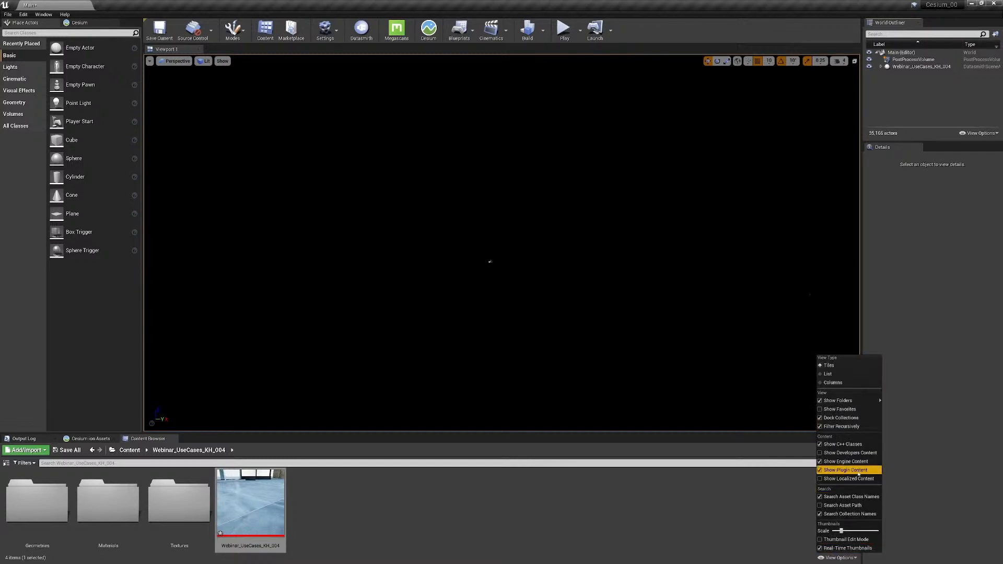
click(7, 463)
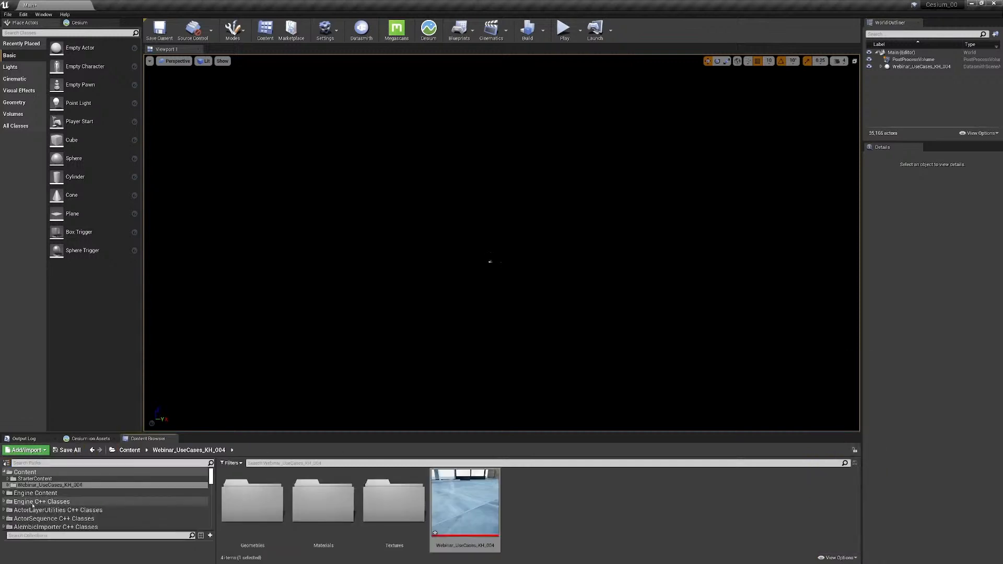
text(cesium)
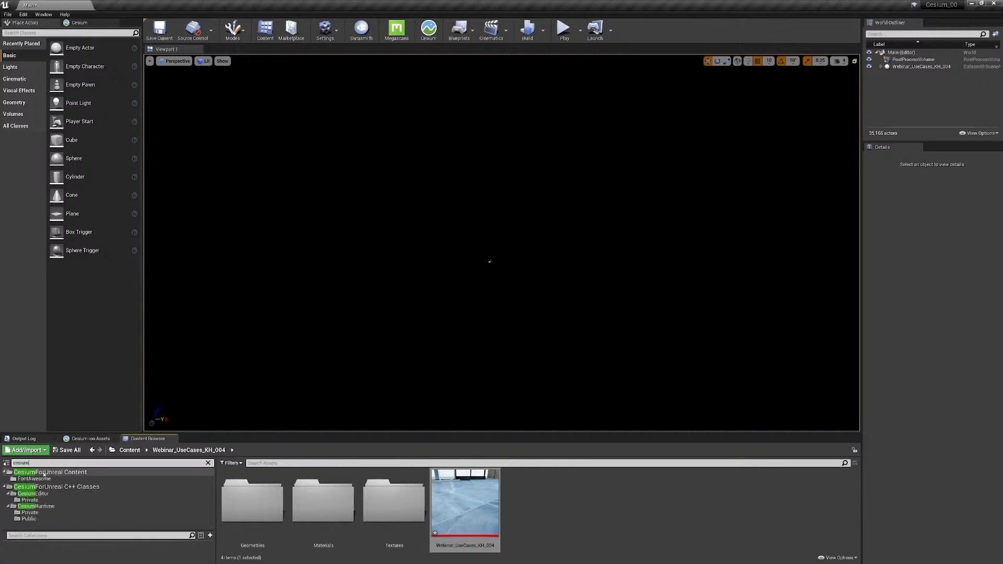
click(46, 475)
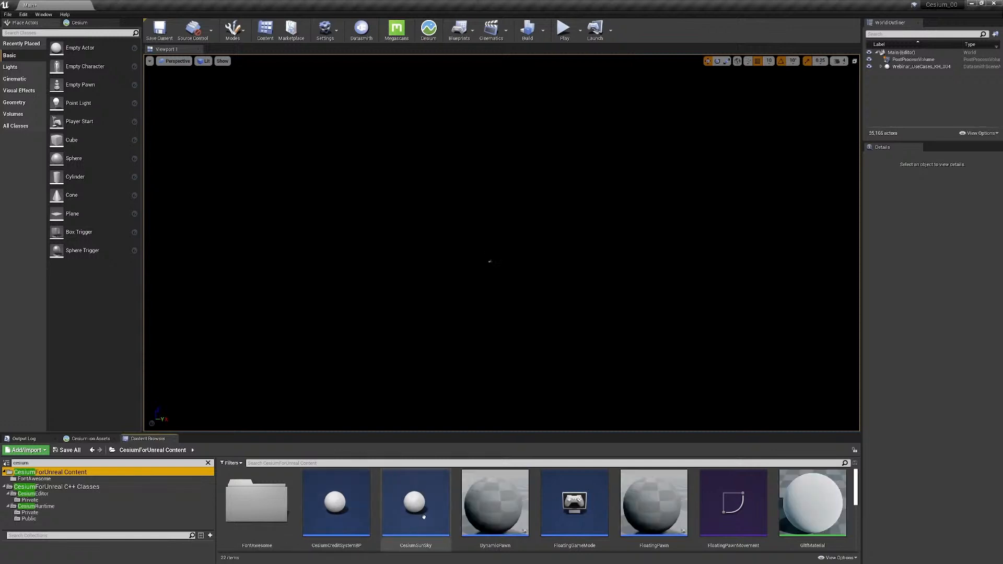
drag(415, 501, 440, 359)
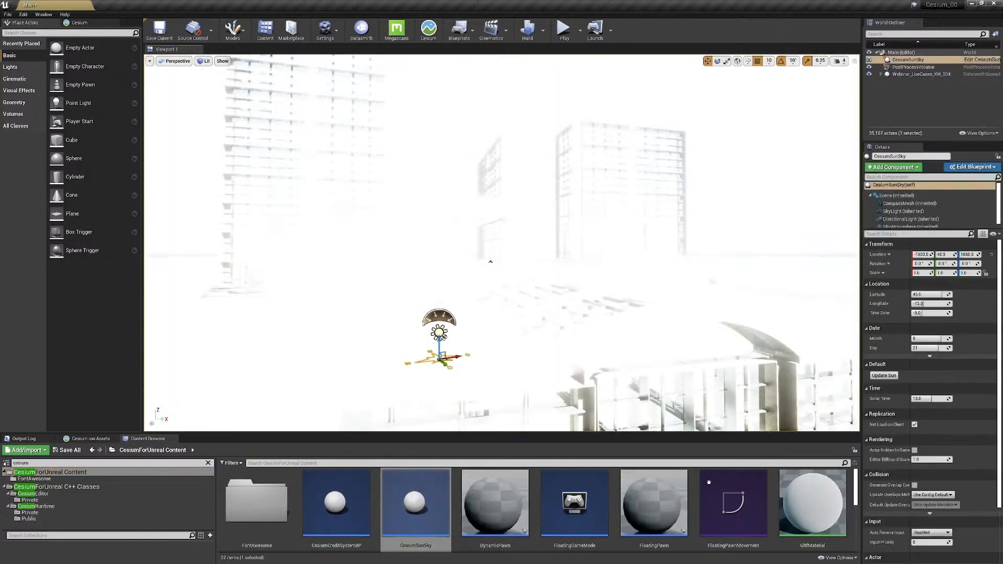
- Place FloatingPawn from the CesiumForUnreal Content folder in the level, beside the curved glass canopy
drag(659, 518, 582, 363)
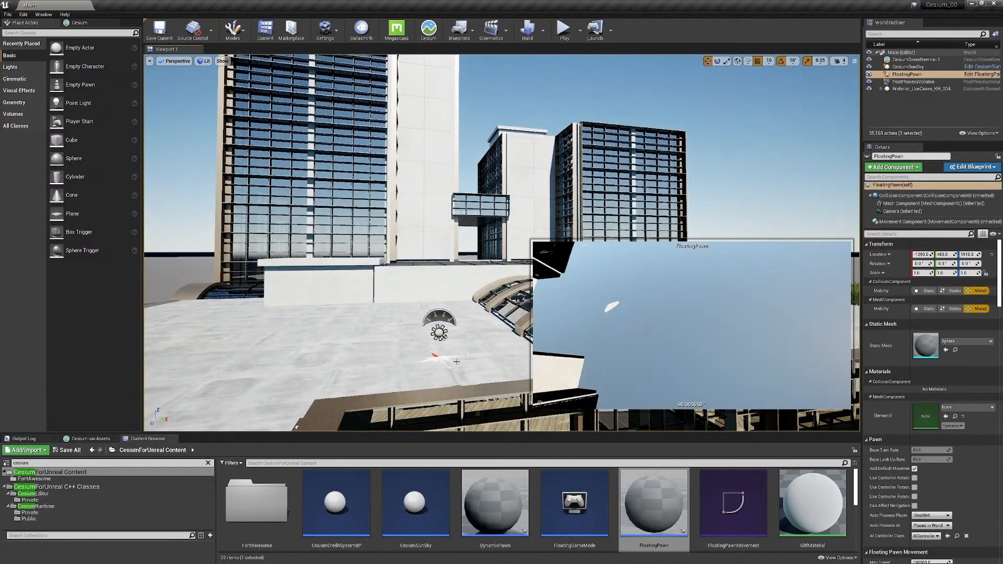
click(749, 130)
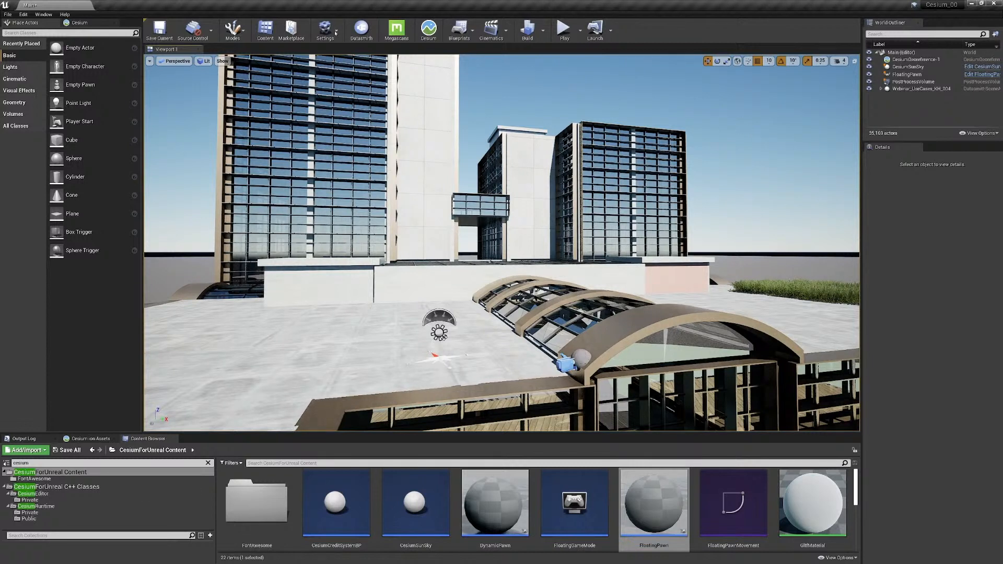
- Search the project settings for "lumin" to check the luminance options, then close the settings
click(23, 14)
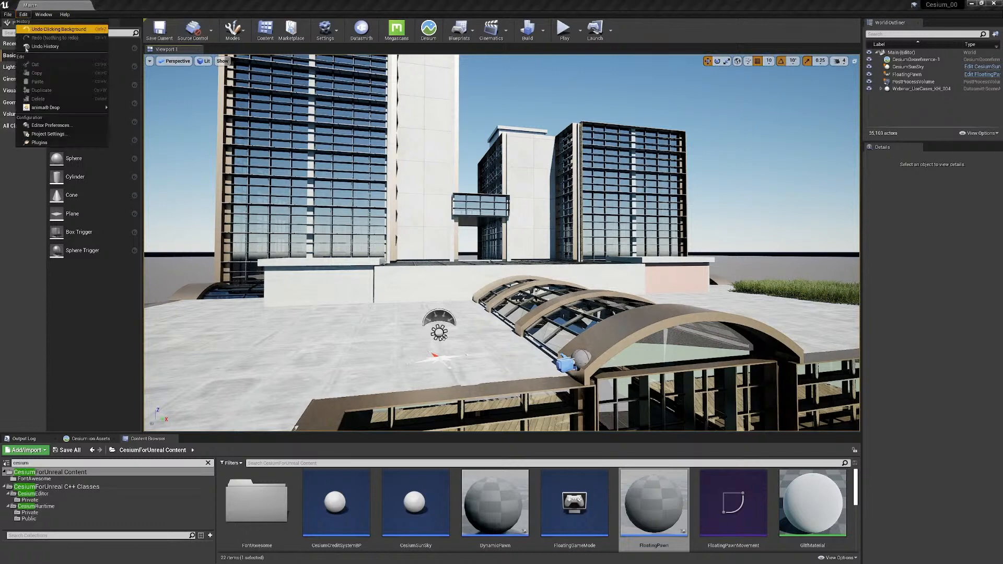
click(34, 134)
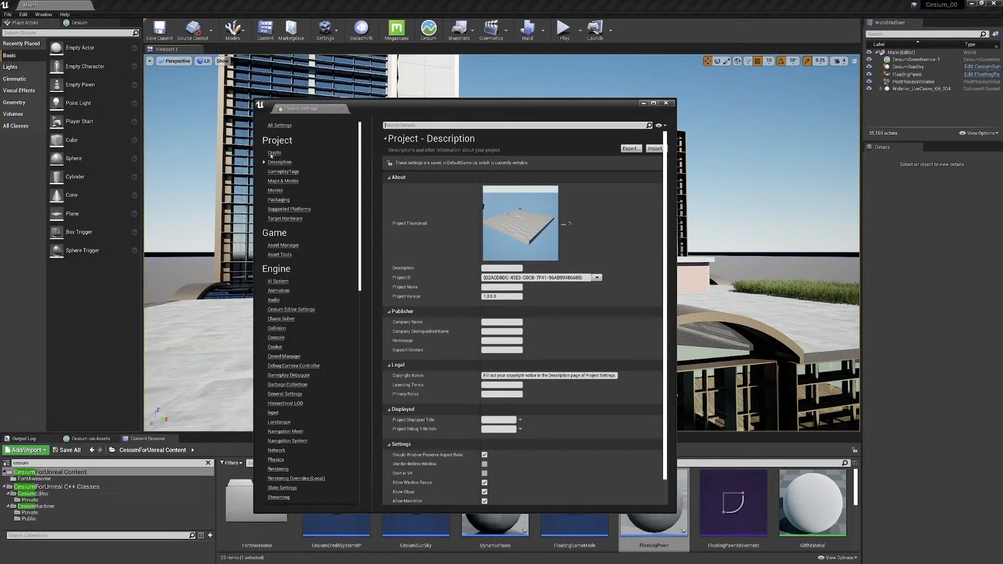
click(430, 126)
text(lum)
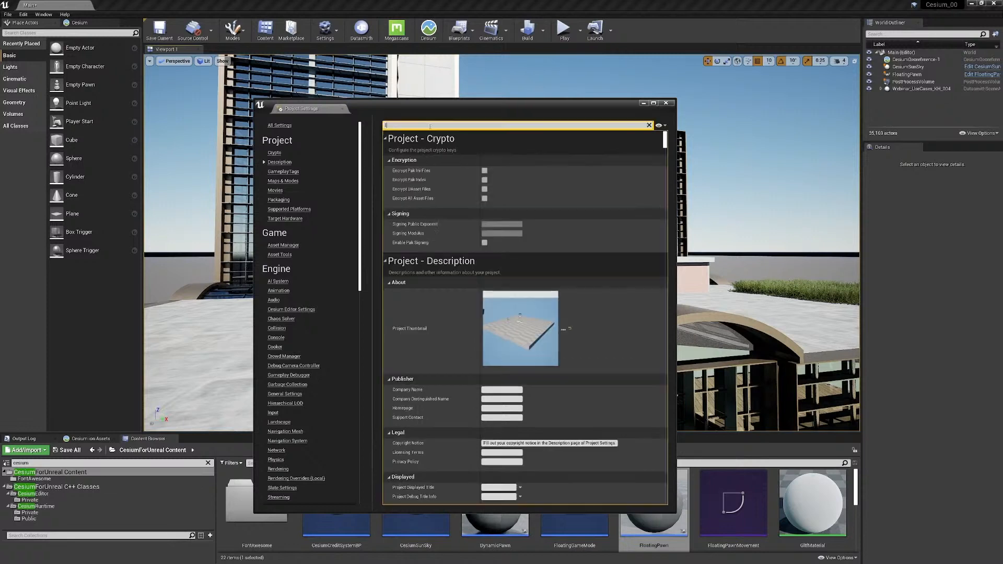
text(in)
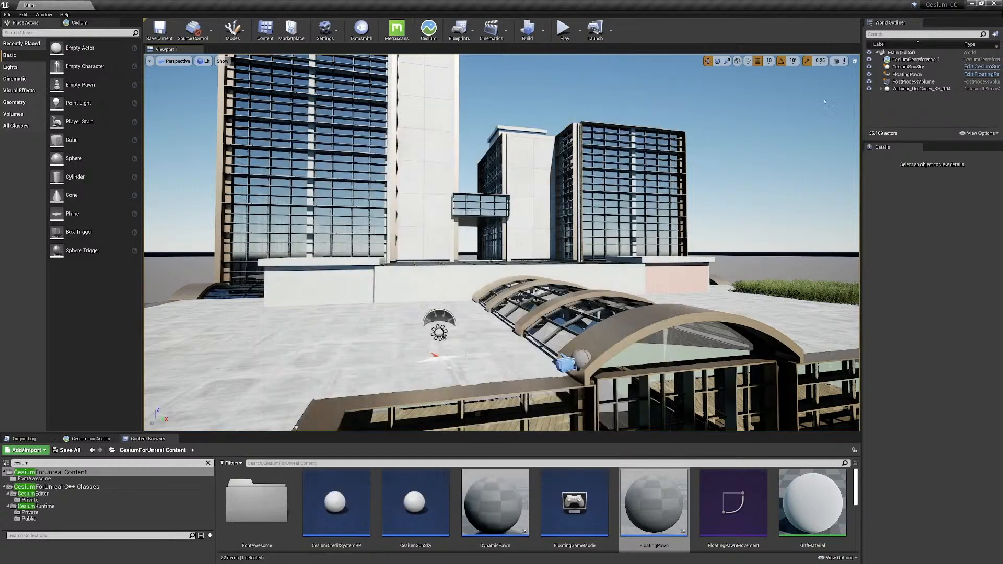
click(665, 103)
- Set the FloatingPawn's Auto Possess Player option to Player 0, finding it by filtering its details for "possess"
click(910, 75)
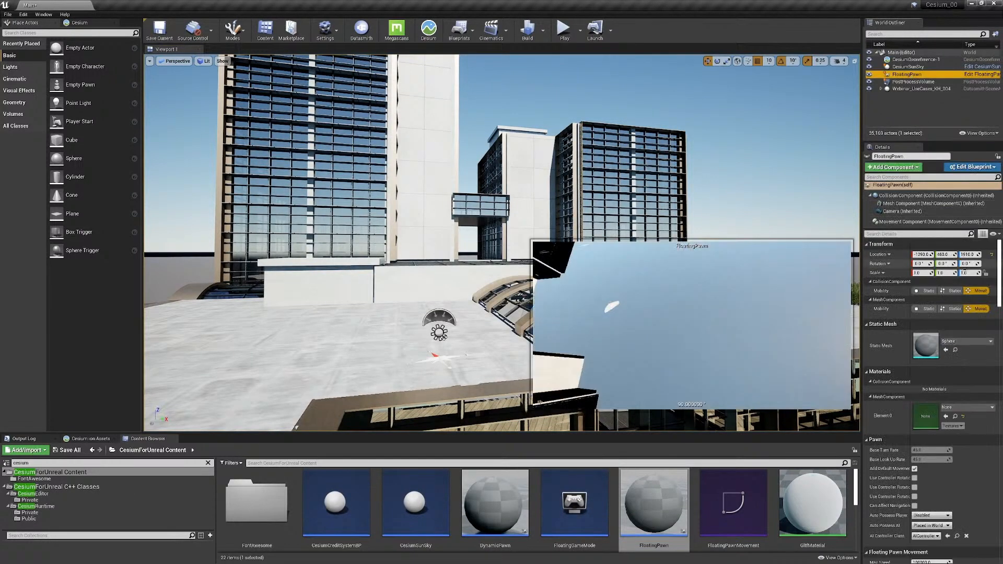
click(913, 235)
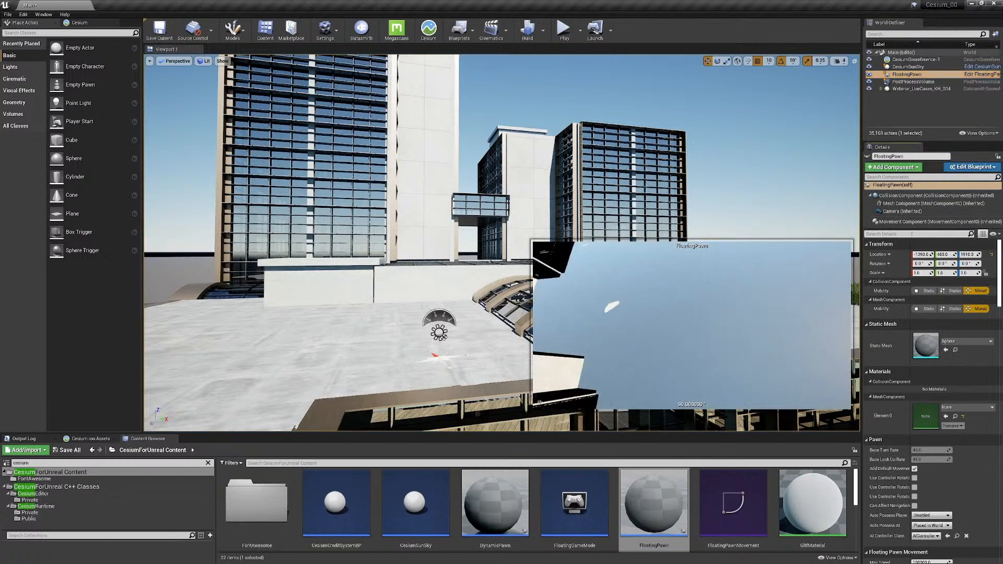
text(pos)
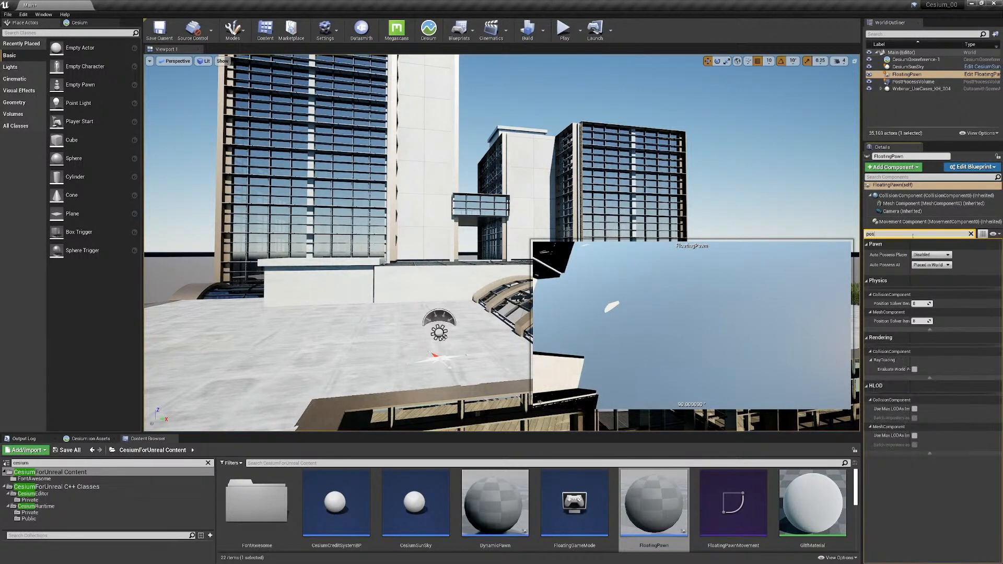
text(sess)
click(931, 254)
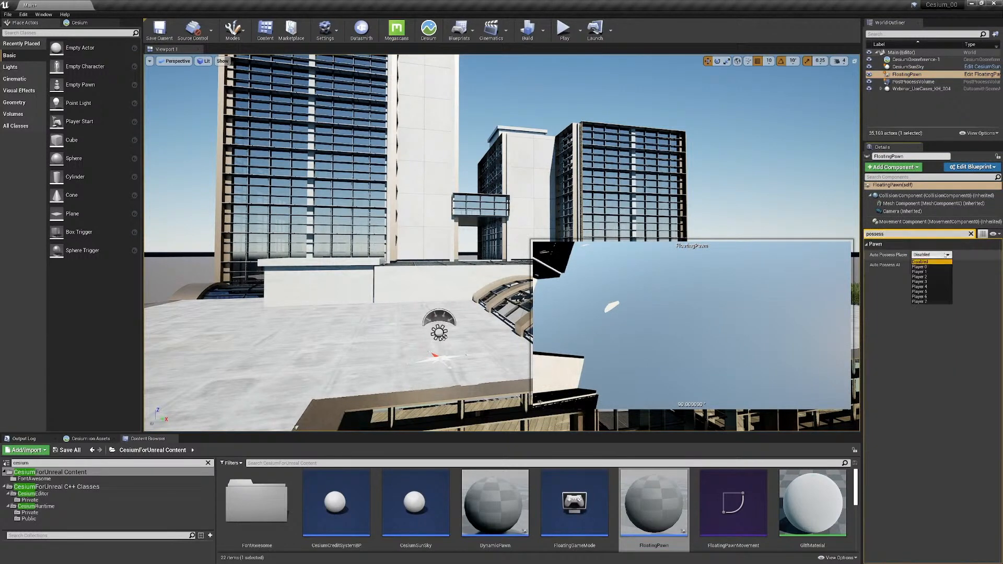
click(920, 267)
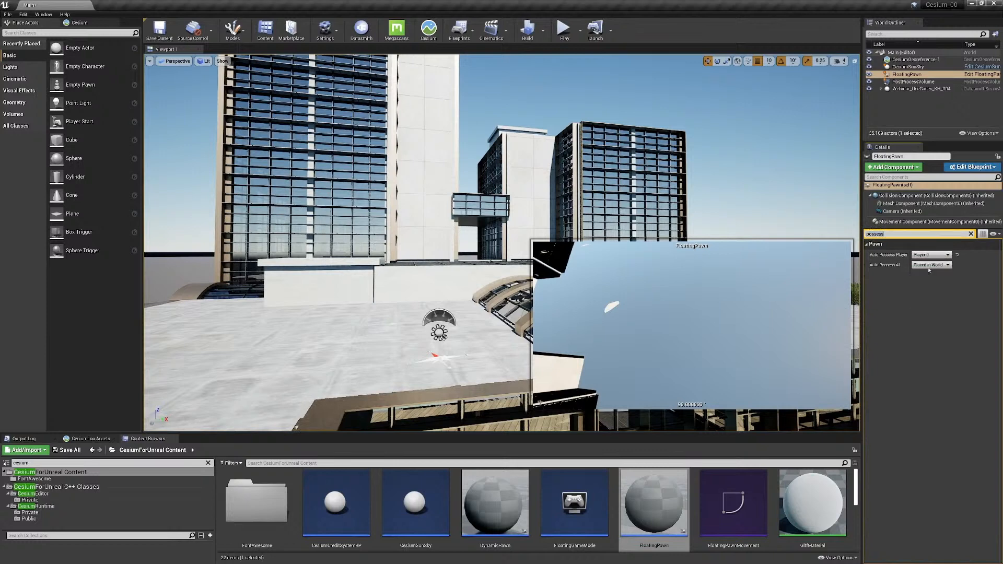
- Connect Cesium for Unreal to Cesium ion, allow the requested permissions in the browser and return to the Unreal Editor
click(429, 36)
click(519, 92)
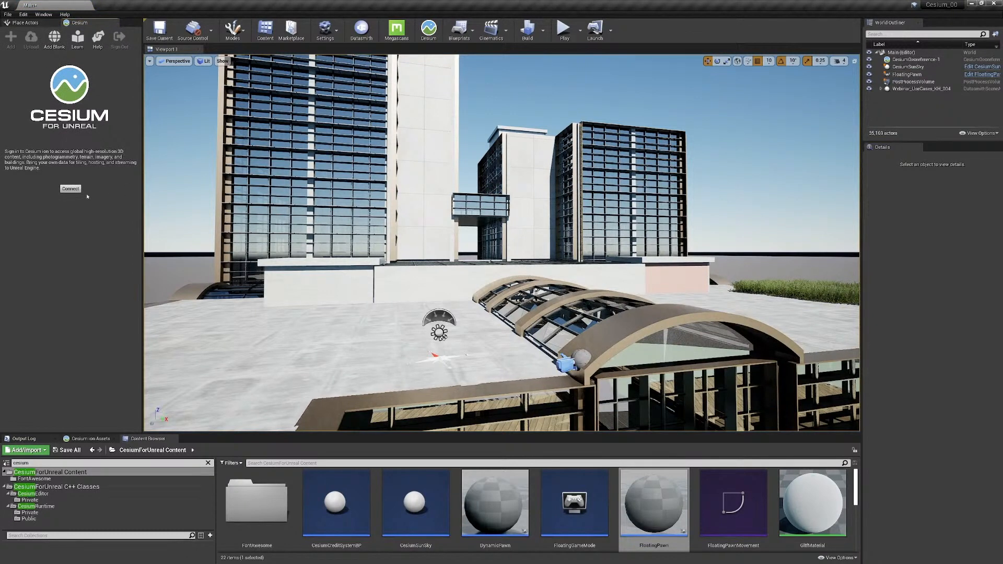
click(71, 188)
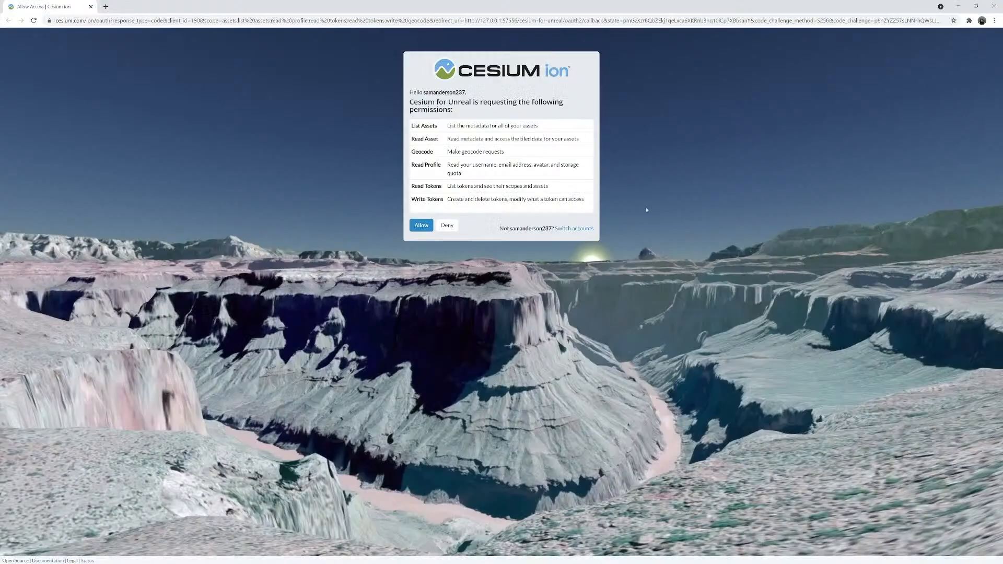
click(424, 228)
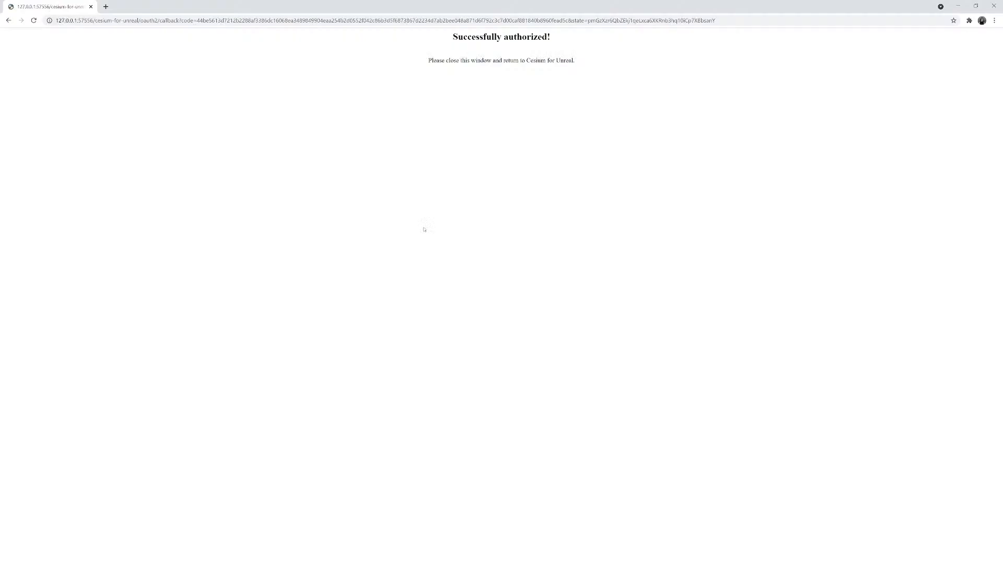
click(993, 5)
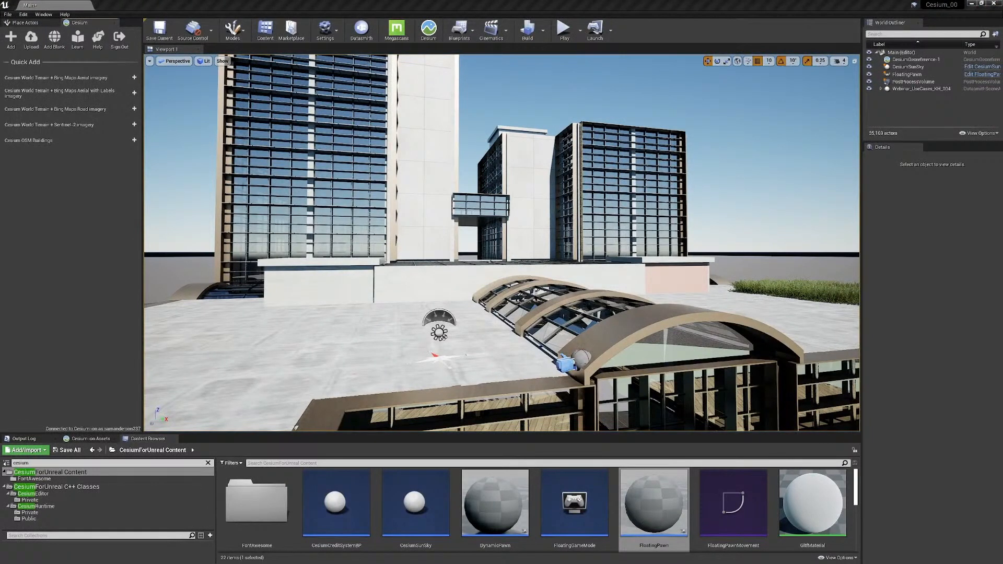
- Add a blank 3D tileset, Cesium World Terrain with Bing Maps Aerial imagery, and Cesium OSM Buildings to the level
middle_drag(299, 232, 302, 193)
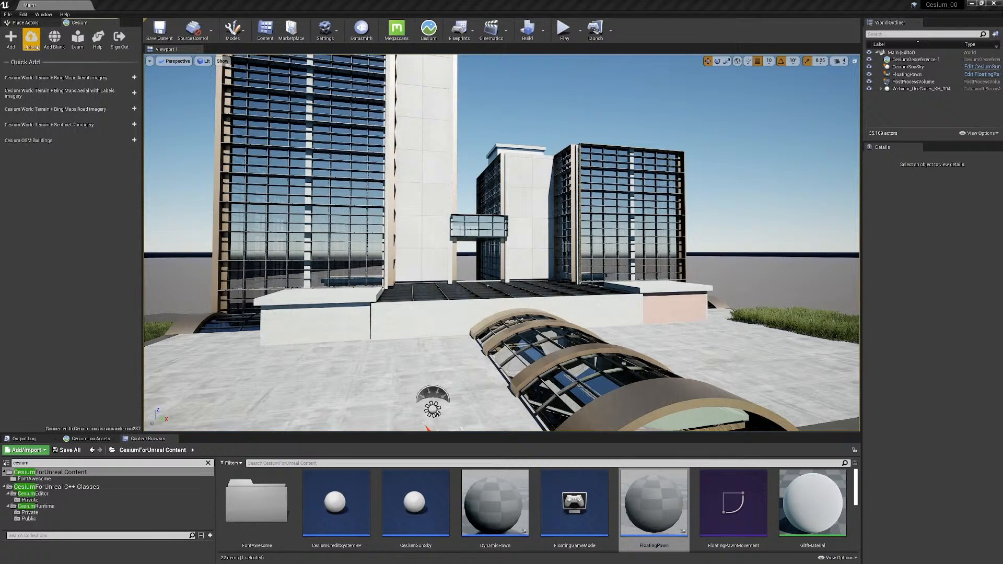
click(55, 42)
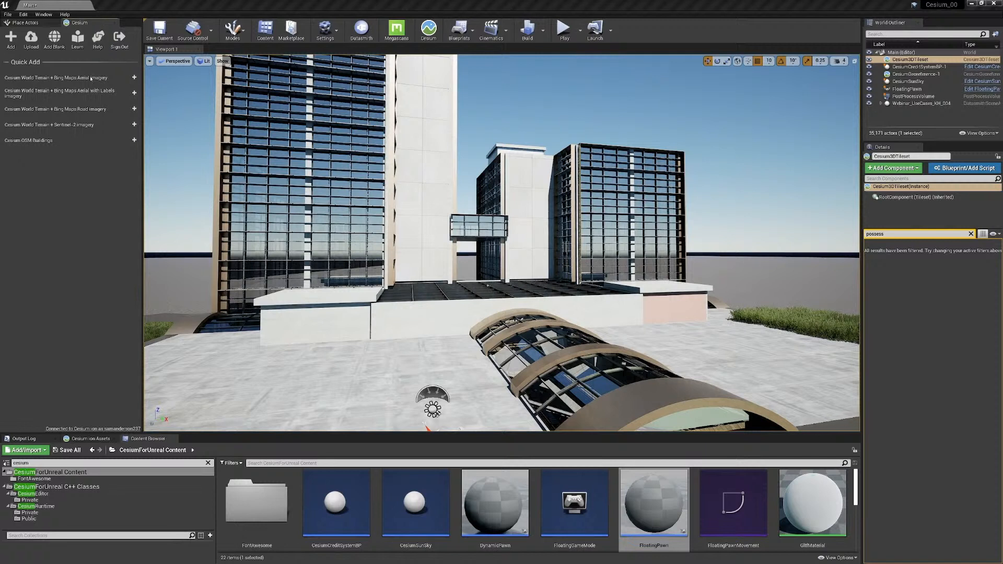
click(134, 78)
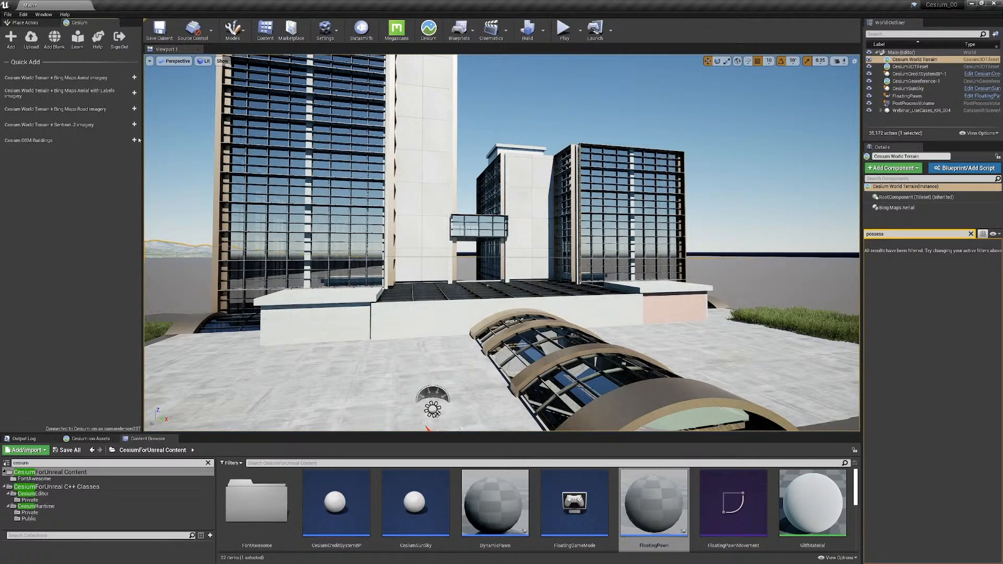
click(134, 140)
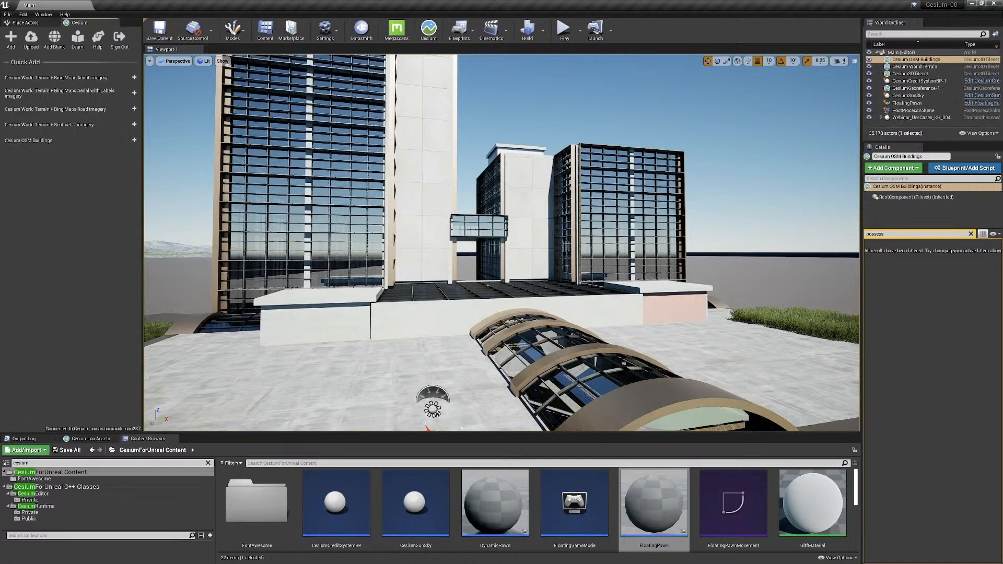
- Hide the Starting_Ground plane of the imported scene that covers the Cesium terrain
right_drag(567, 305, 716, 327)
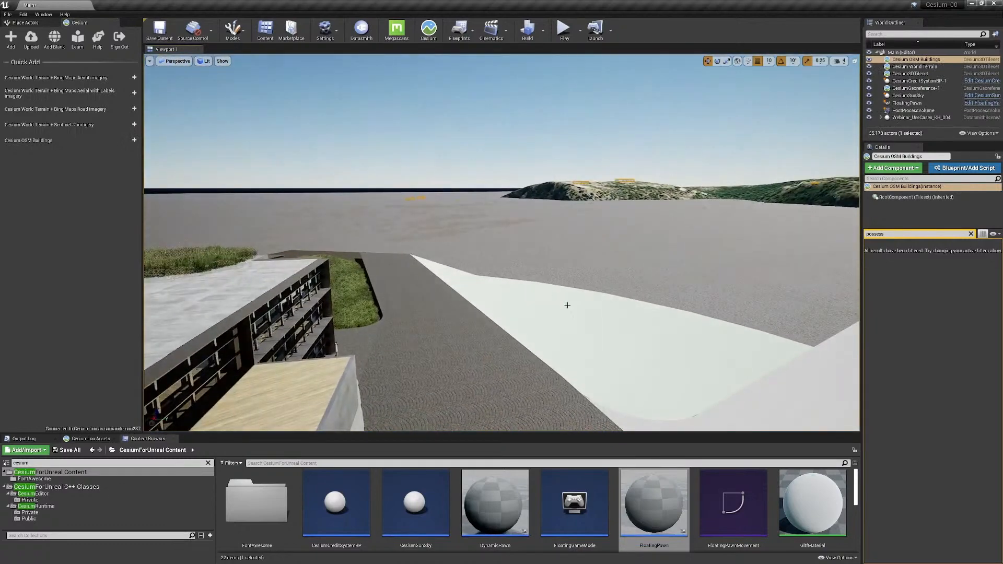
middle_drag(568, 305, 575, 240)
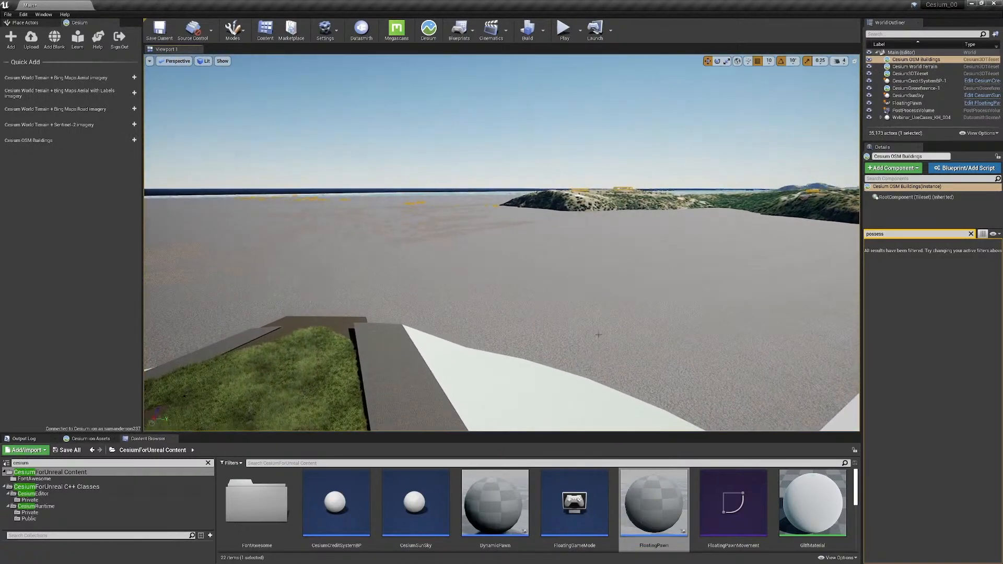
right_drag(598, 334, 519, 303)
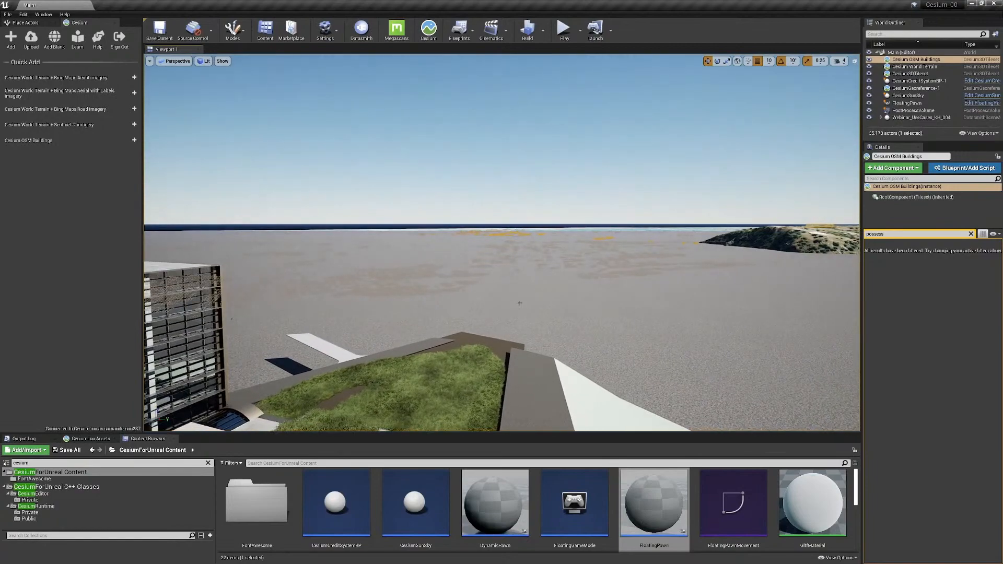
click(527, 302)
click(869, 91)
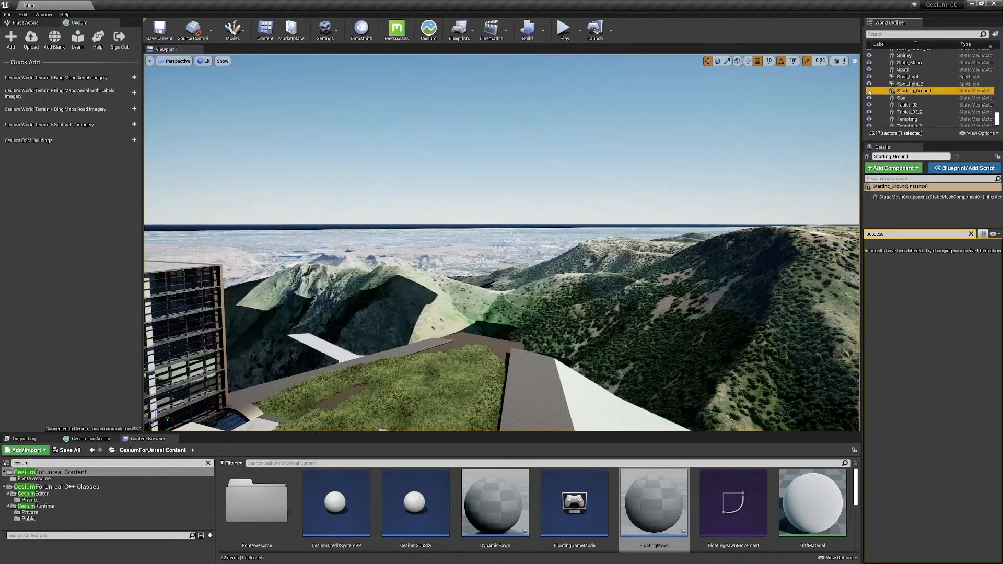
- Assign CesiumSunSky as the Sun Sky of the CesiumGeoreference actor, after clearing the details filter
right_drag(731, 157, 835, 177)
right_drag(836, 271, 599, 255)
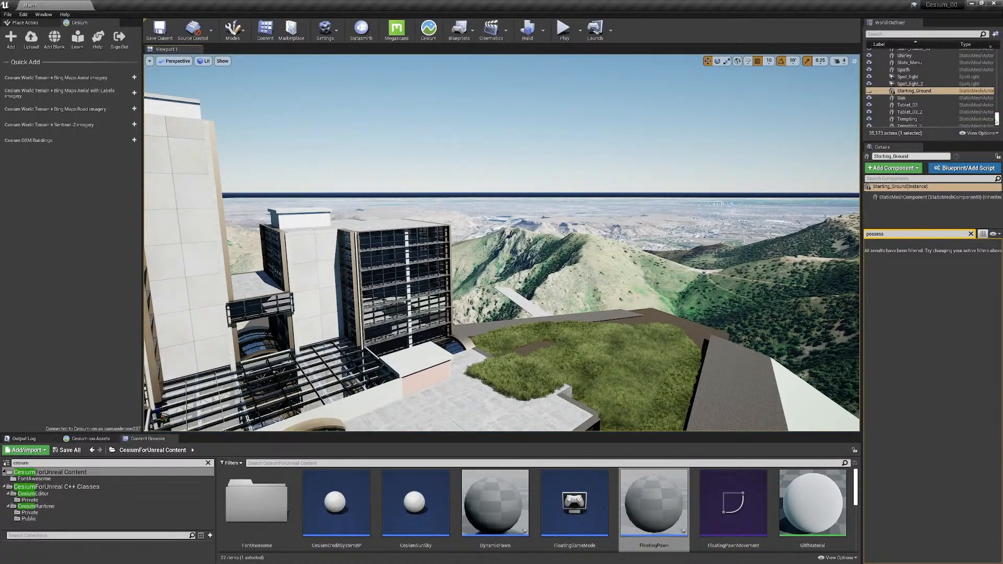
drag(997, 119, 999, 58)
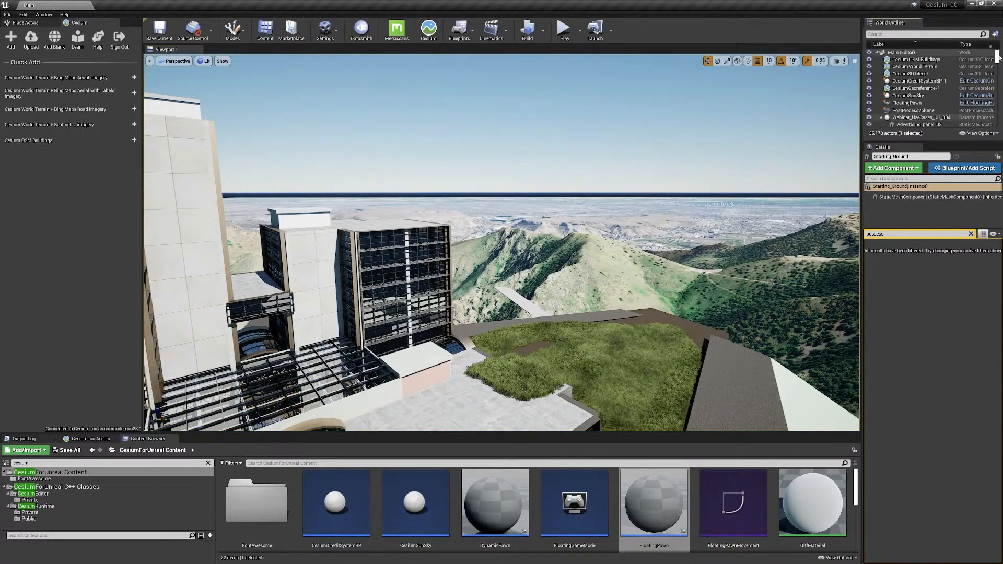
click(930, 89)
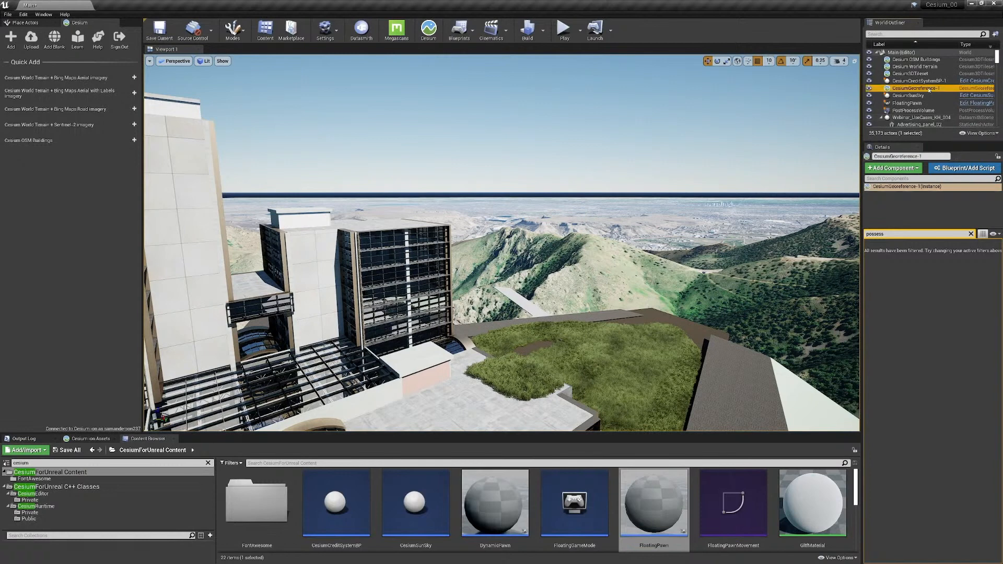
click(971, 235)
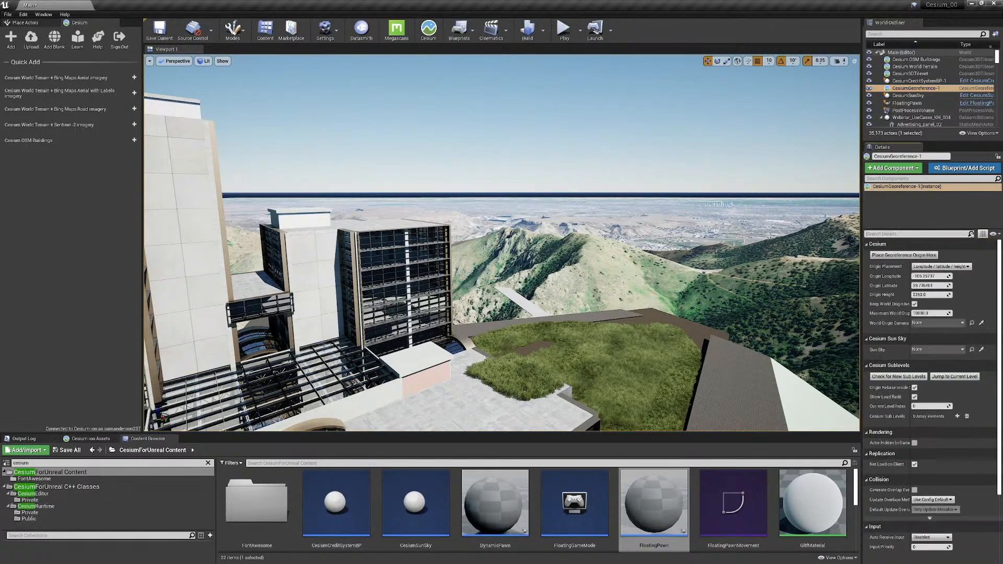
click(931, 350)
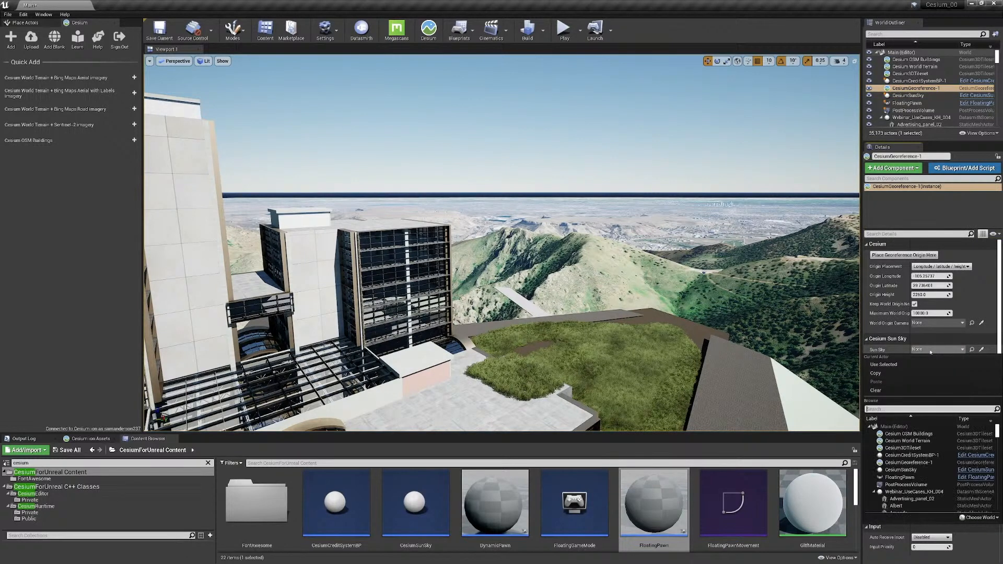
click(900, 471)
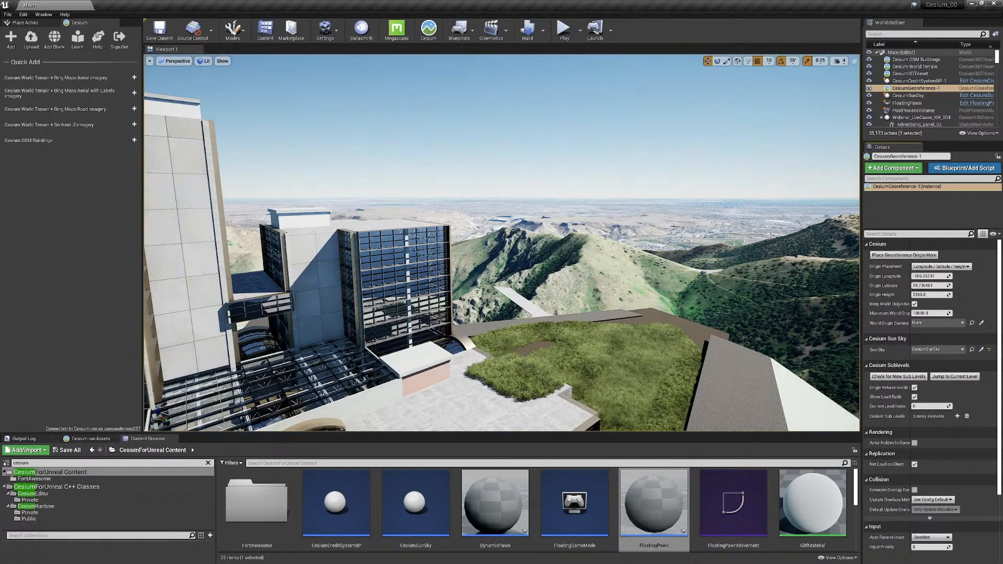
- Set the CesiumGeoreference origin longitude to -77.010101 and height to -10, change its latitude, and look over the relocated surroundings
click(926, 278)
text(-77.010101)
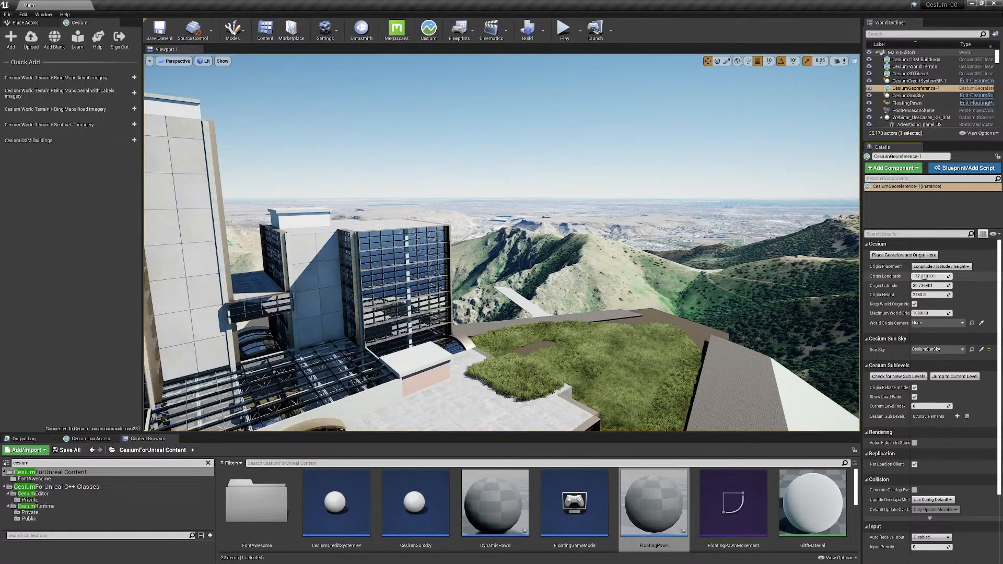
key(Return)
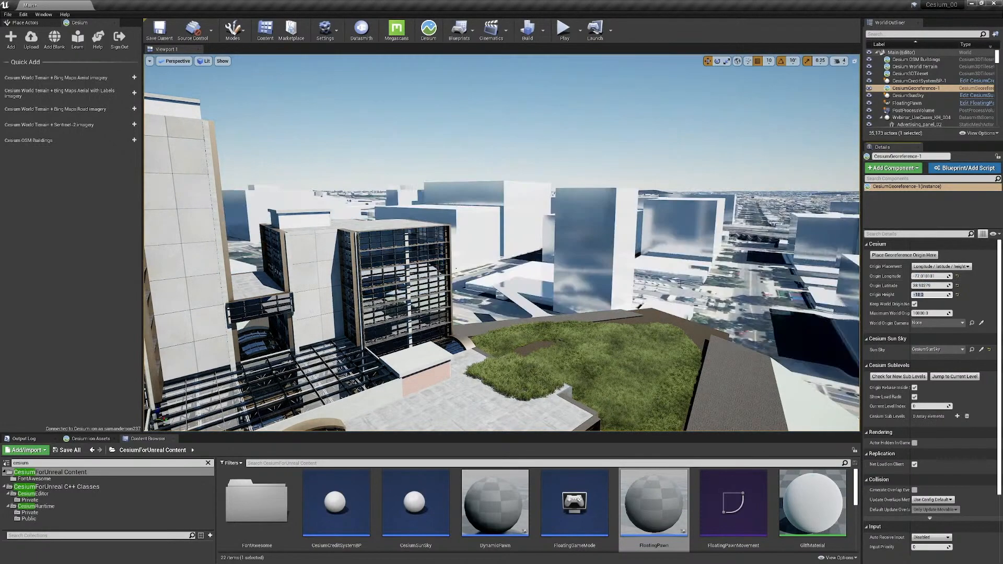
right_drag(502, 243, 528, 244)
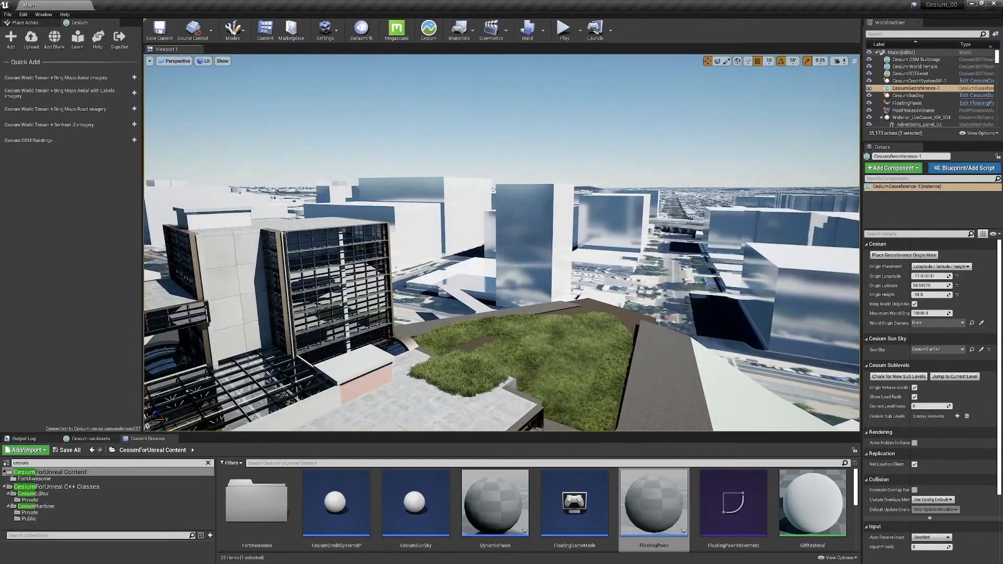
key(e)
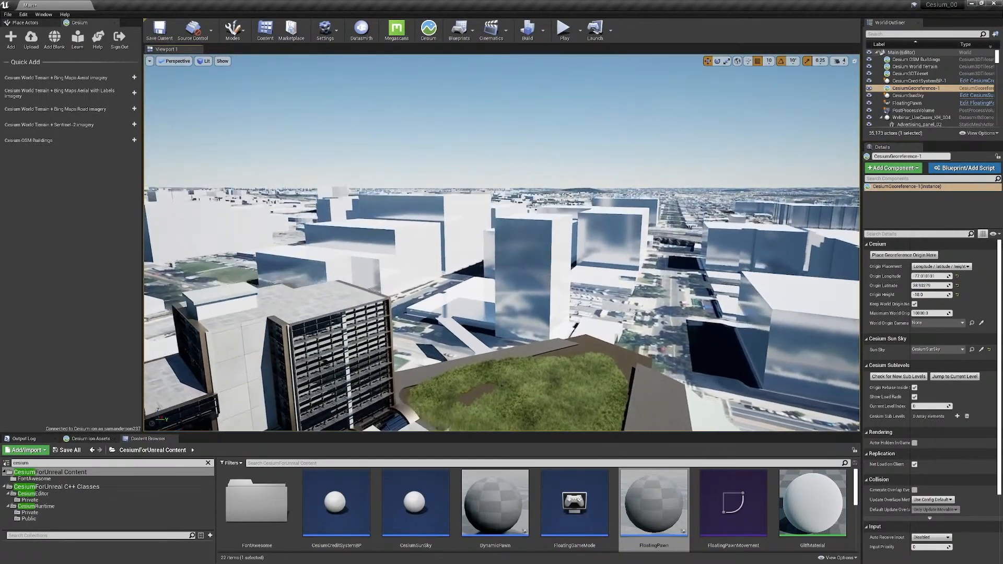
right_drag(502, 243, 483, 240)
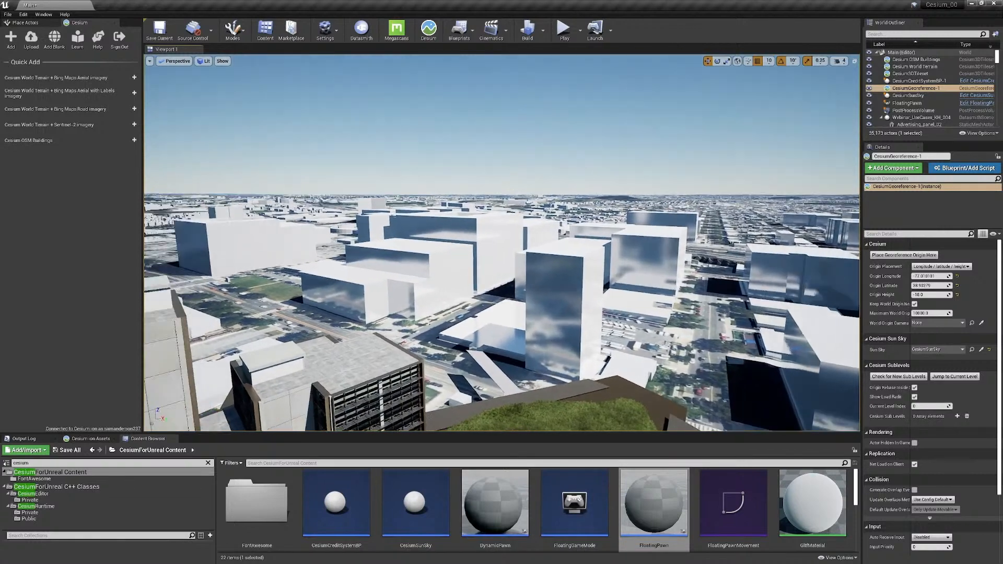
right_drag(615, 335, 575, 334)
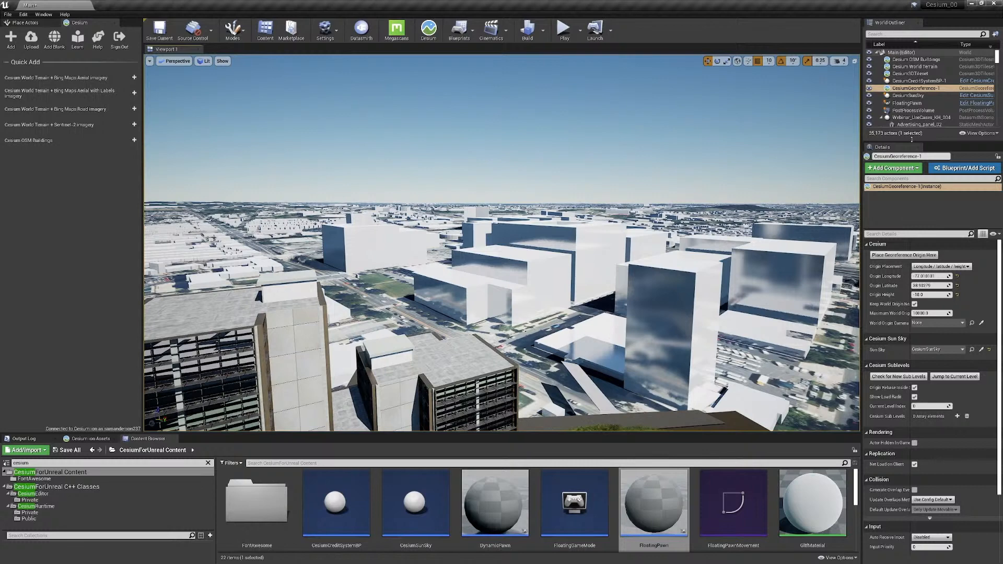
- Inspect the FloatingPawn actor's location and camera preview, and clear the selection
click(907, 104)
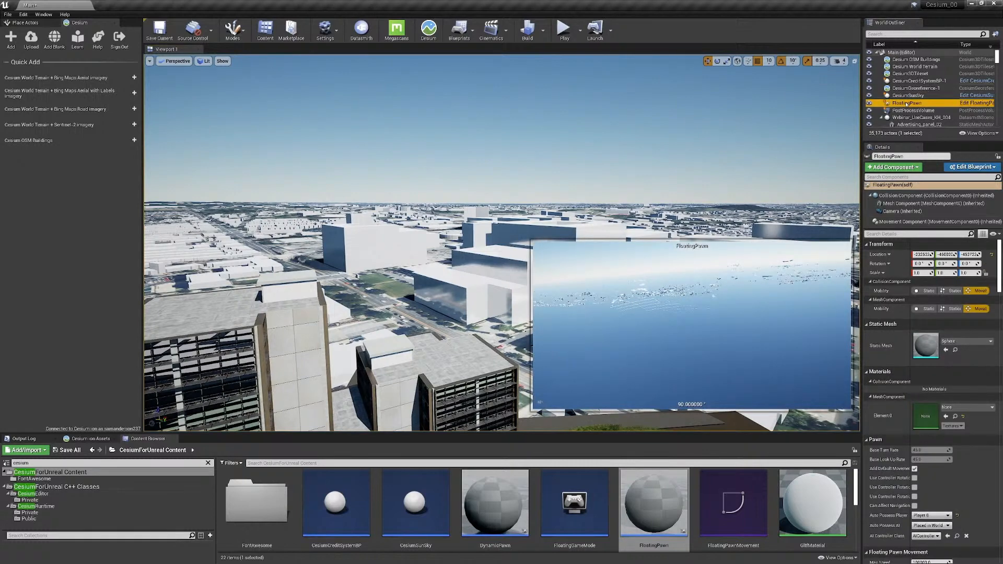
click(991, 256)
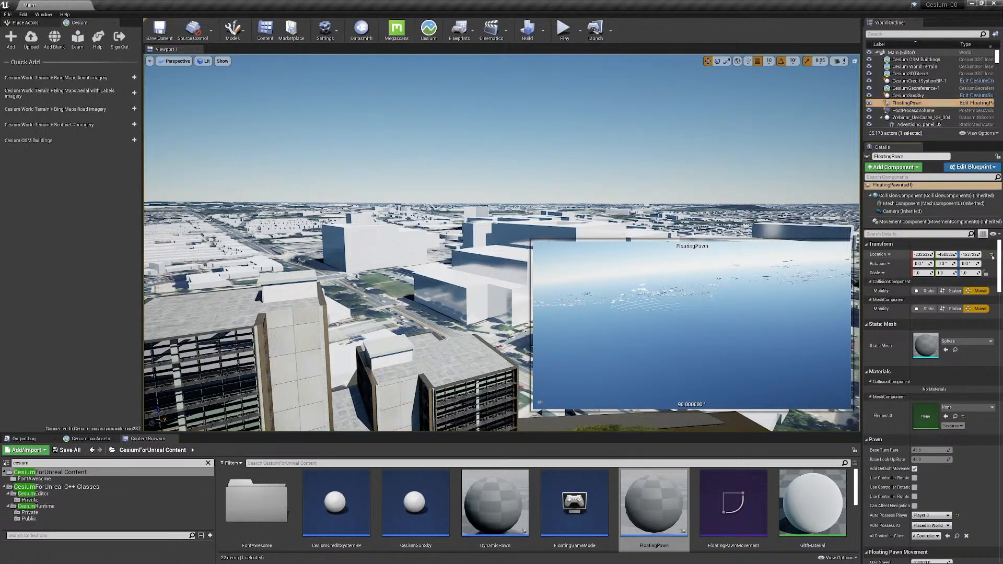
key(Escape)
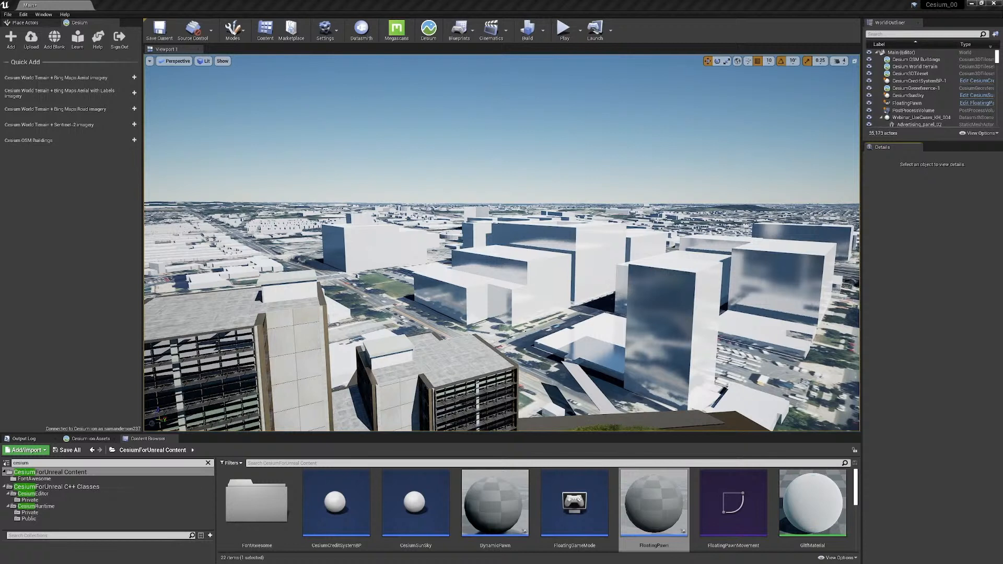
- Add the Vricon 3D Surface Model - Washington DC tileset to the level from the Cesium ion assets
click(86, 439)
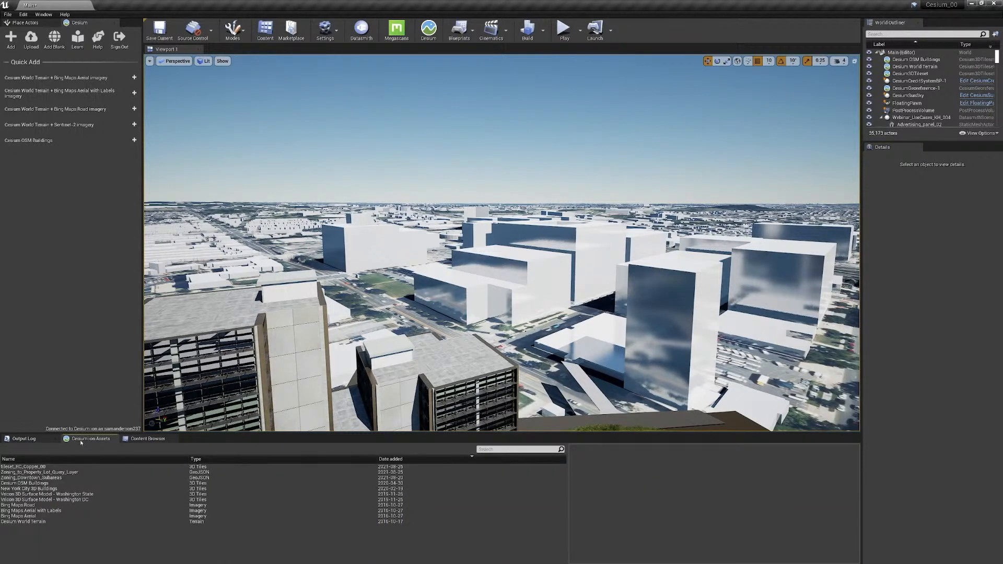
click(21, 500)
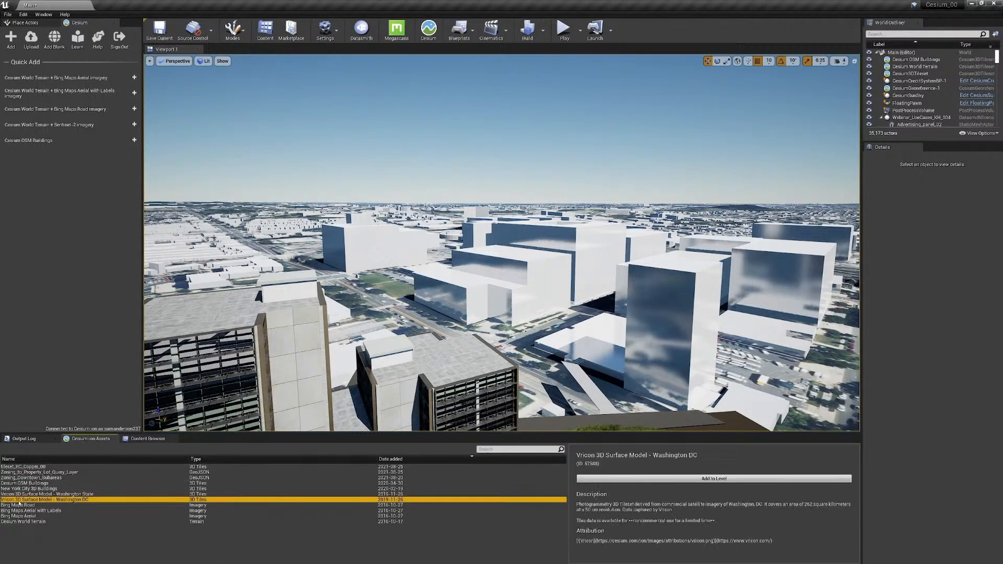
click(602, 479)
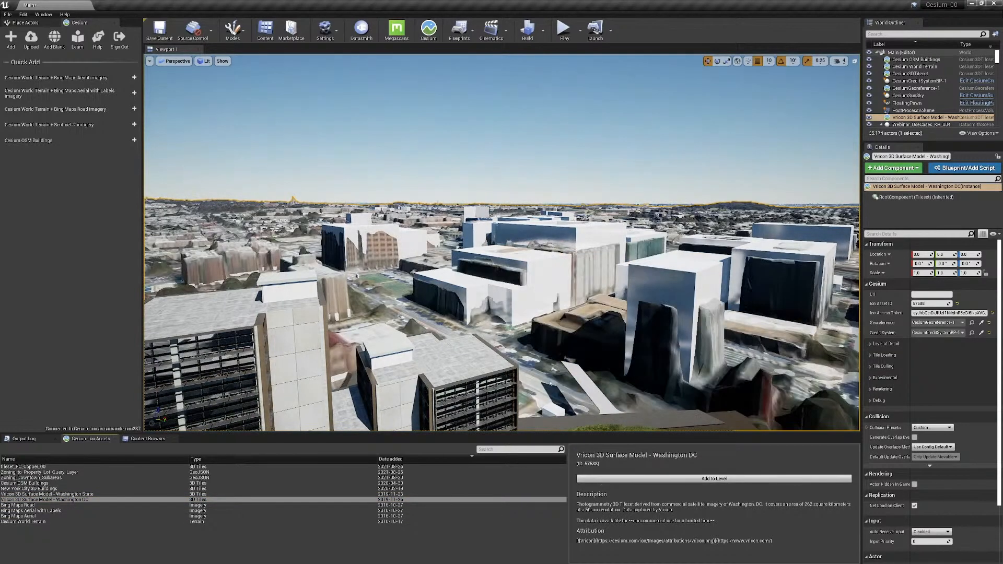
- Hide the Cesium OSM Buildings tileset that overlaps the Washington DC surface model
right_drag(501, 242, 468, 237)
right_drag(607, 320, 575, 316)
key(d)
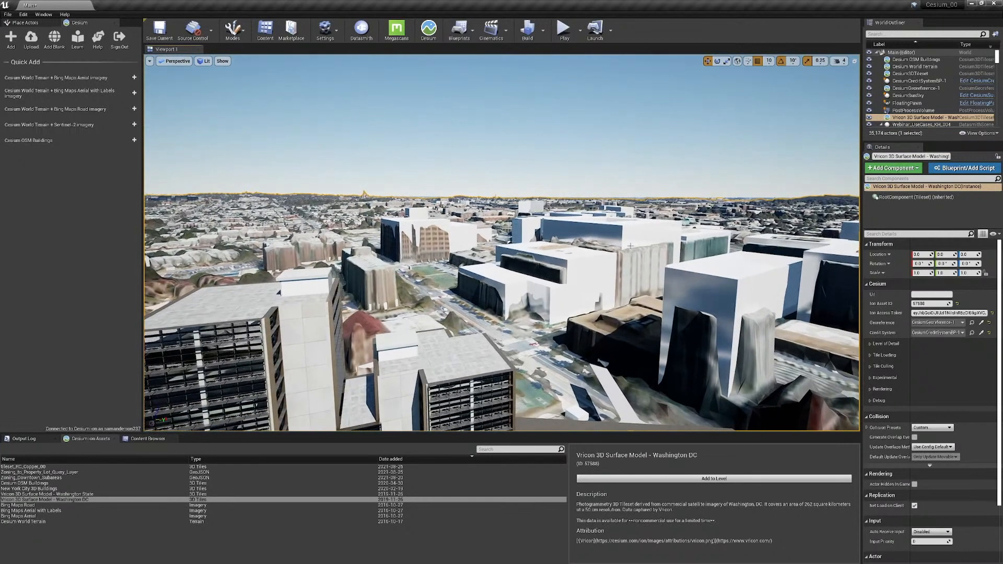
click(906, 60)
click(870, 60)
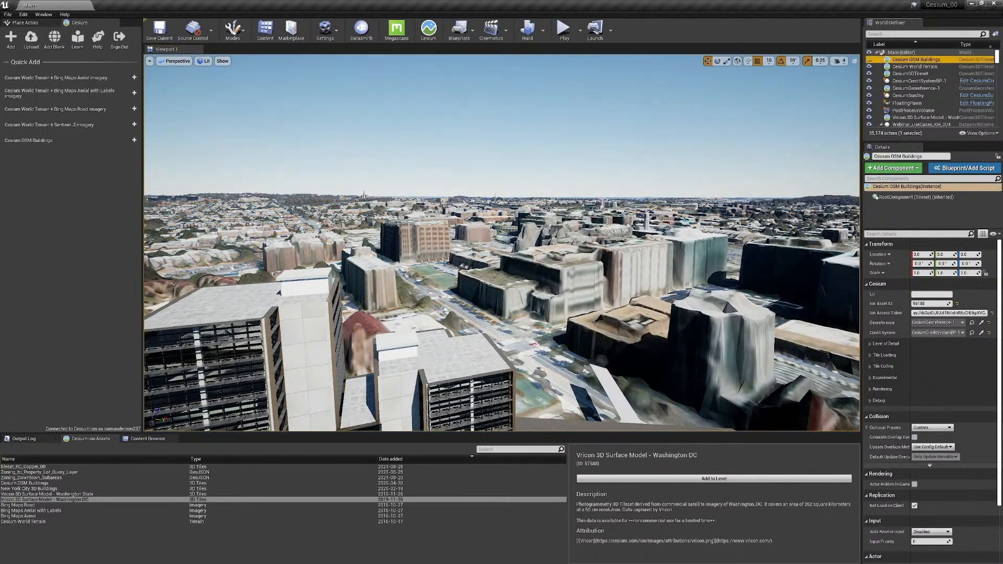
- Raise the Vricon Washington DC surface model to a Z location of about 71
click(564, 278)
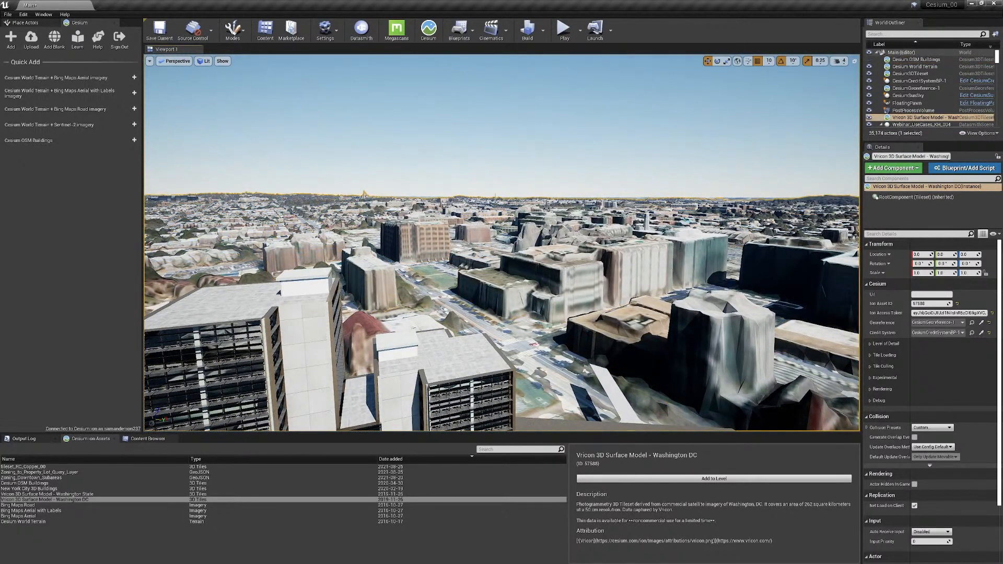
click(968, 254)
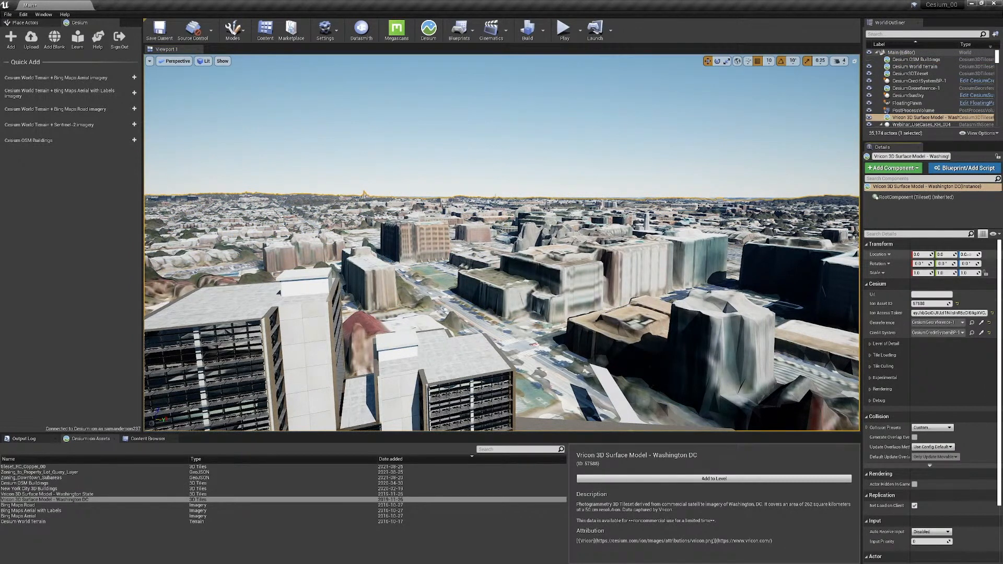
text(3)
key(Return)
drag(968, 254, 994, 255)
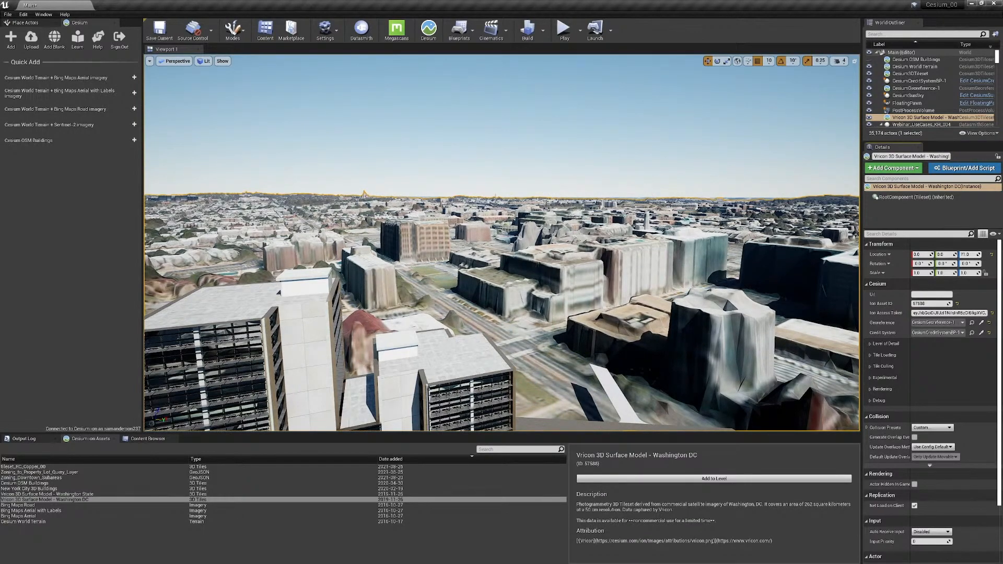
- Raise the viewport camera speed to 8 and examine the Washington DC surface model from the building and from high above the city
right_drag(512, 340, 554, 365)
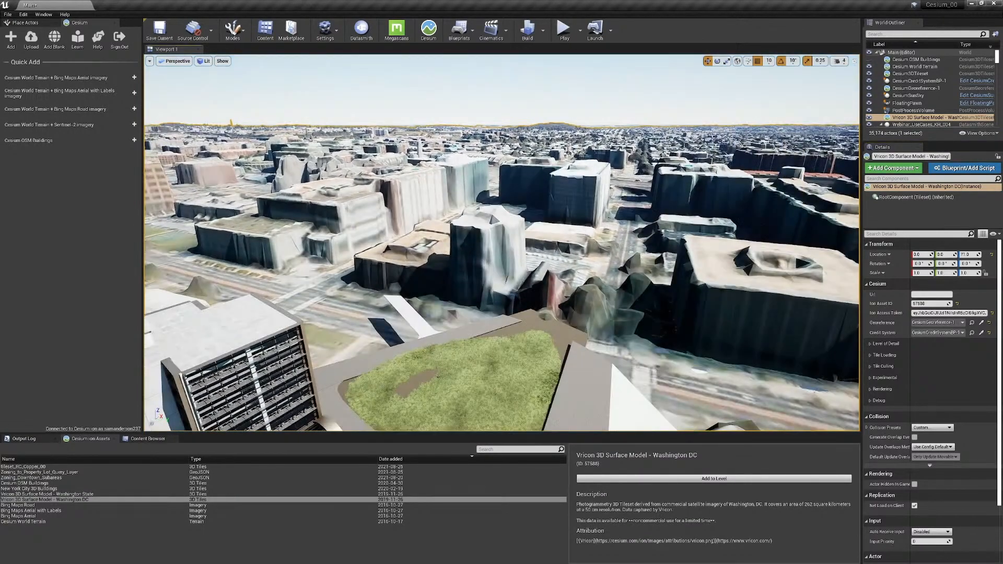
right_drag(512, 340, 459, 365)
click(512, 340)
click(512, 340)
right_drag(513, 340, 365, 311)
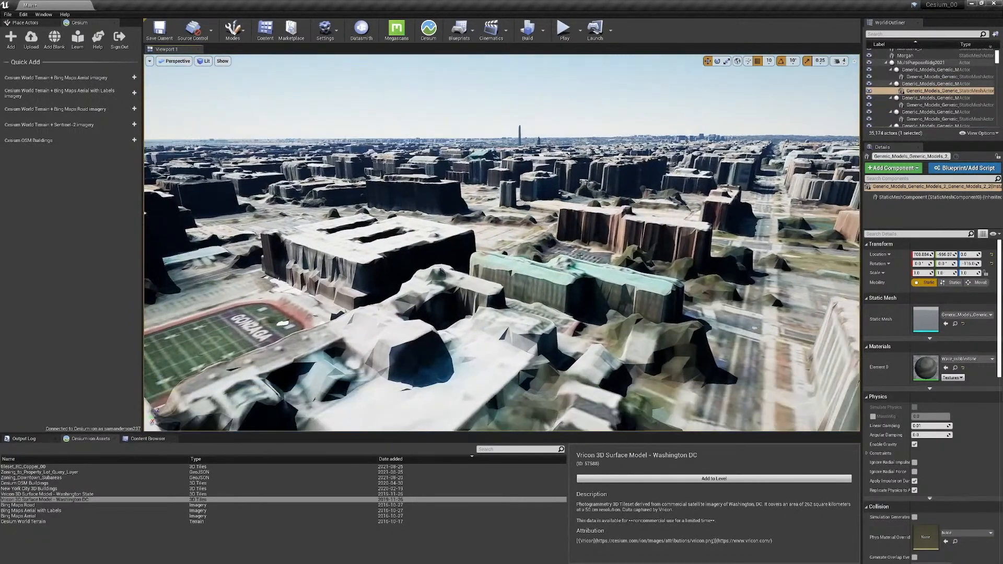
click(841, 61)
drag(862, 80, 895, 80)
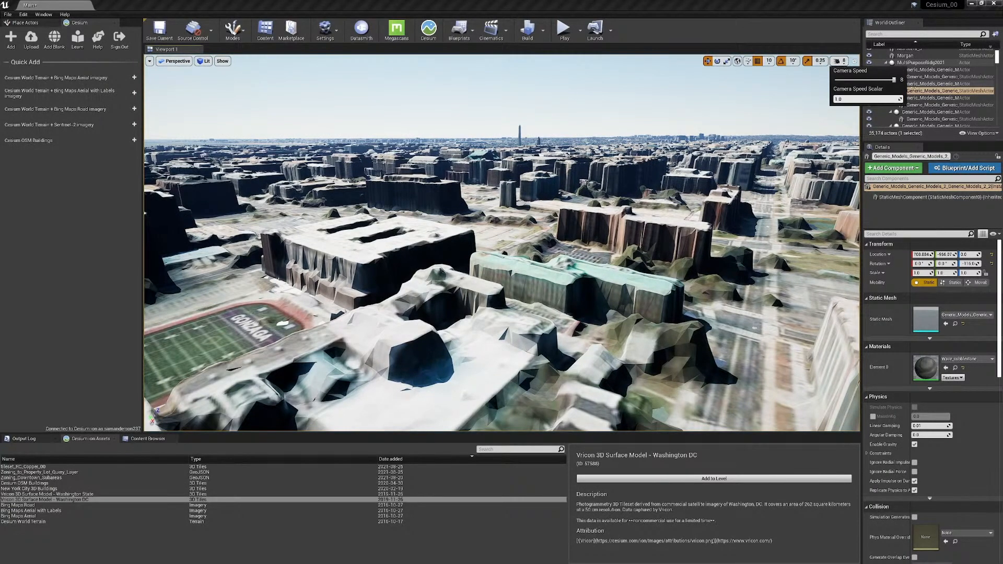
right_drag(590, 225, 582, 244)
key(s)
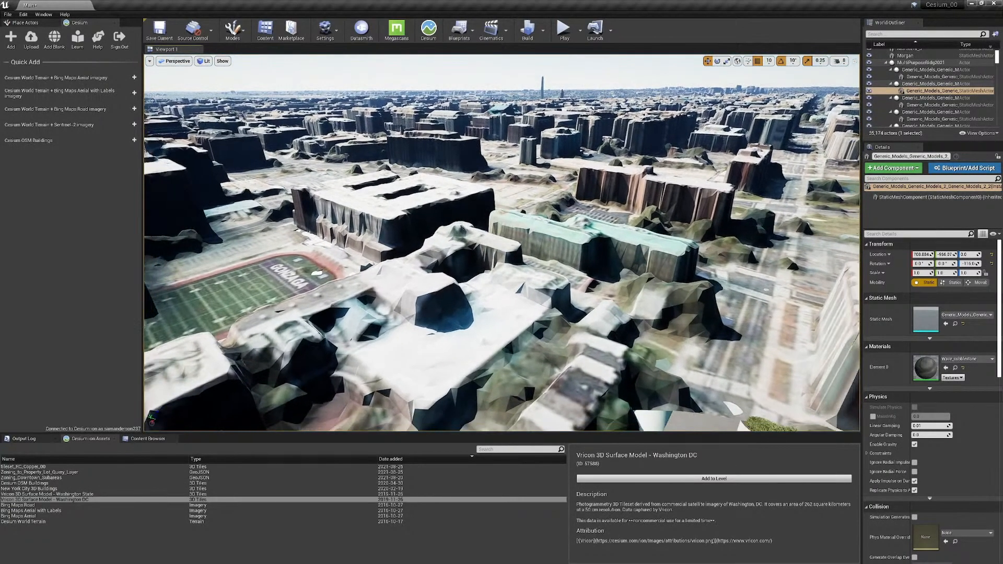
key(s)
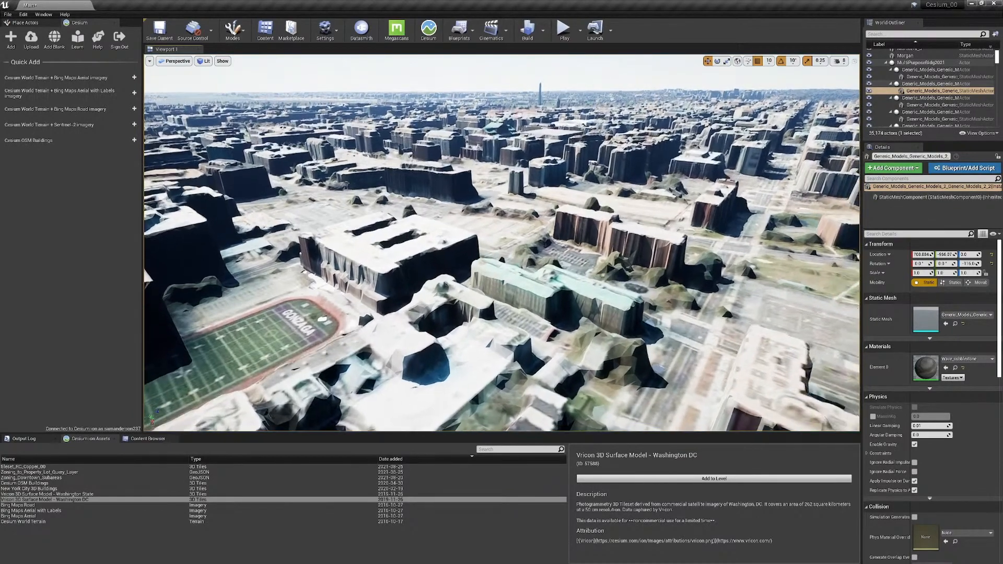
key(s)
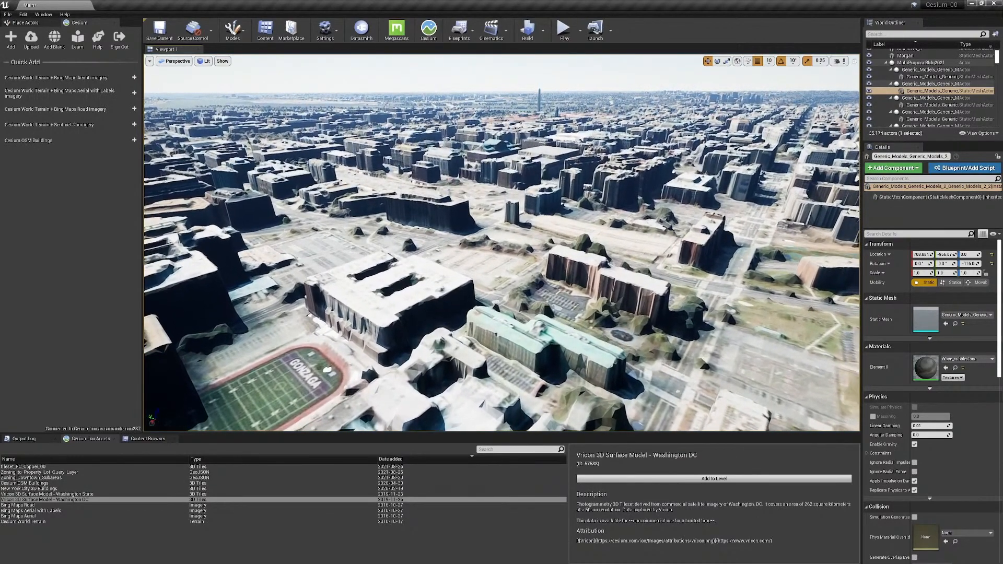
key(e)
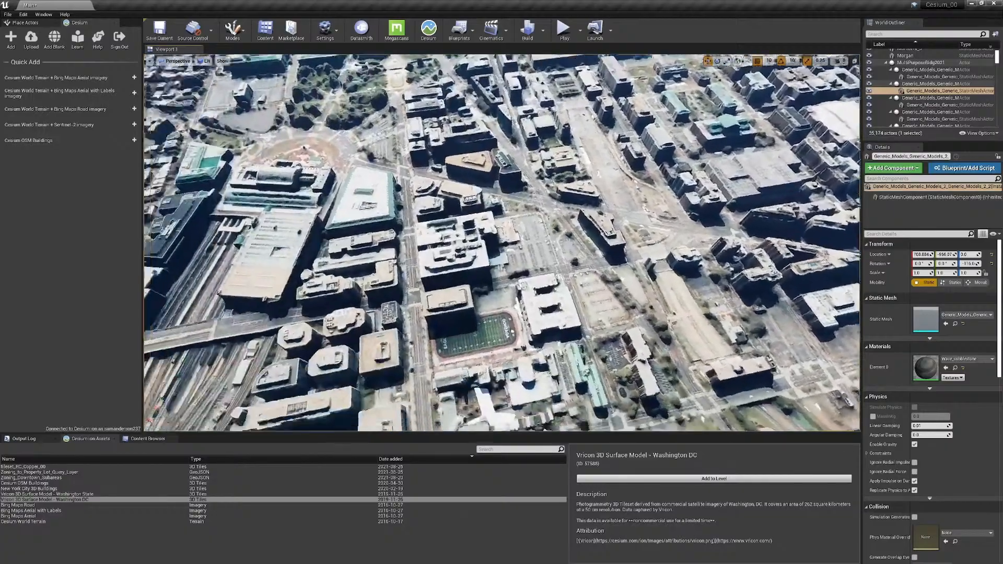
right_drag(501, 243, 297, 253)
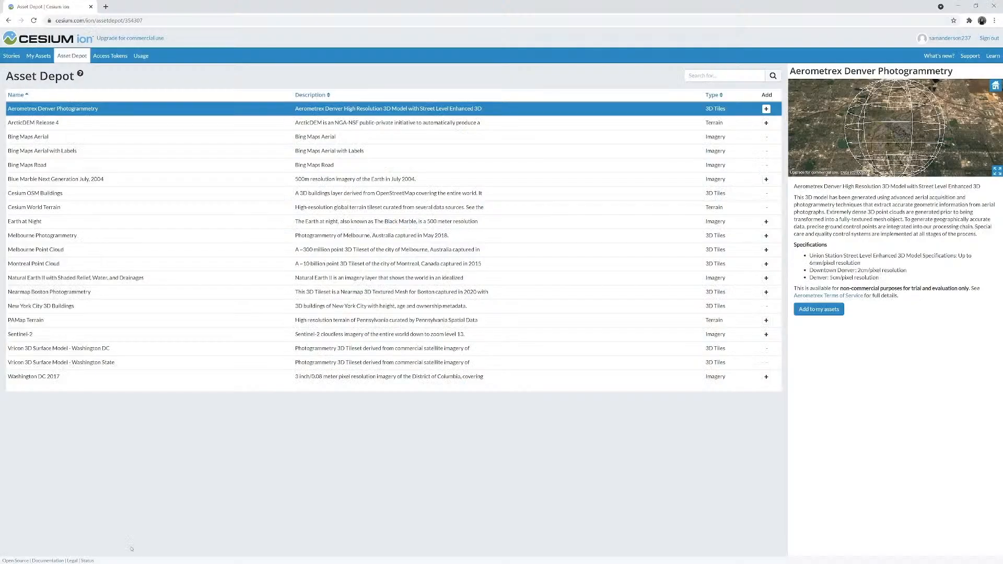
- View the My Assets list and the Add Data page on the Cesium ion website, and return to Unreal Editor
click(38, 59)
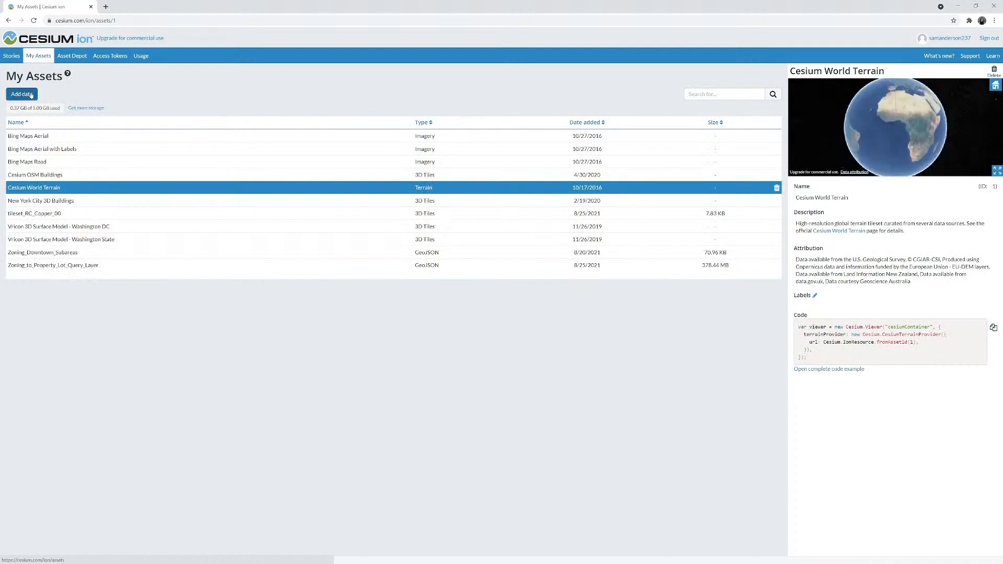
click(30, 95)
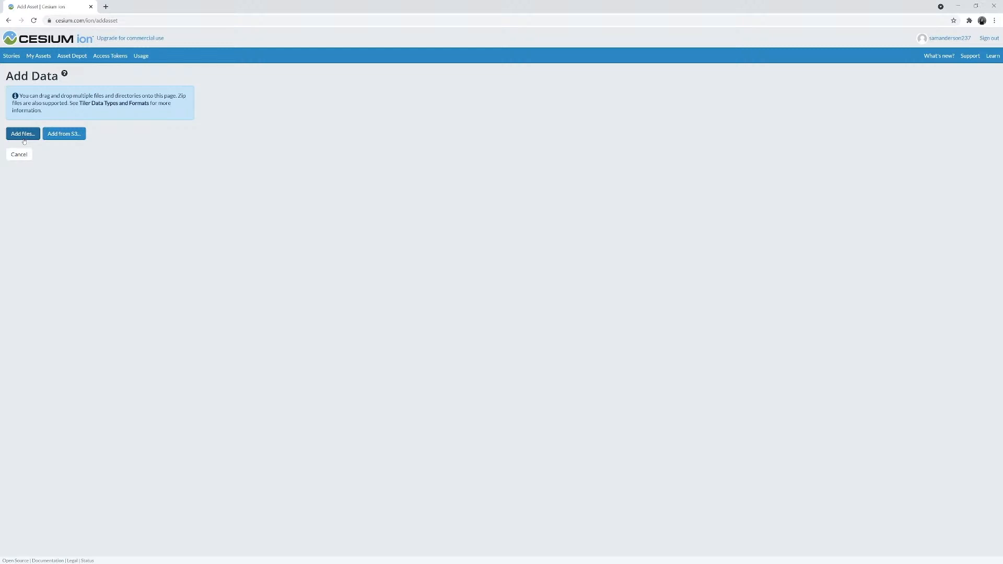
click(959, 7)
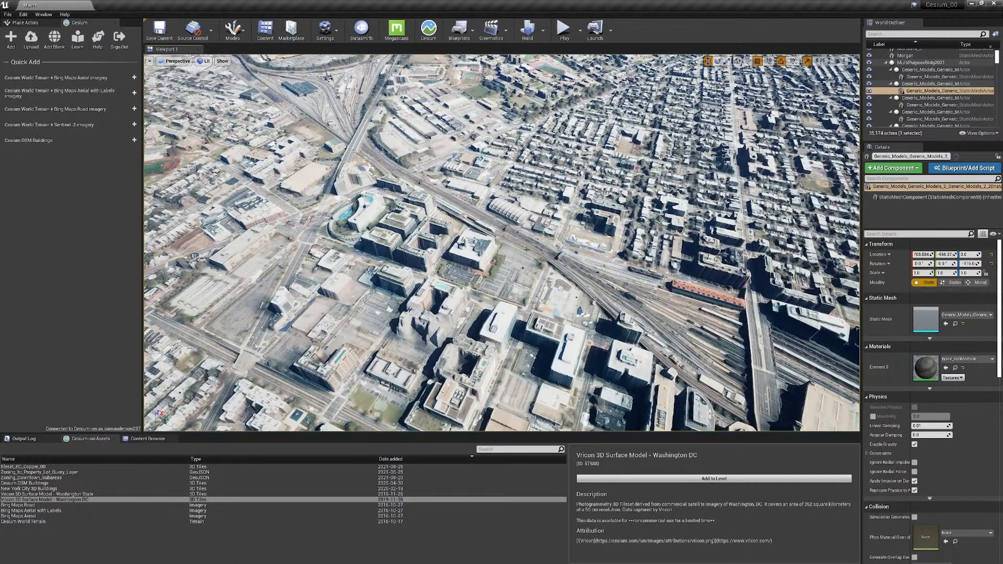
- Add a Cesium Georeference component to the selected Generic_Models static mesh actor
click(923, 92)
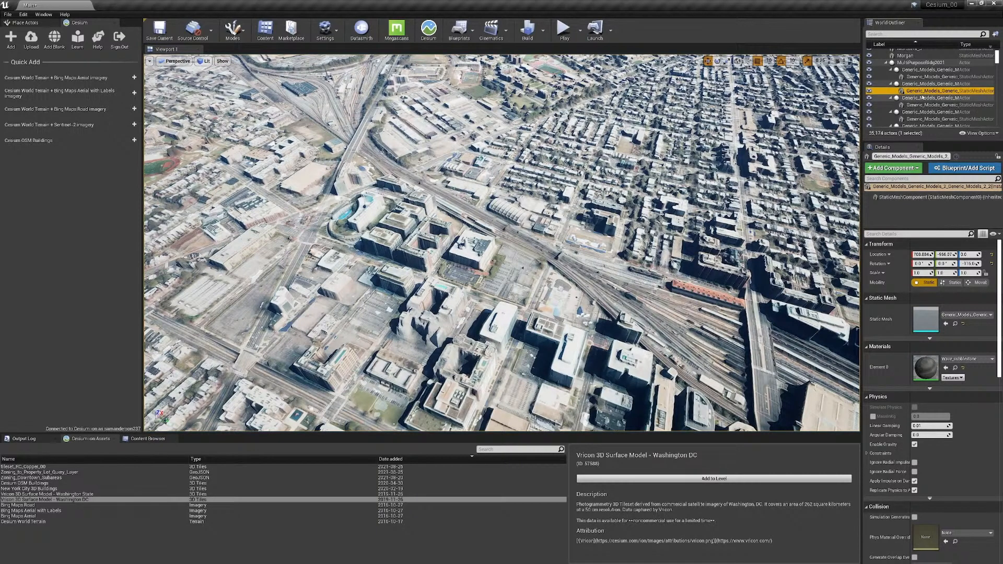
click(913, 168)
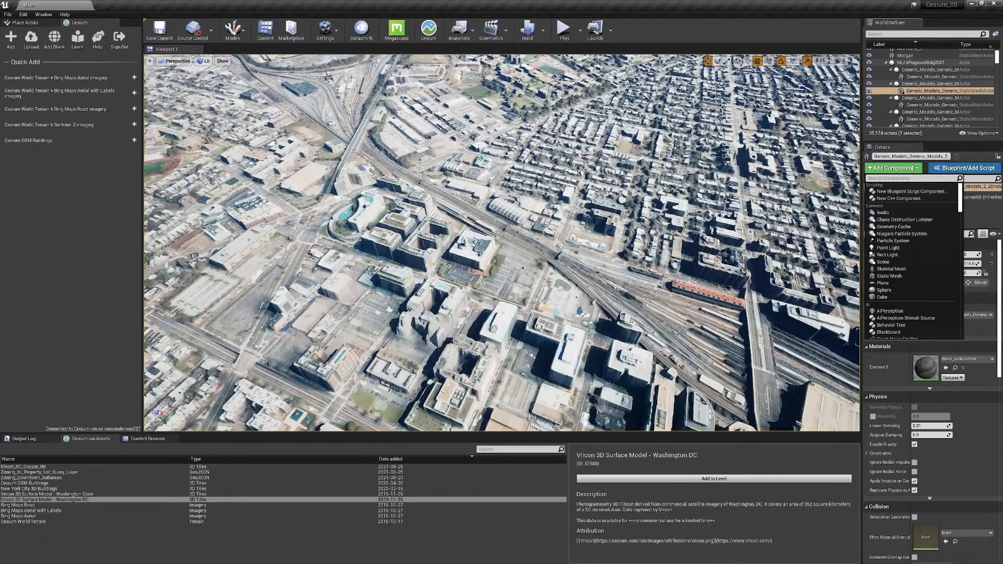
scroll(896, 245, down, 6)
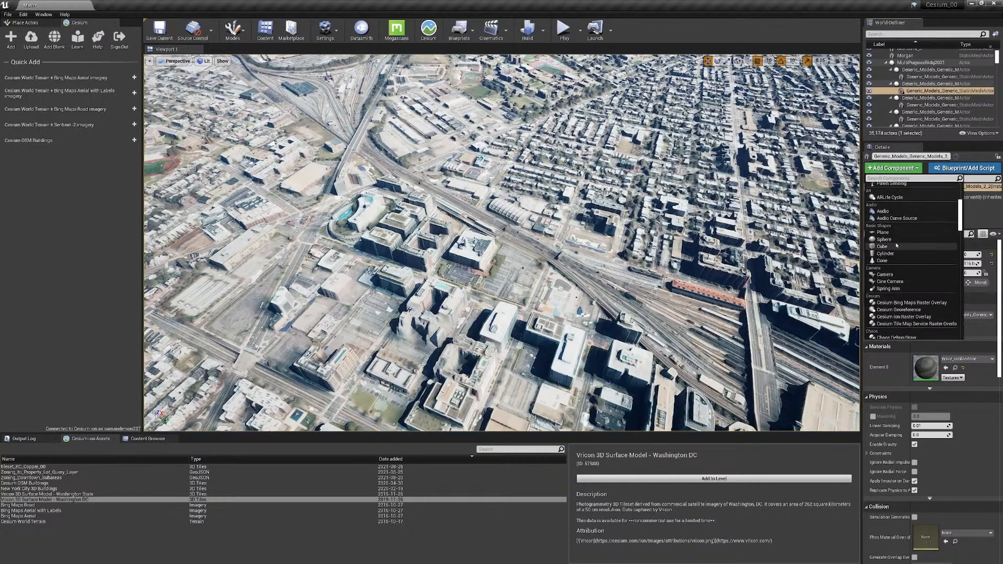
scroll(896, 246, down, 2)
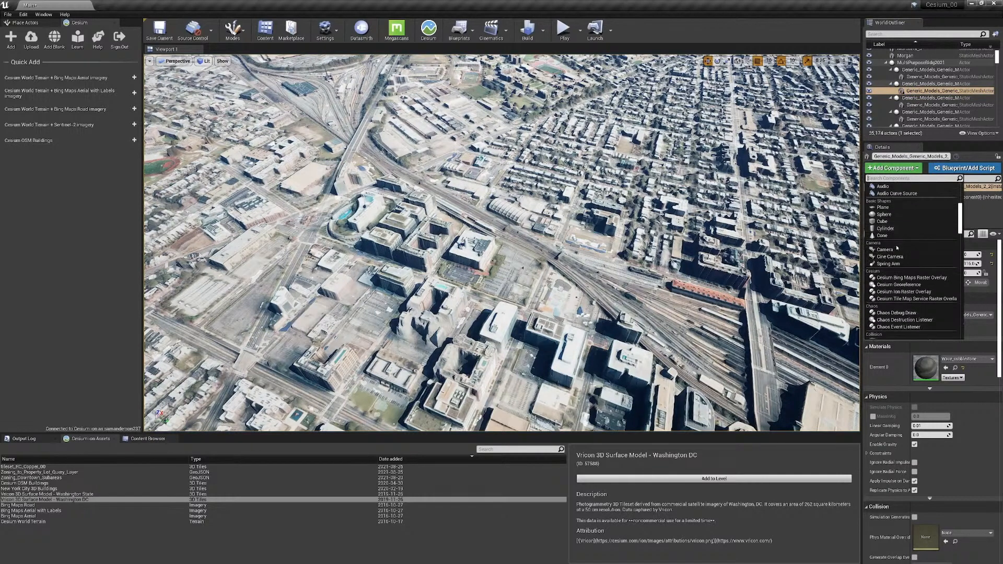
click(894, 284)
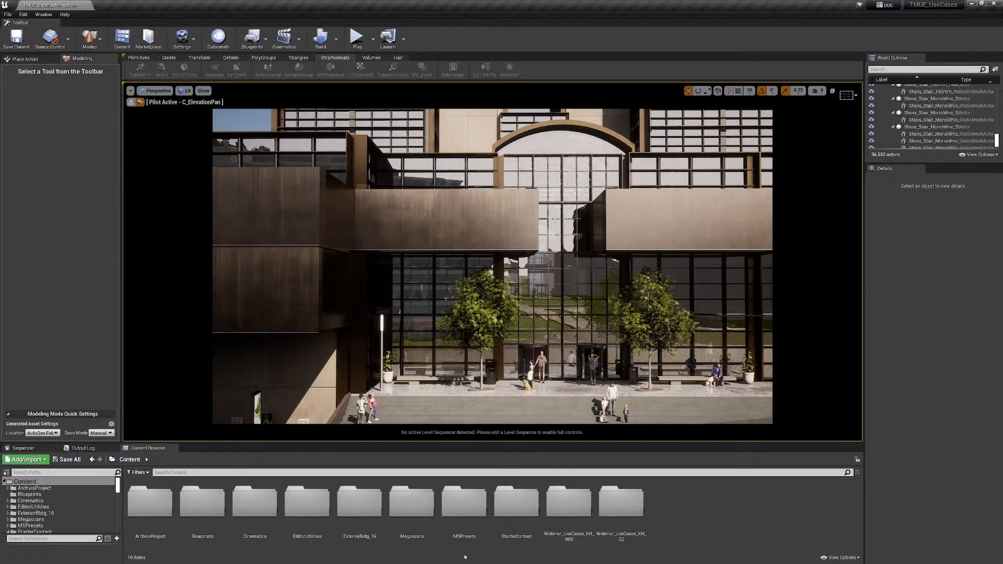
- In the TMUE_UseCases project, run the Designer_Shortcuts editor utility widget from the EditorUtilities folder
double_click(312, 504)
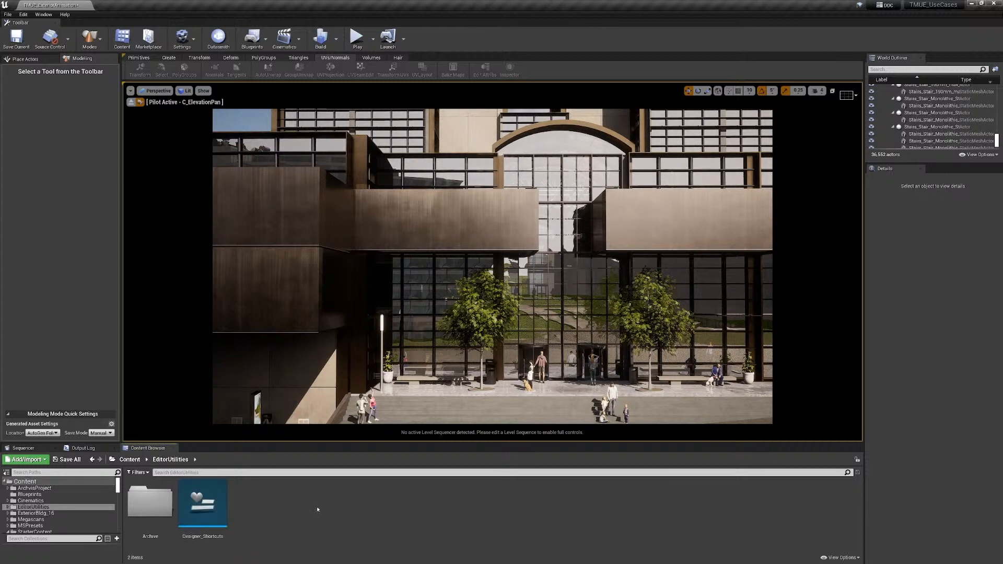
click(206, 500)
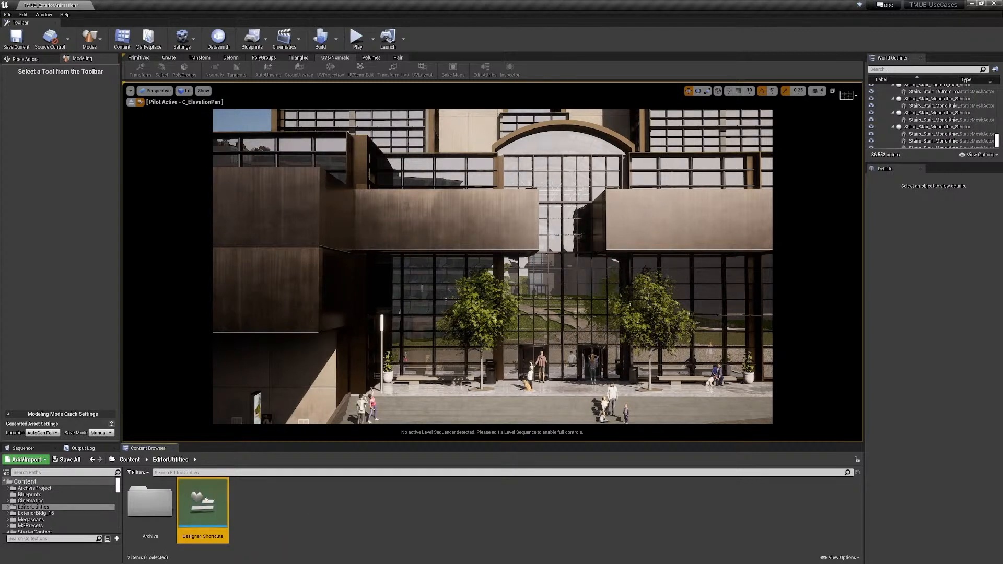
right_click(206, 500)
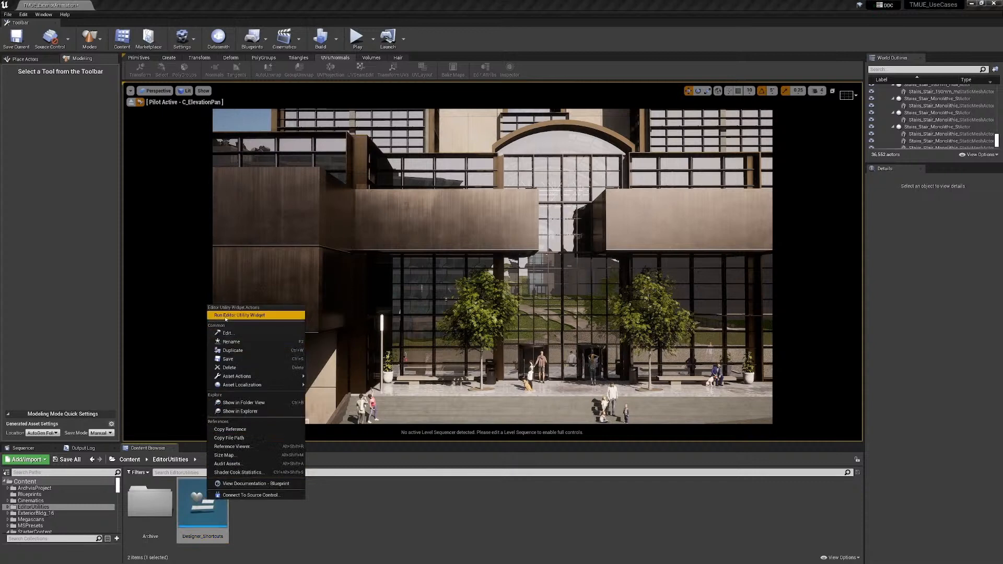
click(225, 316)
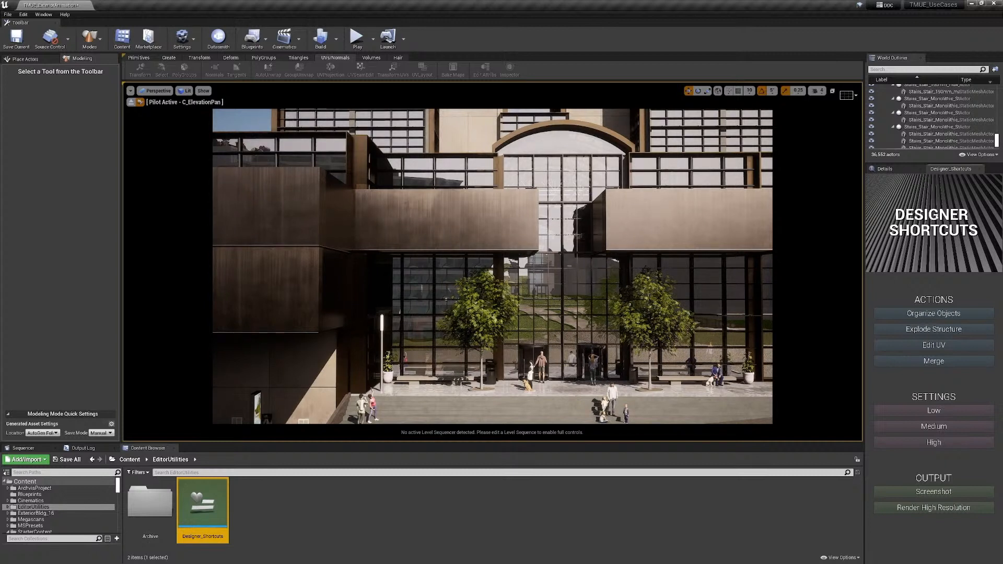
- Apply the Low settings preset with the Designer Shortcuts widget, and switch the scene back to the High preset
click(934, 330)
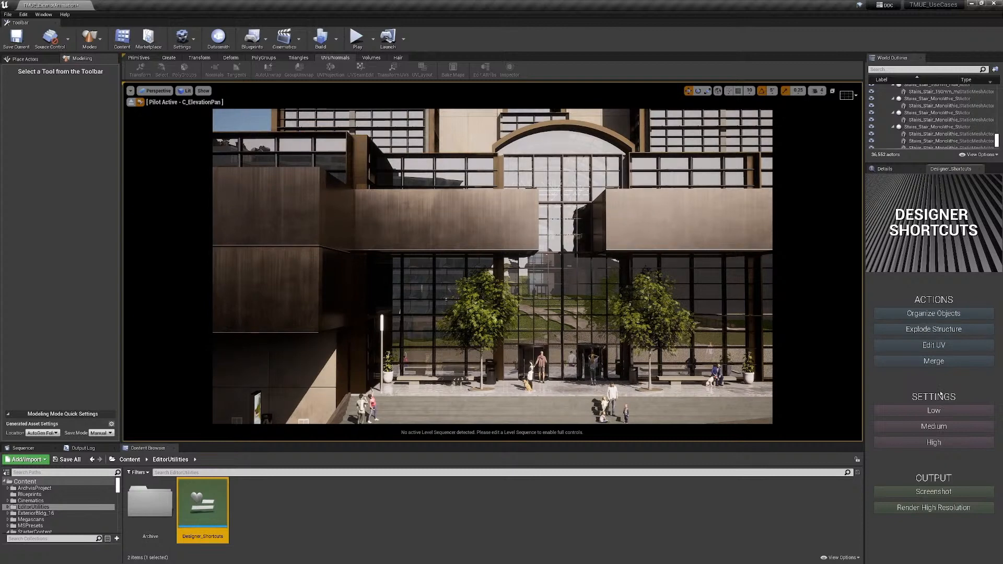
click(938, 411)
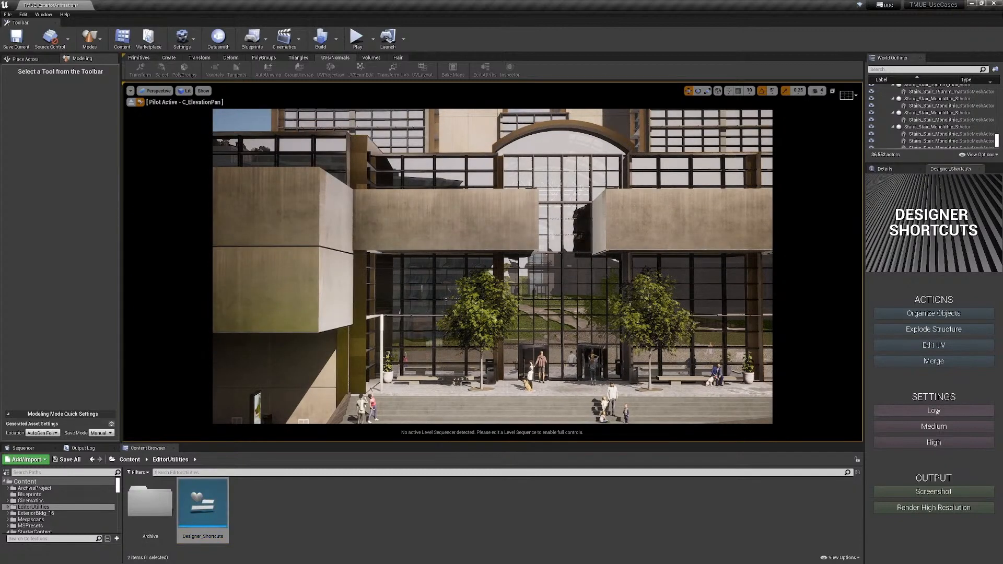
click(928, 442)
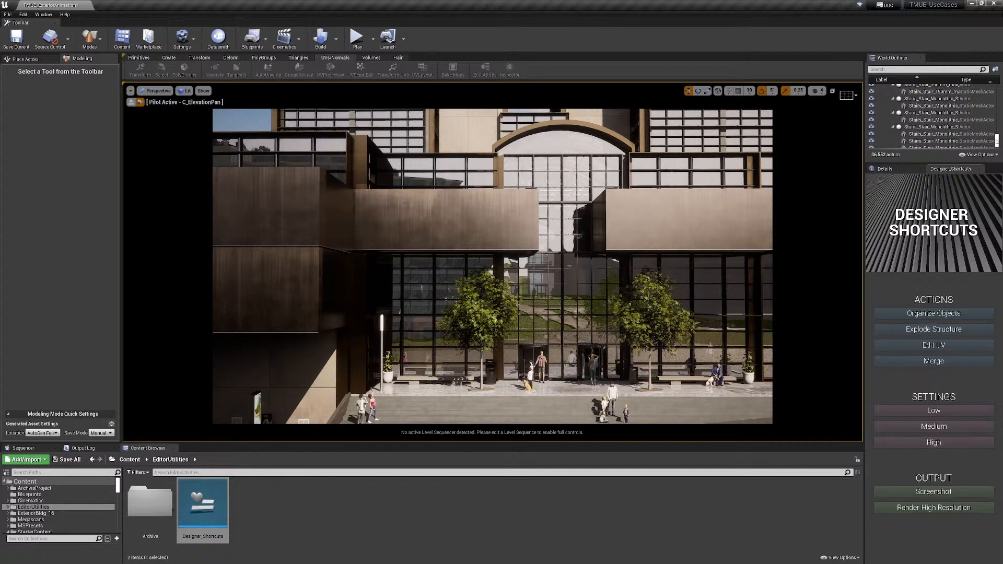
- Find the PostProcessVolume in the World Outliner by searching for "post process", and show its details
drag(995, 139, 994, 106)
click(918, 70)
text(proce)
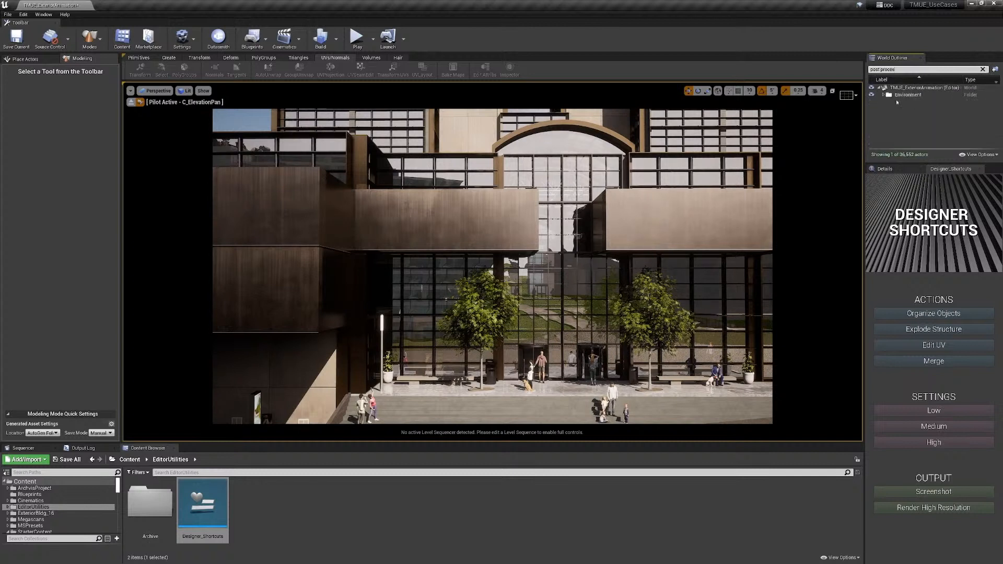
text(s)
click(914, 102)
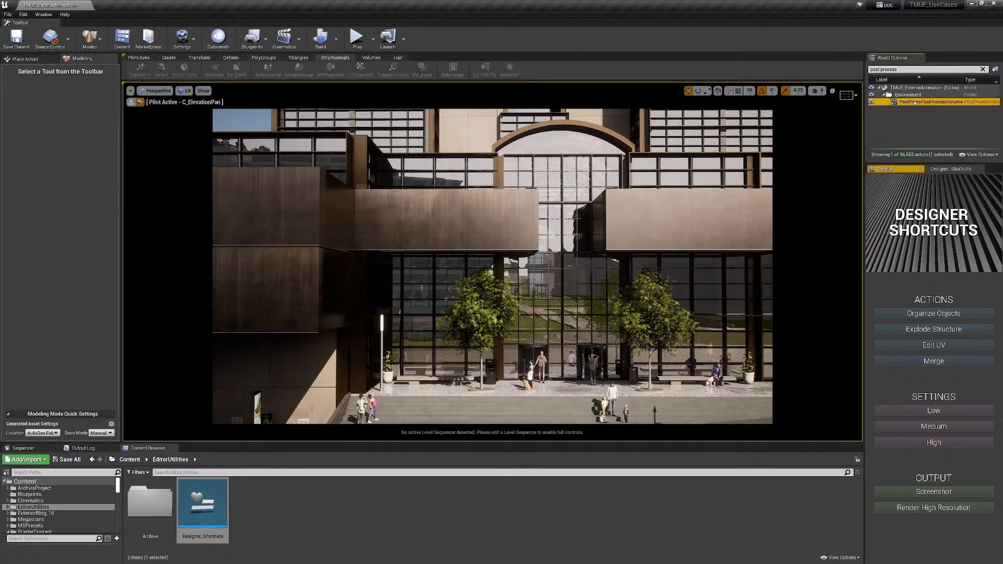
click(896, 170)
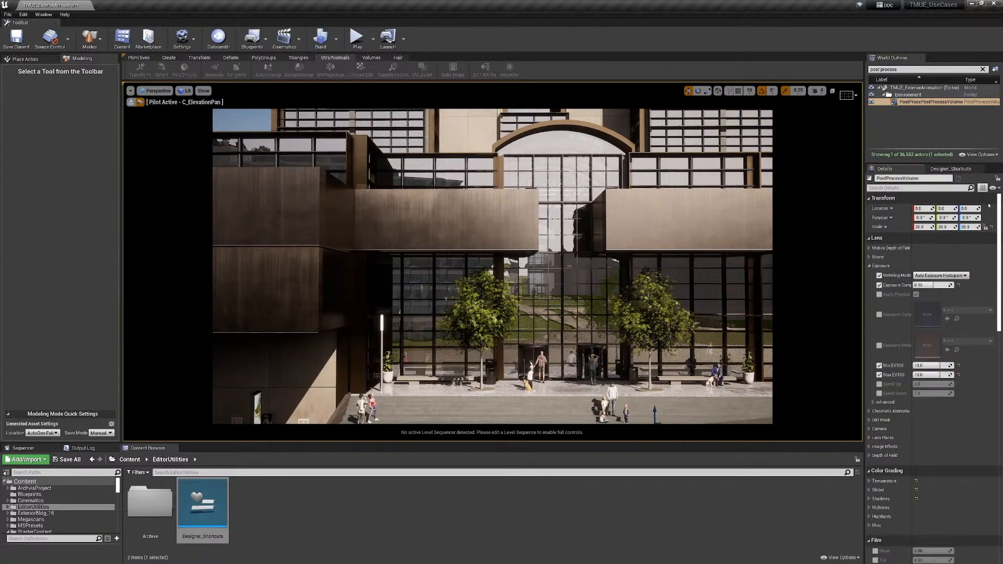
- Examine the Max Roughness setting under the PostProcessVolume's Ray Tracing Reflections, with the Ray Tracing Translucency group collapsed
drag(998, 209, 1000, 396)
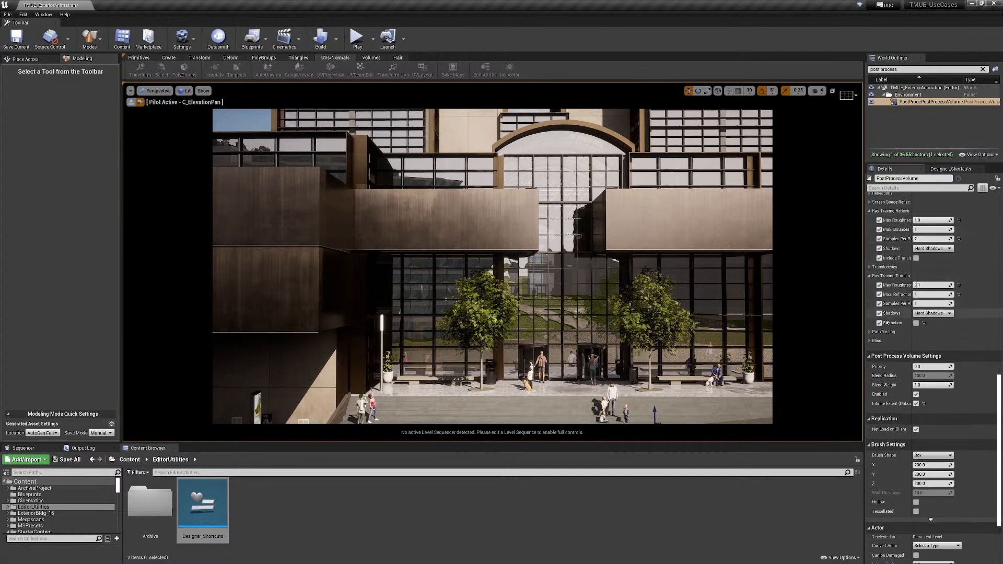
click(870, 276)
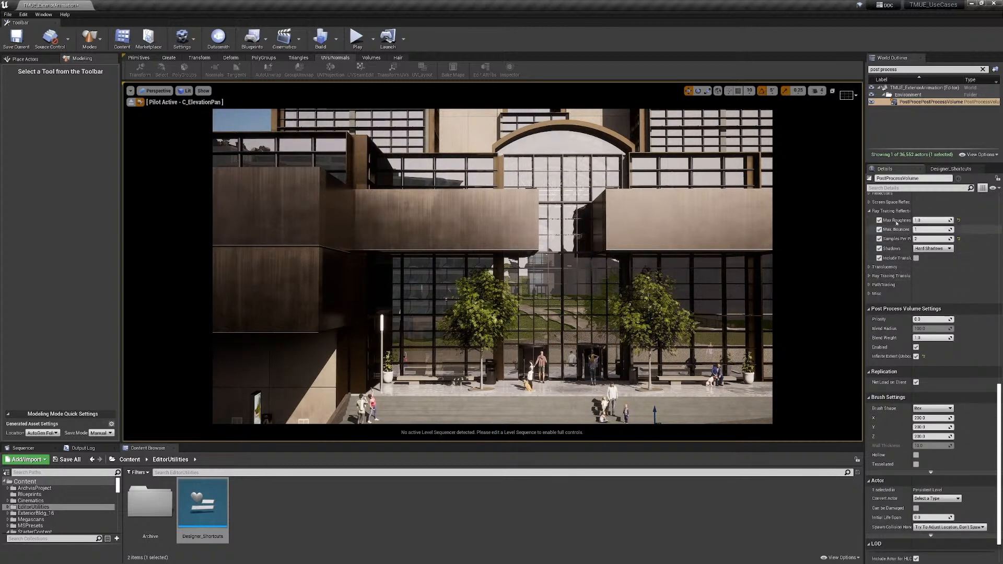
click(918, 220)
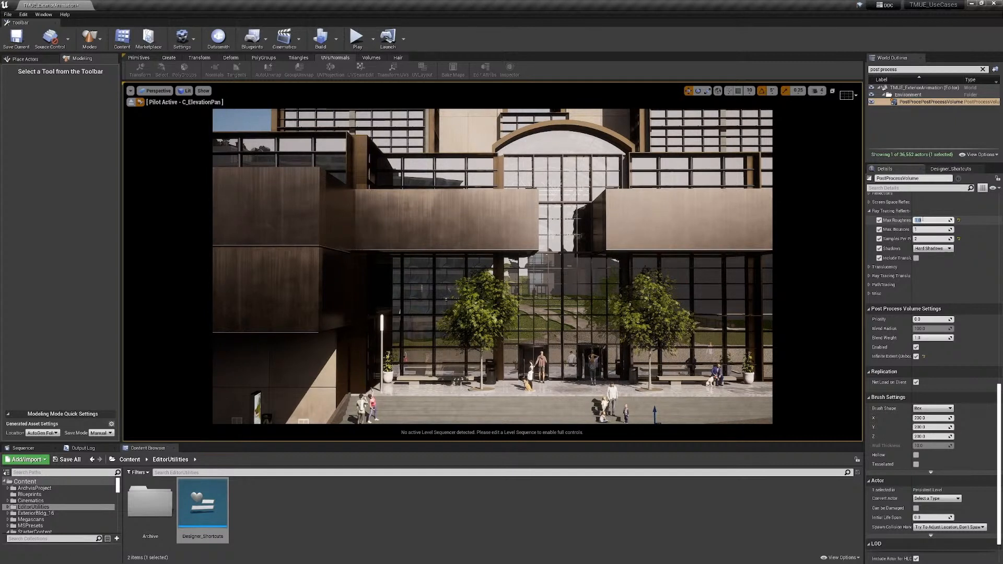
- In the Output Log, run the console command r.RayTracing.Reflections.MaxRoughness with a value of .5
click(44, 15)
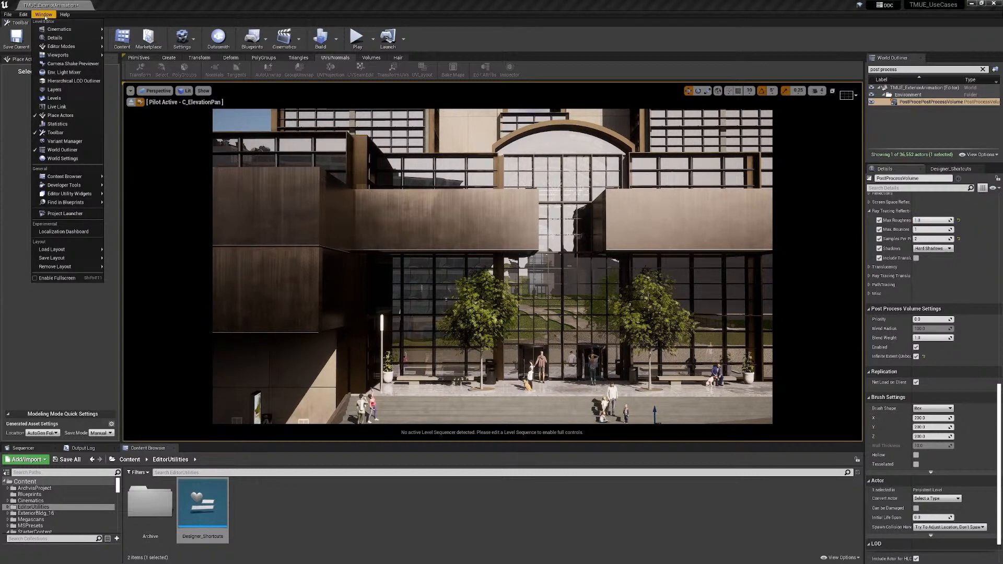
mouse_move(73, 188)
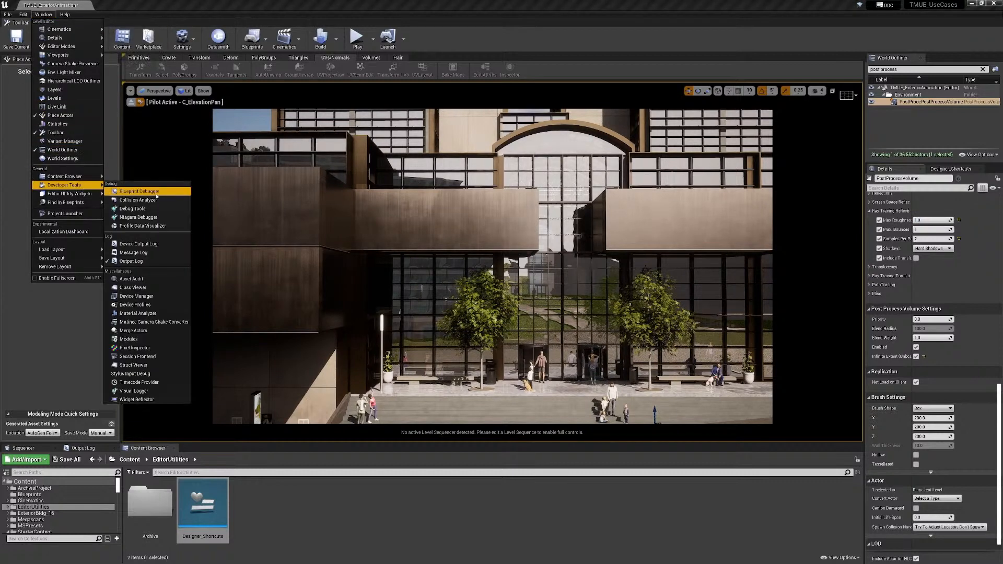
click(142, 261)
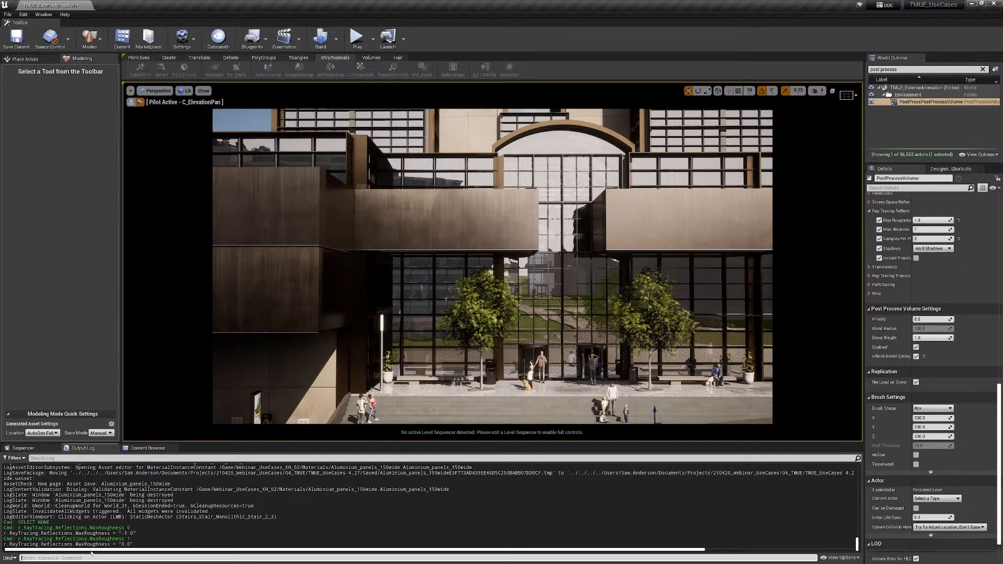
text(r.ra)
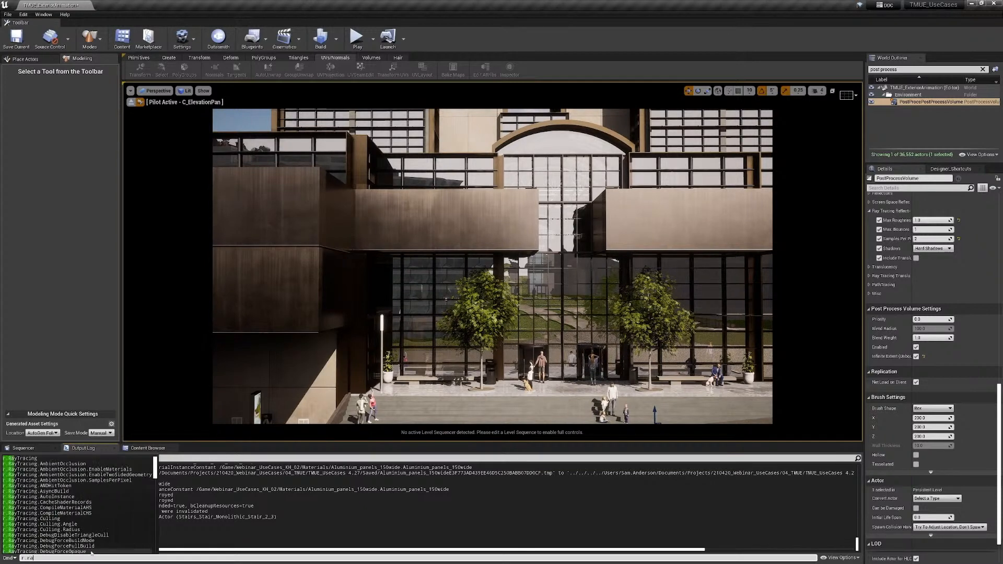
text(ytracing)
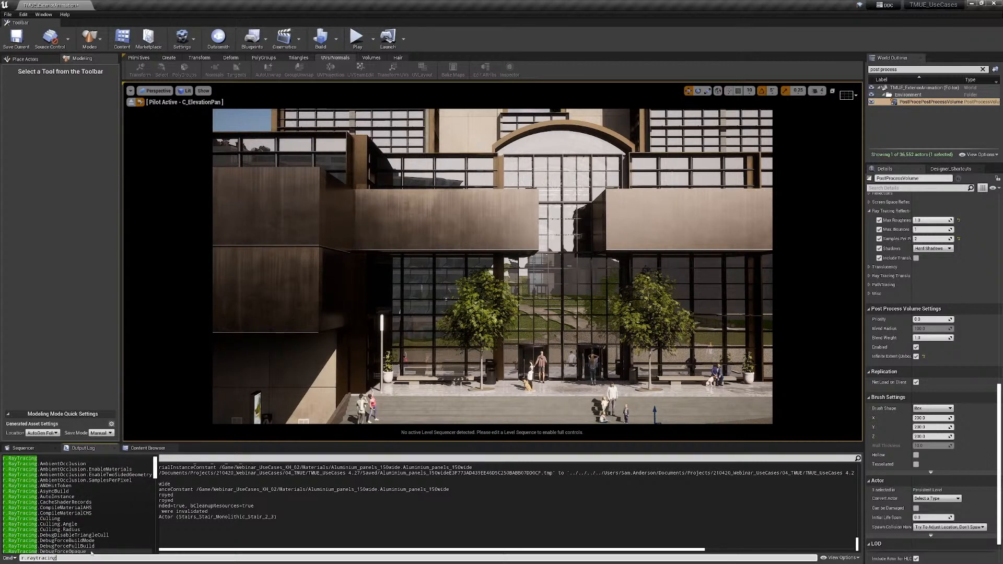
scroll(91, 553, down, 1)
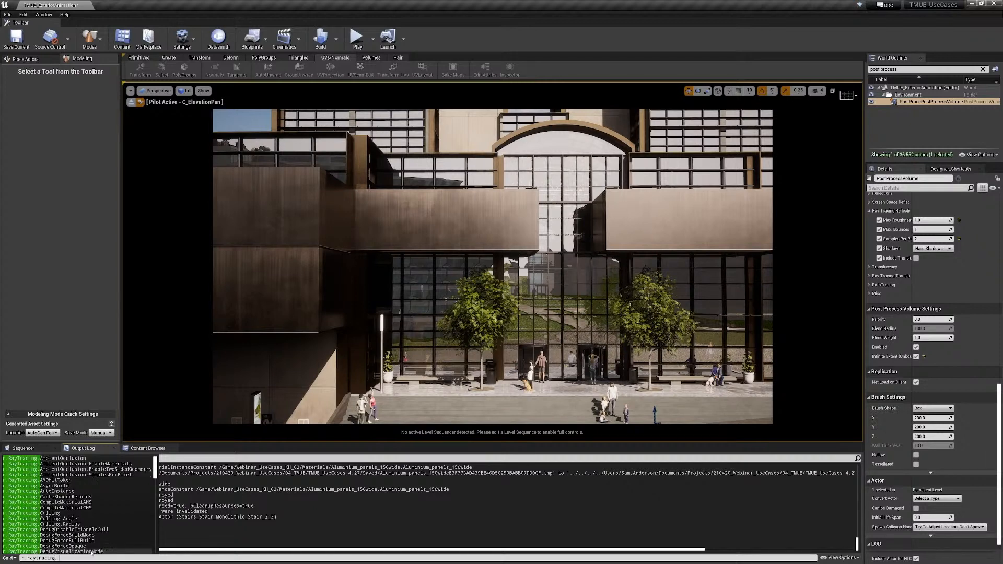
text(.reflect)
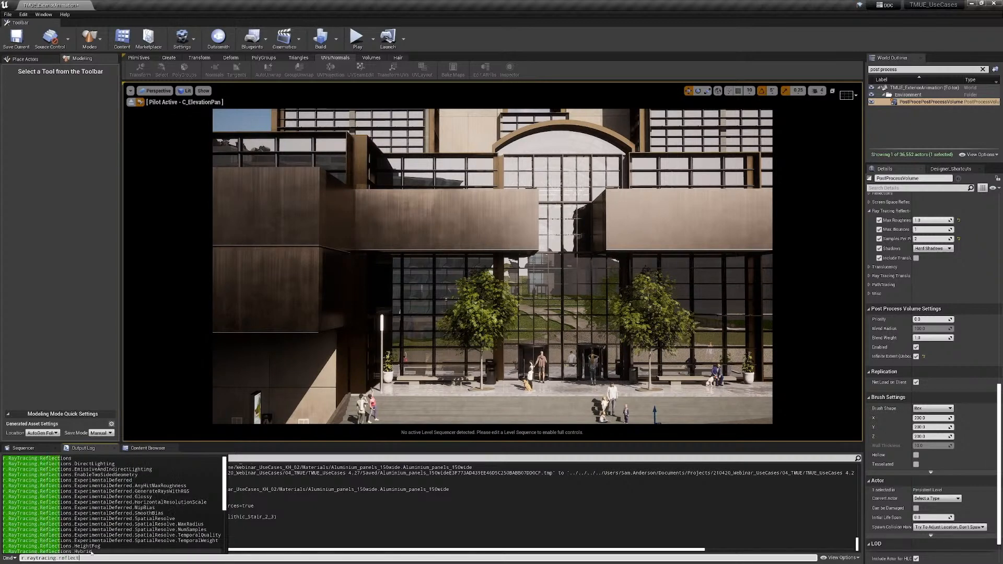
text(ions.max)
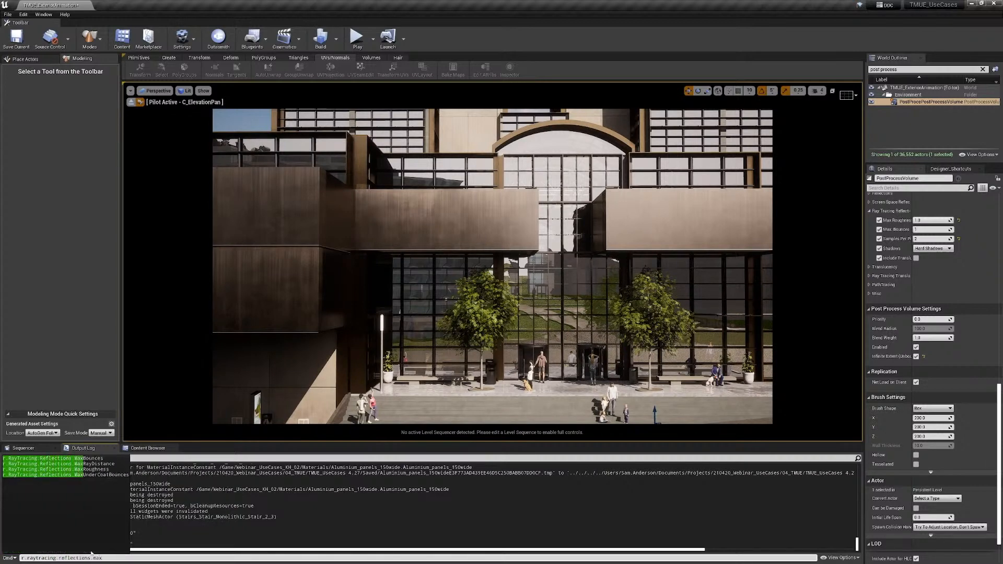
click(96, 469)
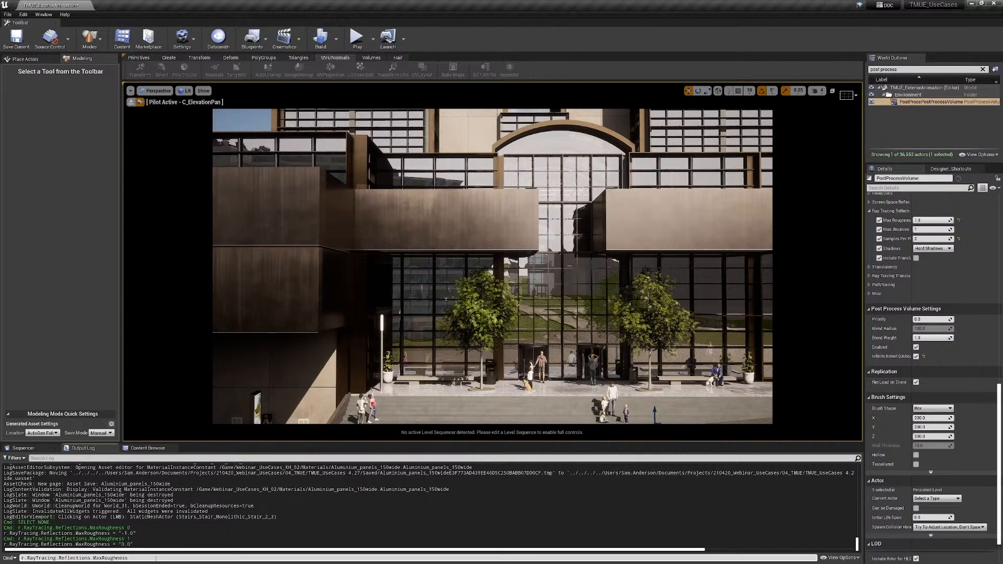
text(0)
key(Return)
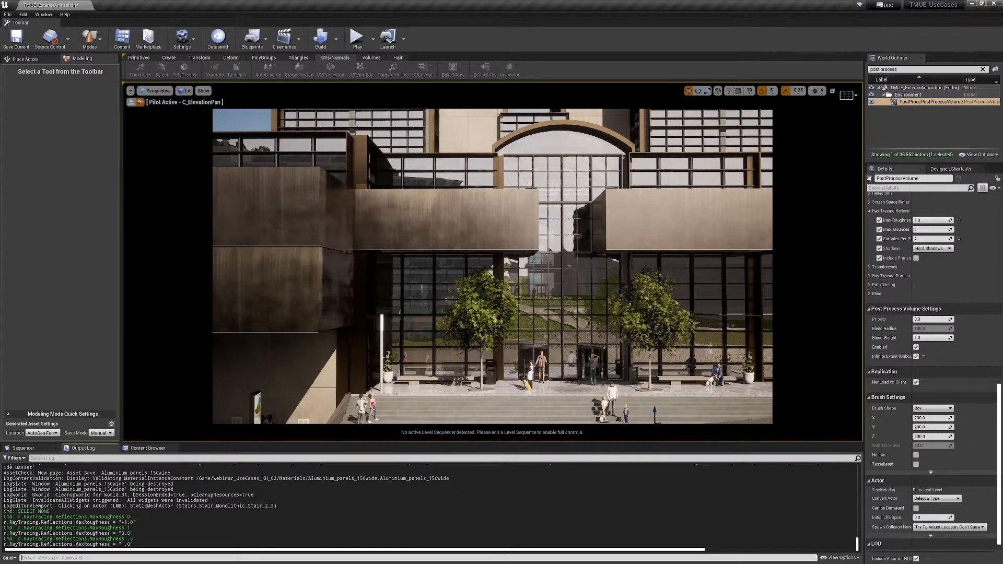
- Create an Editor Utility Widget named Workflows in the EditorUtilities content folder
click(149, 448)
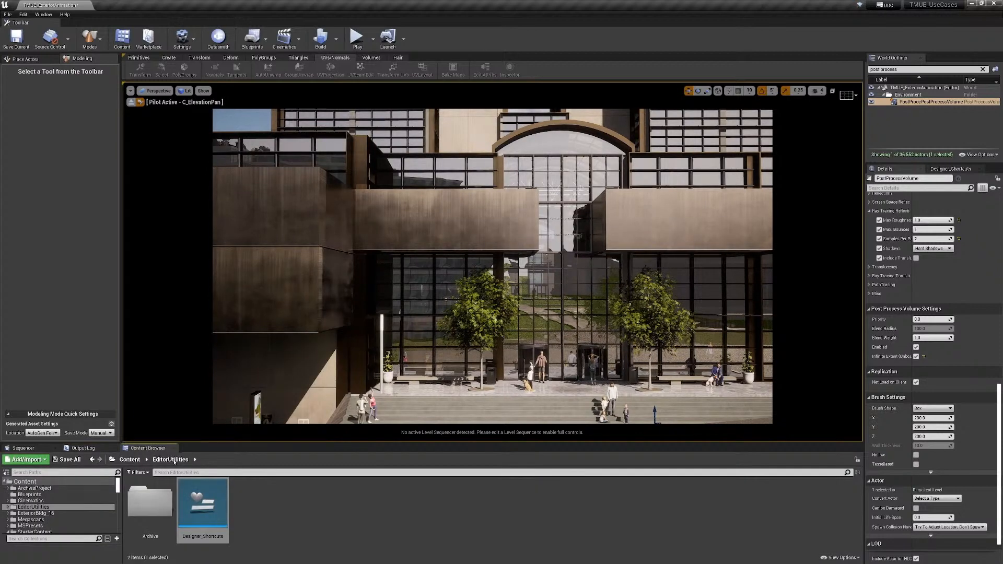
right_click(275, 498)
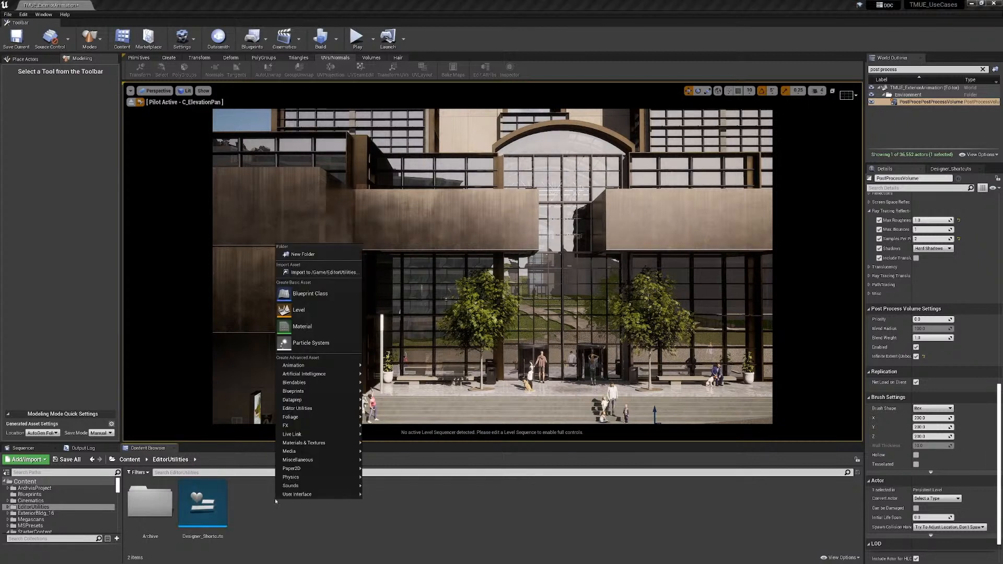
mouse_move(302, 411)
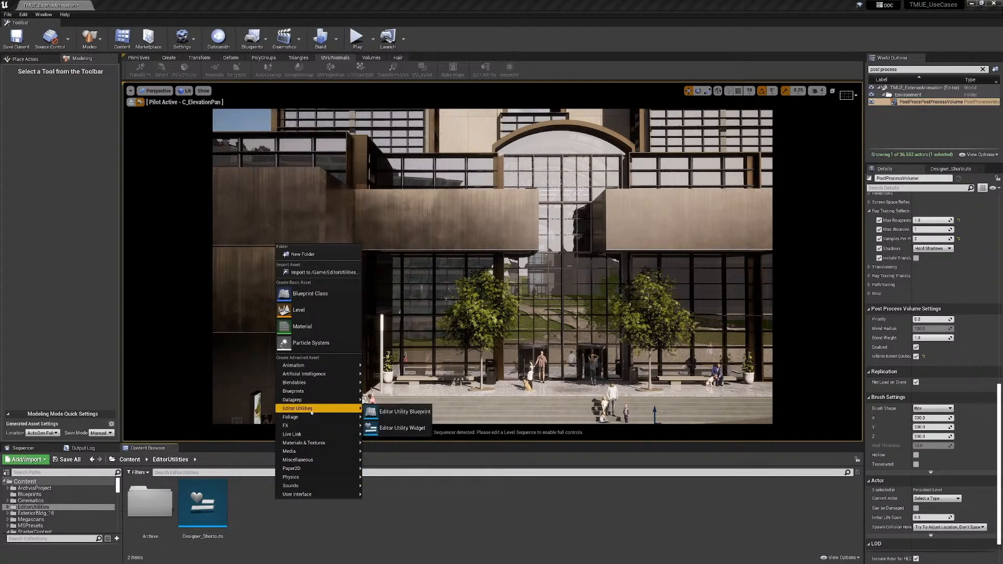
click(399, 428)
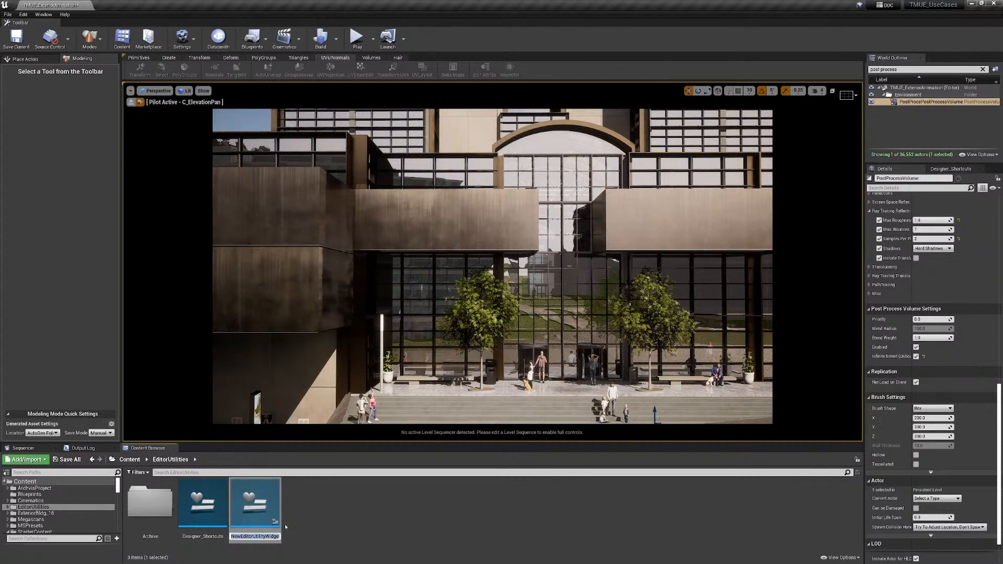
text(Workflows)
key(Return)
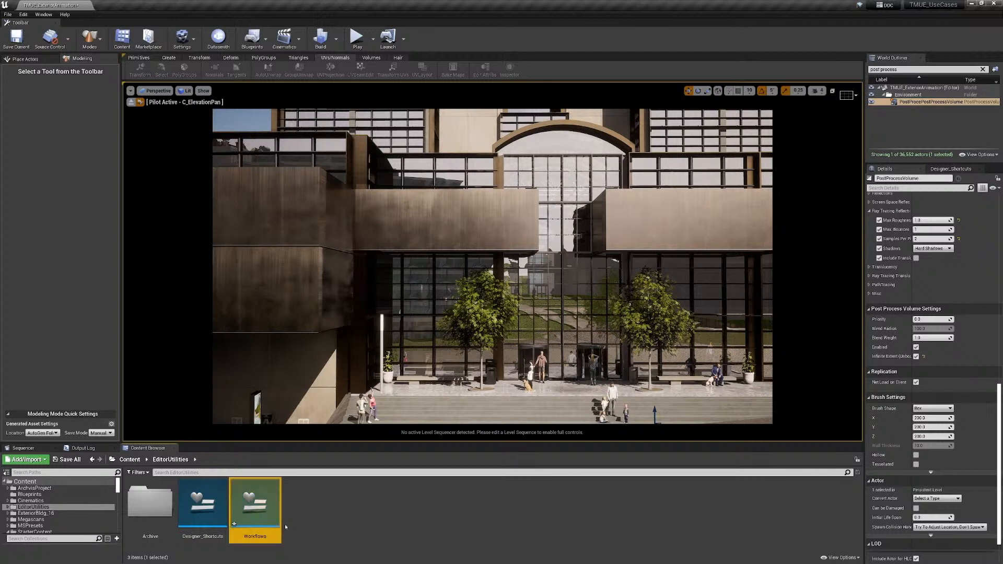
- Open the Workflows widget for editing and replace its default Canvas Panel with a Vertical Box as the root
double_click(262, 511)
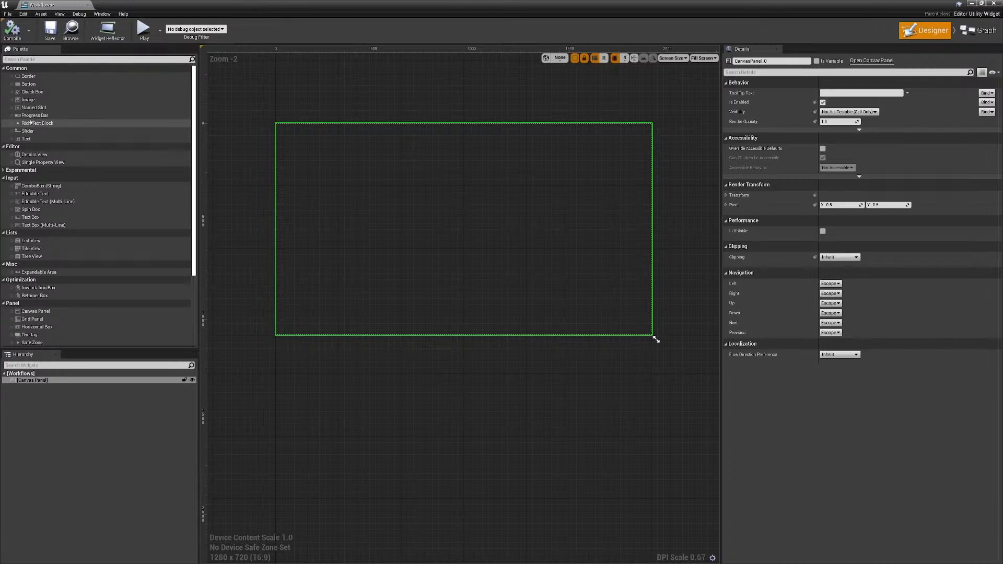
scroll(51, 145, down, 3)
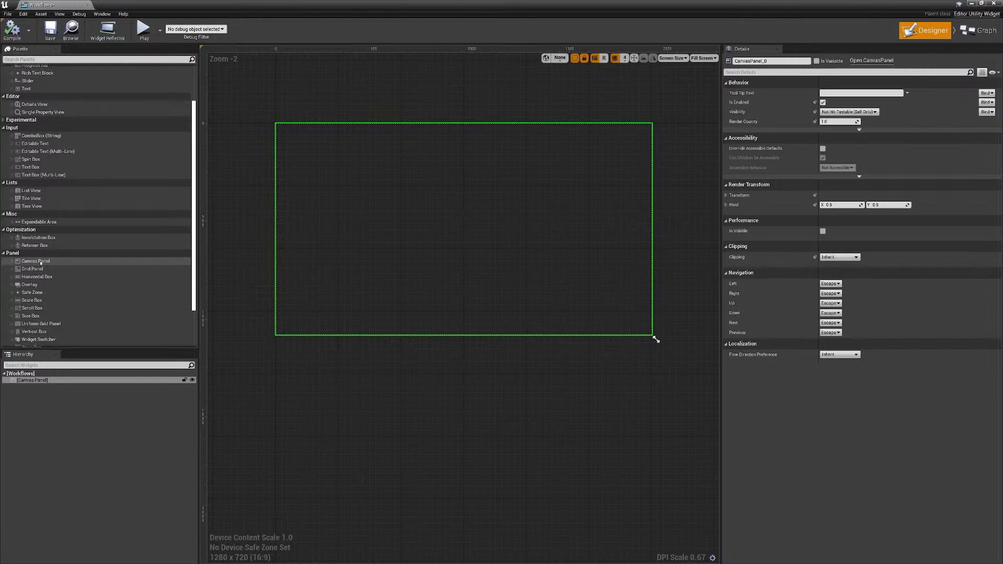
right_click(49, 381)
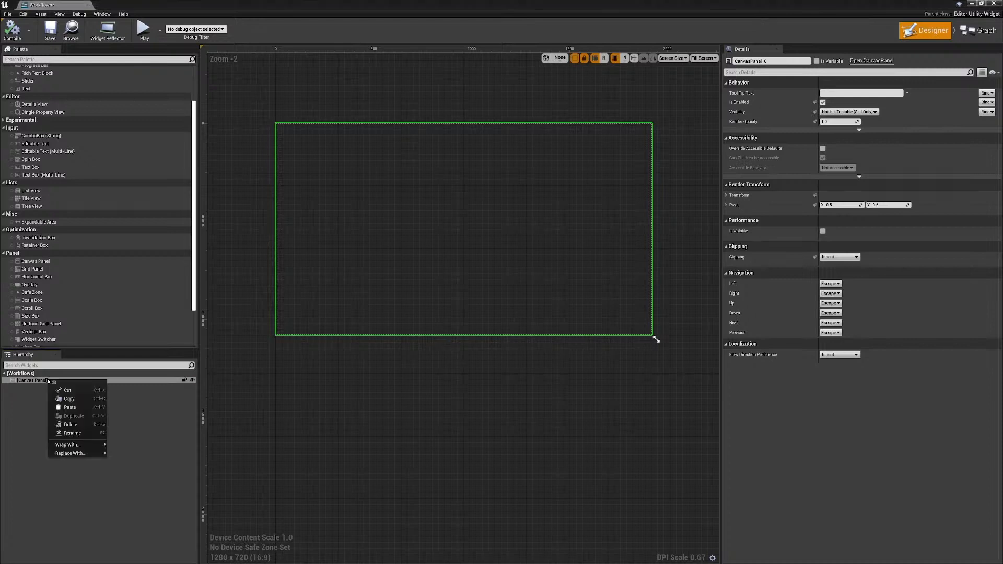
click(70, 425)
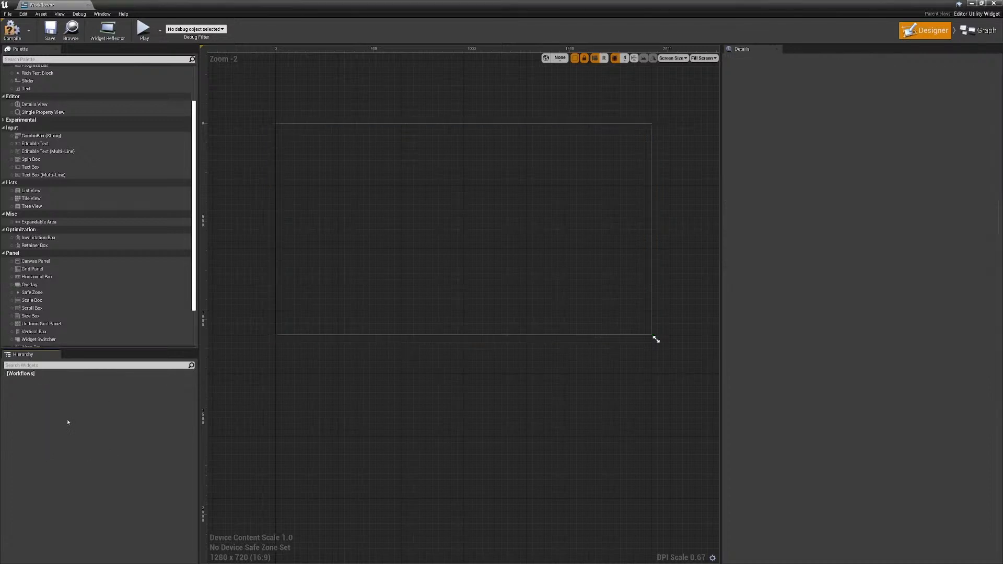
scroll(36, 308, down, 2)
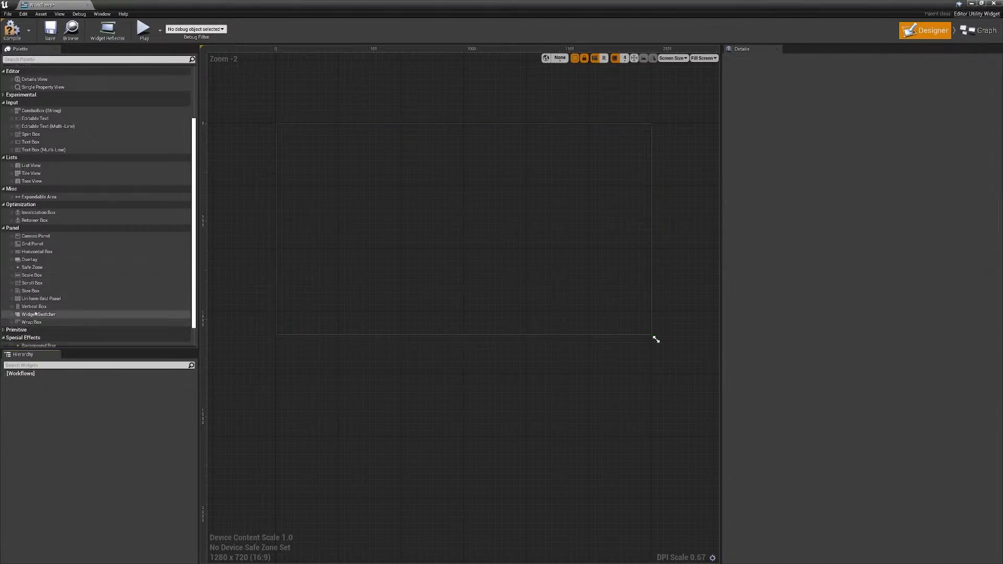
drag(34, 306, 21, 374)
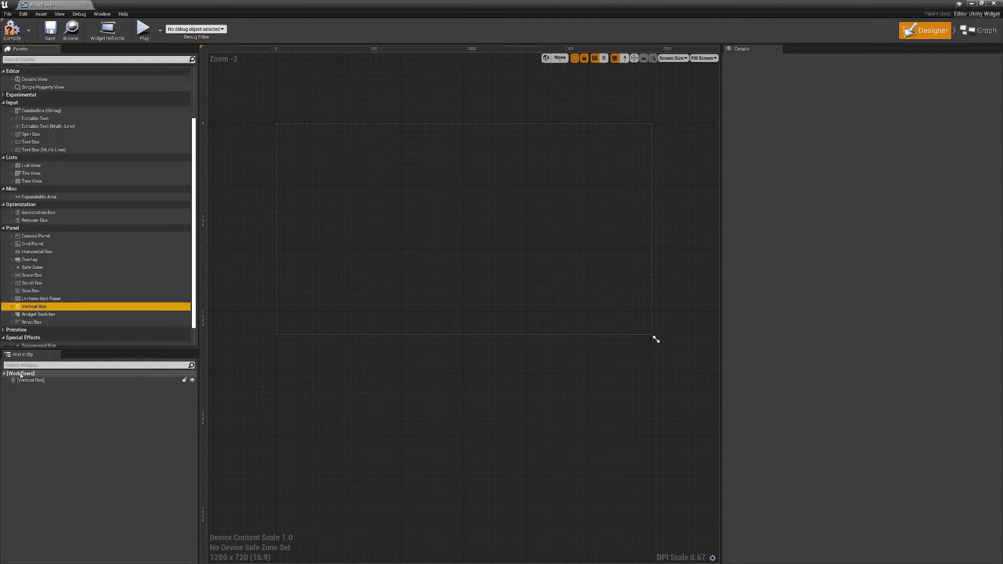
click(24, 380)
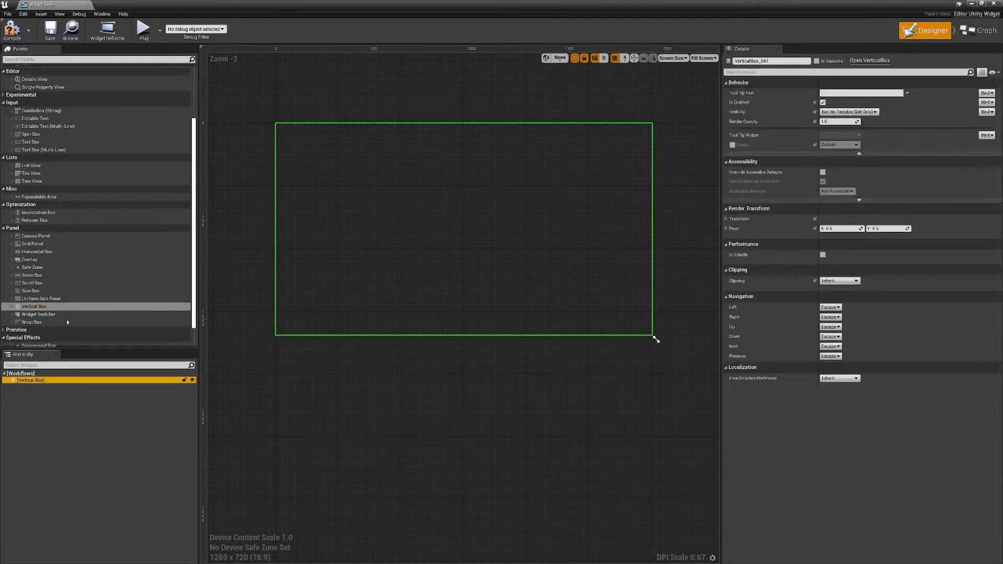
- Add a Button and a Text widget to the Vertical Box, and nest the text inside the button
scroll(131, 197, up, 6)
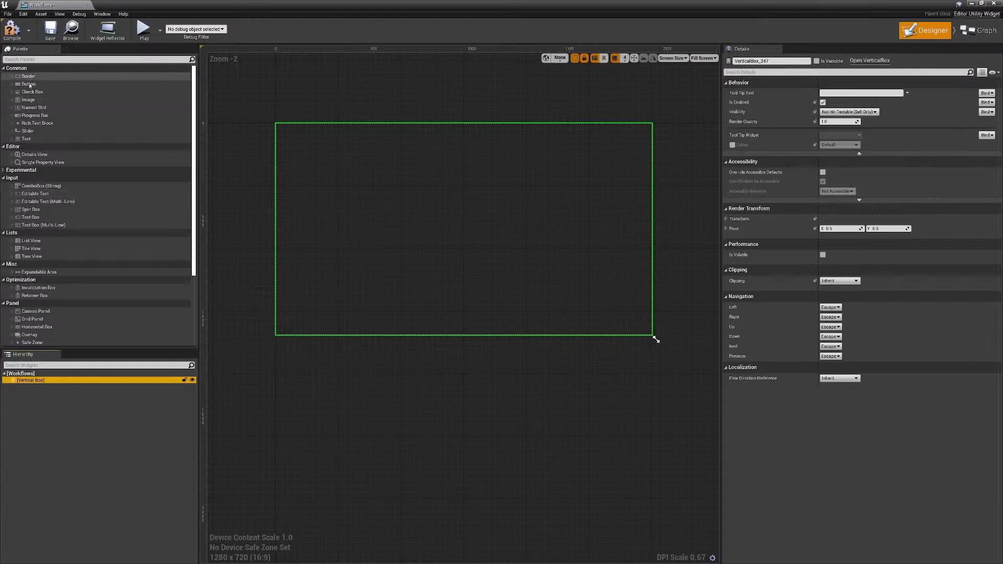
drag(78, 84, 372, 177)
drag(27, 139, 420, 166)
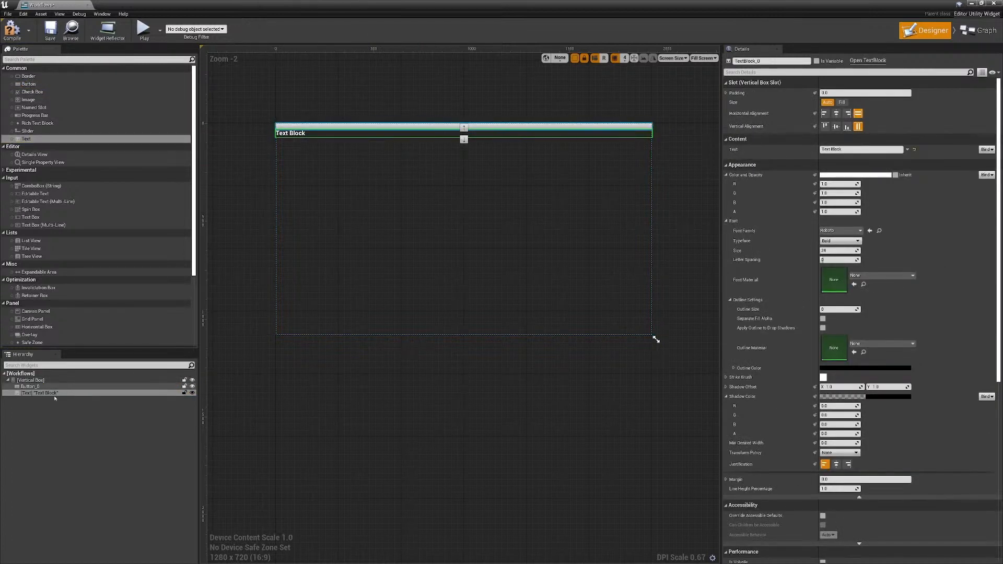
drag(42, 395, 44, 388)
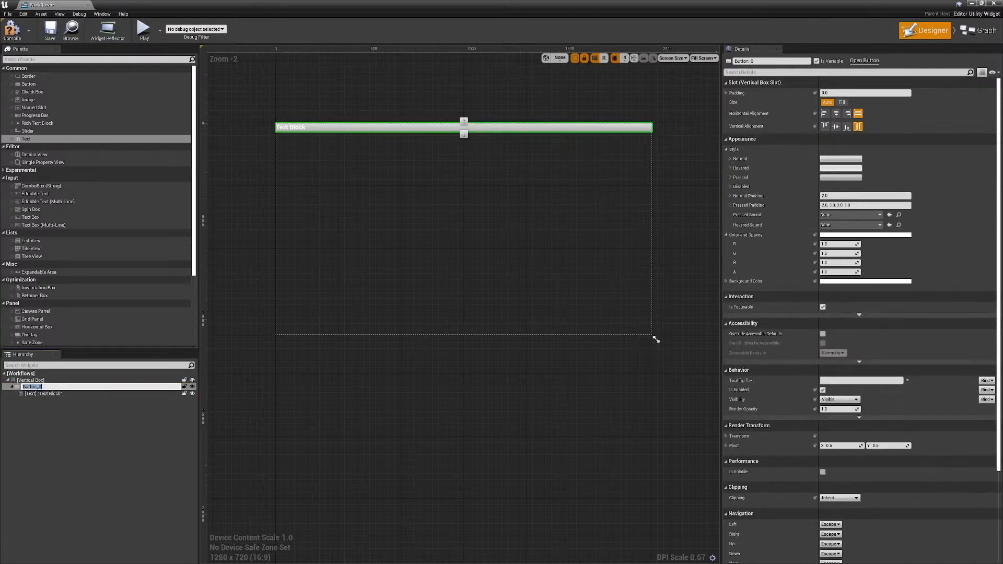
- Rename the button as HighSettingsButton and its text block as HighSettingsText
text(HighSettings)
key(Return)
click(45, 393)
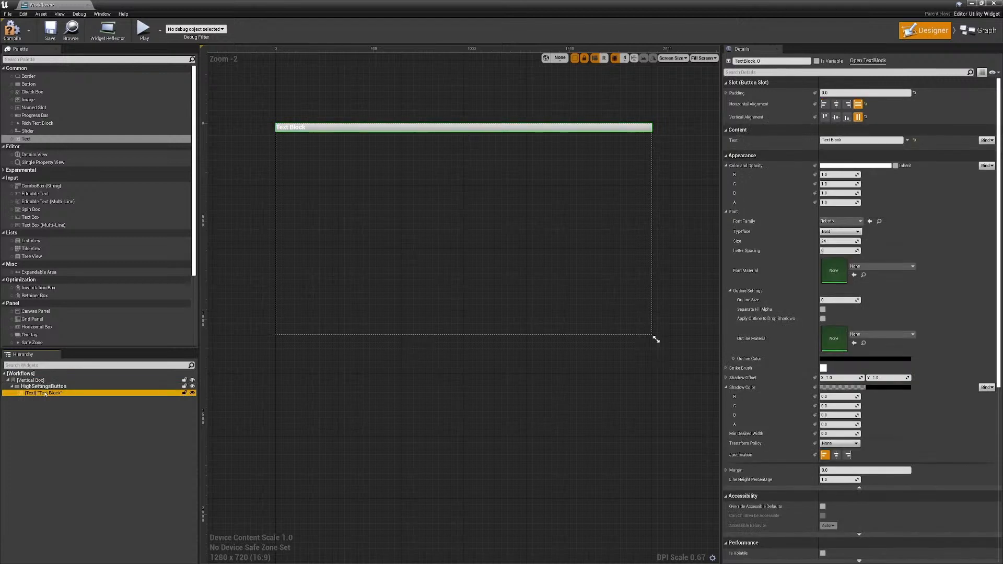
key(F2)
text(High)
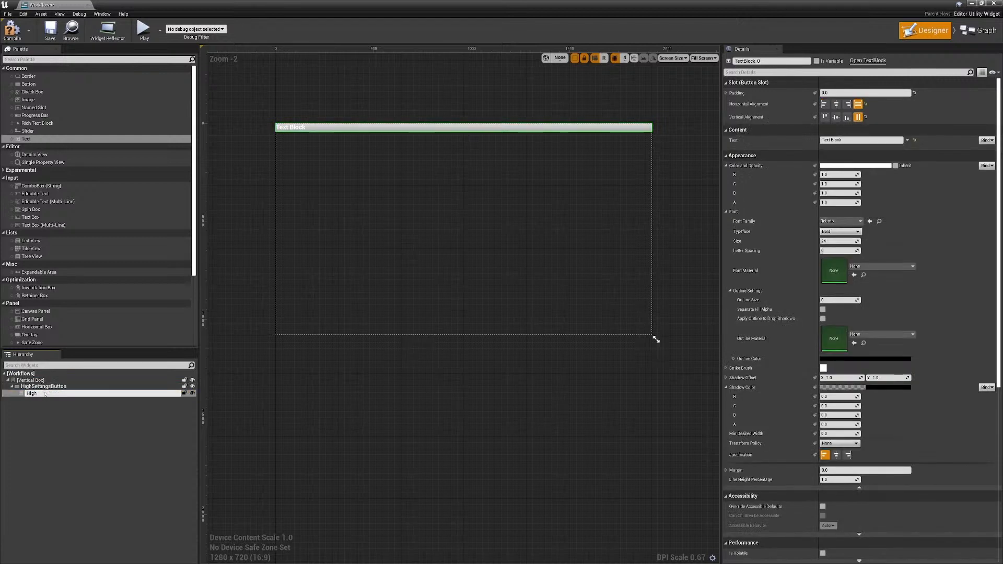
text(SettingsText)
key(Return)
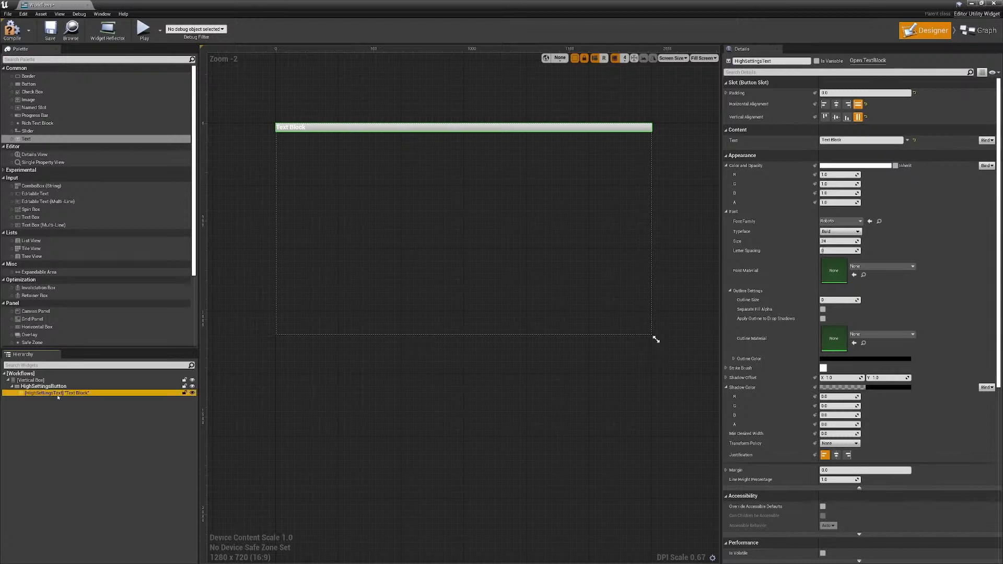
- Copy HighSettingsButton together with its text block and paste the copy into the Vertical Box
shift+click(57, 387)
right_click(54, 394)
click(63, 411)
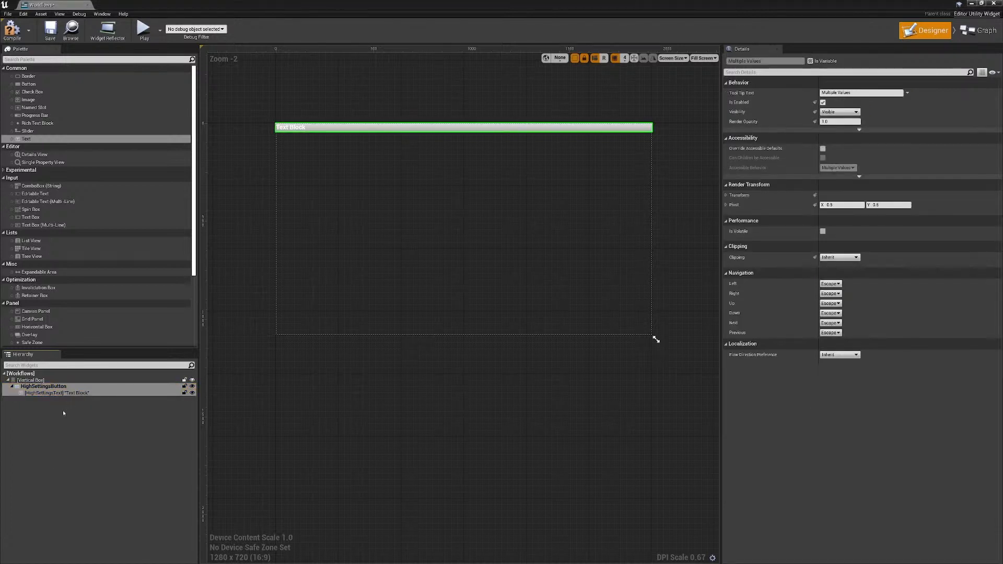
click(31, 380)
right_click(38, 380)
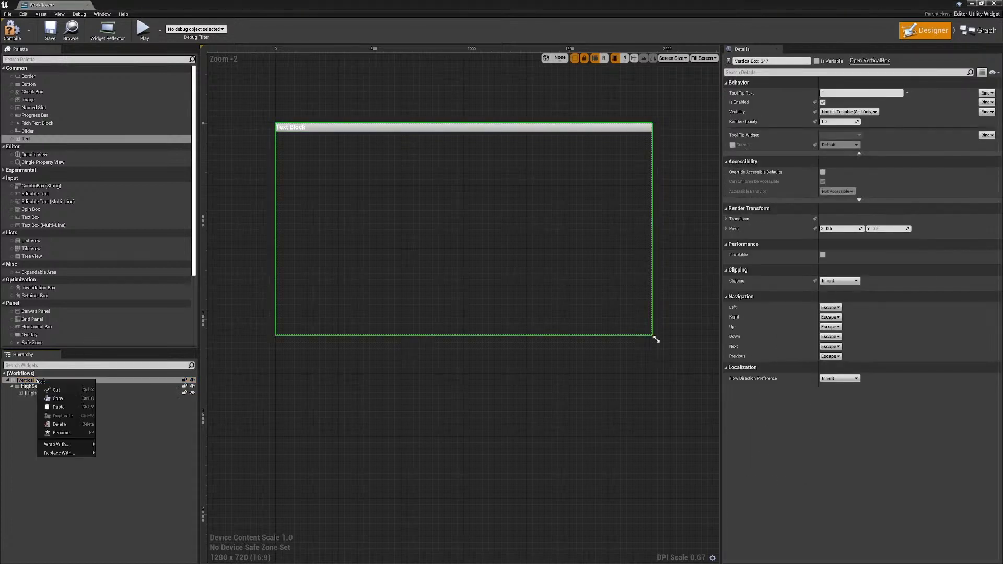
click(56, 408)
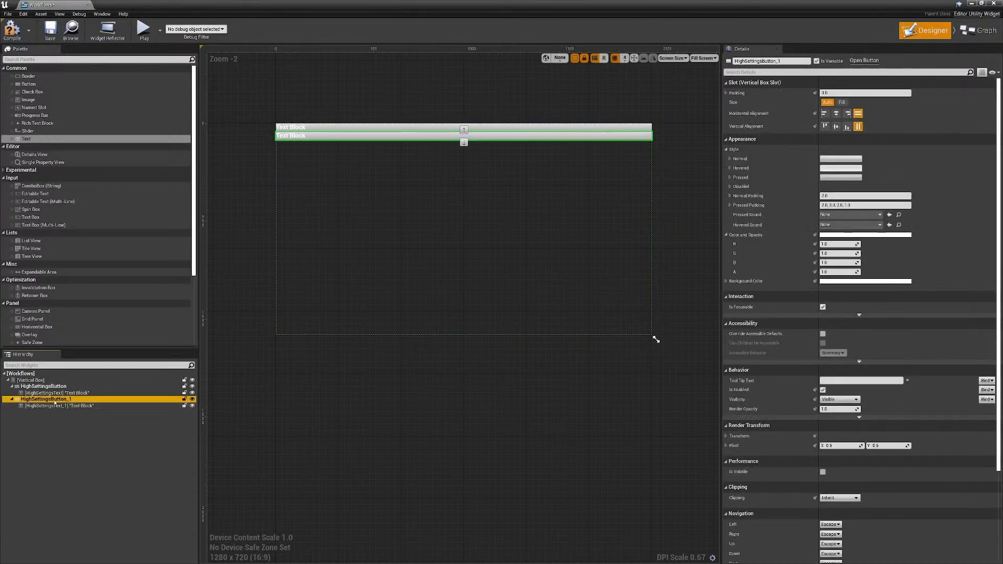
- Rename the copied button as LowSettingsButton
double_click(55, 400)
drag(33, 399, 18, 400)
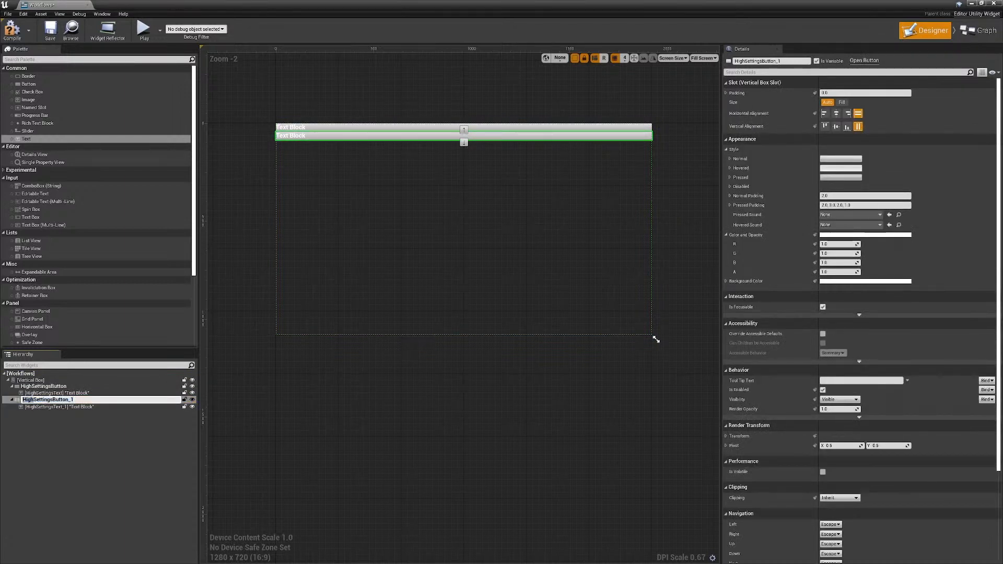
text(Low)
click(74, 399)
key(BackSpace)
key(BackSpace)
- Rename the text block inside the copied button as LowSettingsText
double_click(62, 407)
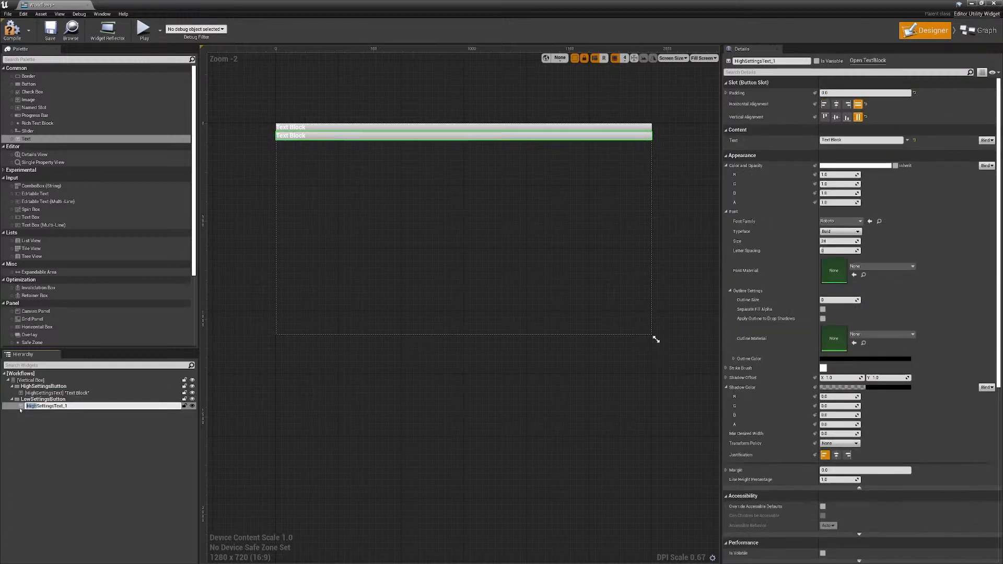
drag(35, 407, 20, 411)
text(Low)
click(68, 405)
key(BackSpace)
key(BackSpace)
key(Return)
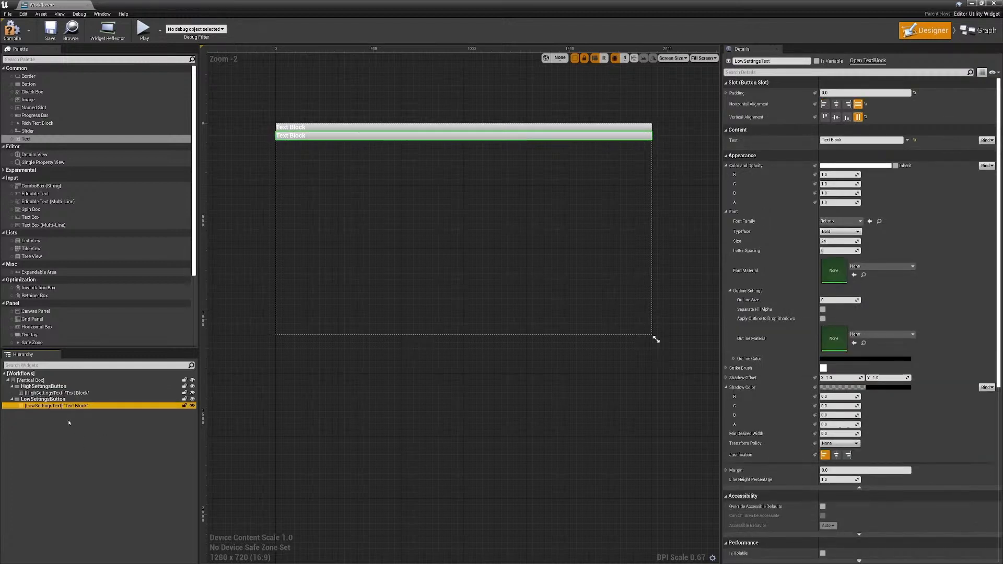
right_click(68, 407)
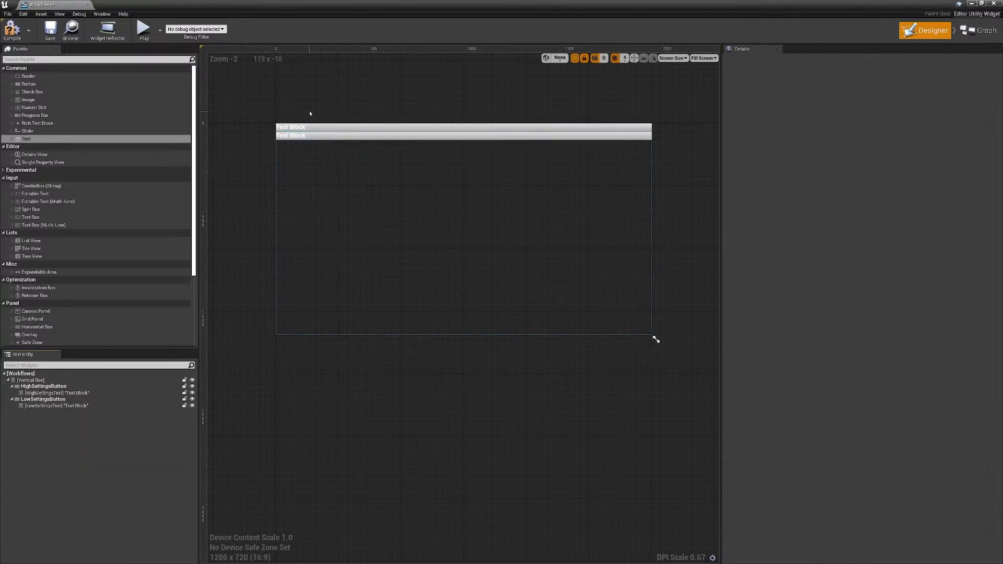
- Set the displayed text of HighSettingsText to "High"
scroll(306, 119, up, 3)
scroll(293, 126, down, 1)
click(282, 129)
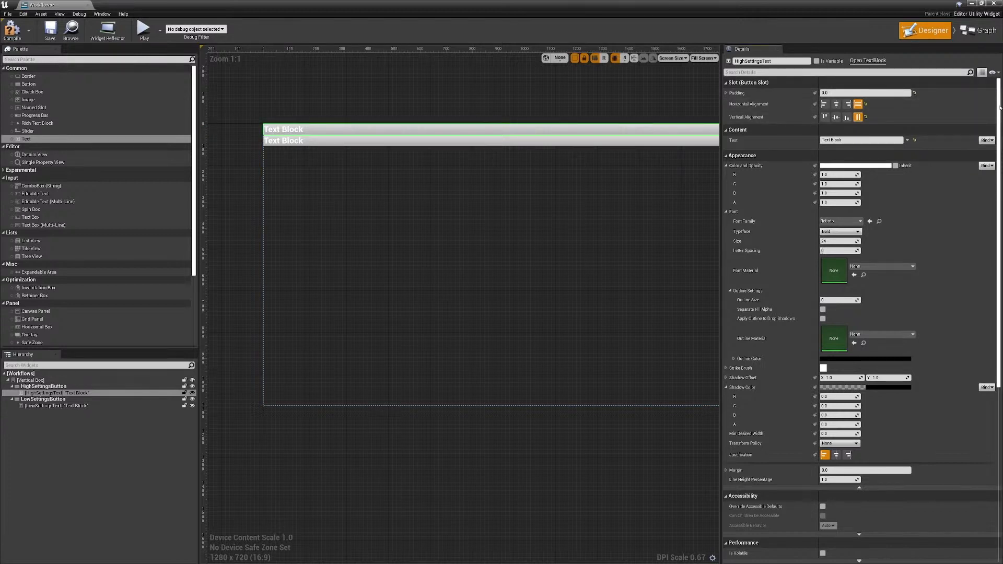
drag(1000, 109, 1000, 132)
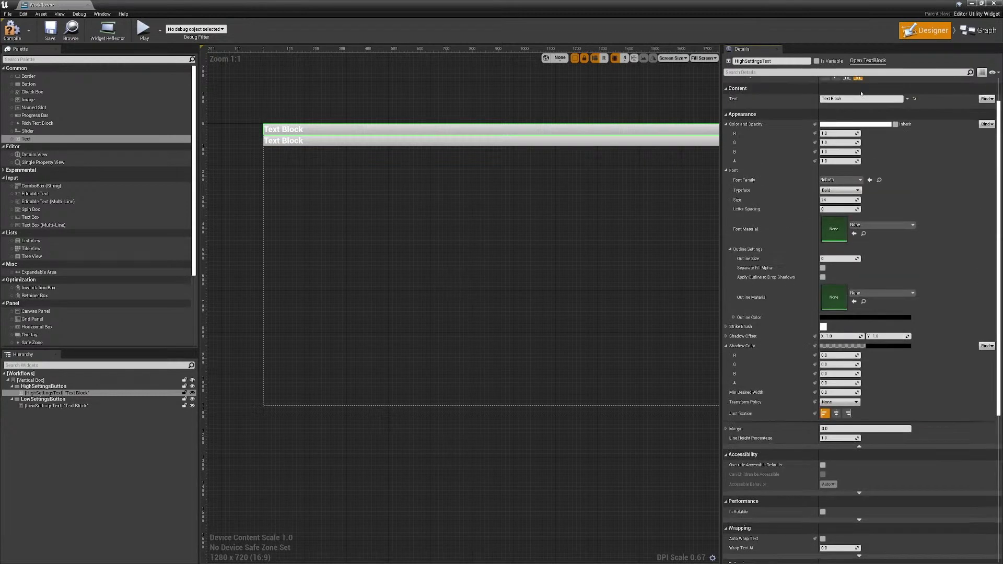
click(844, 98)
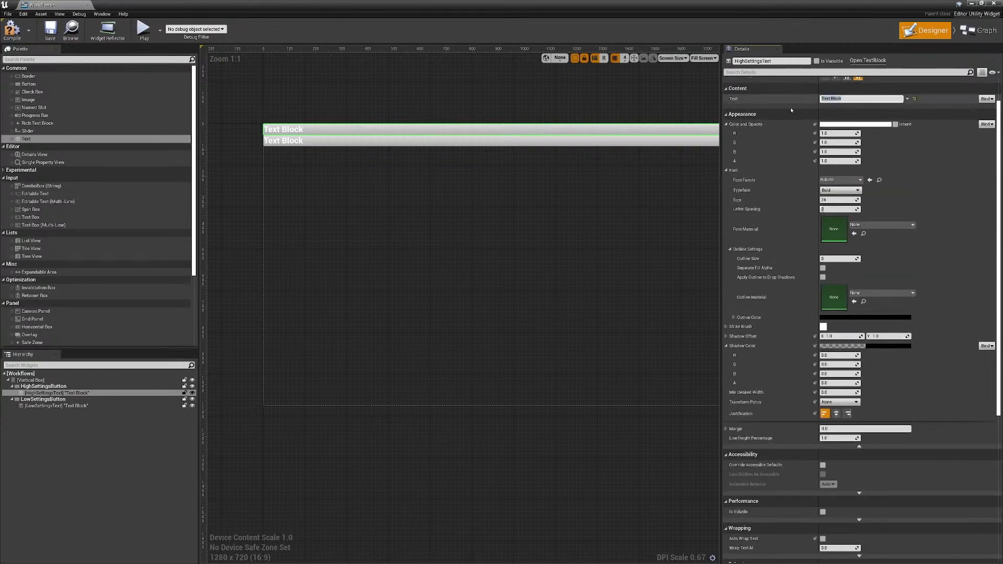
text(Hi)
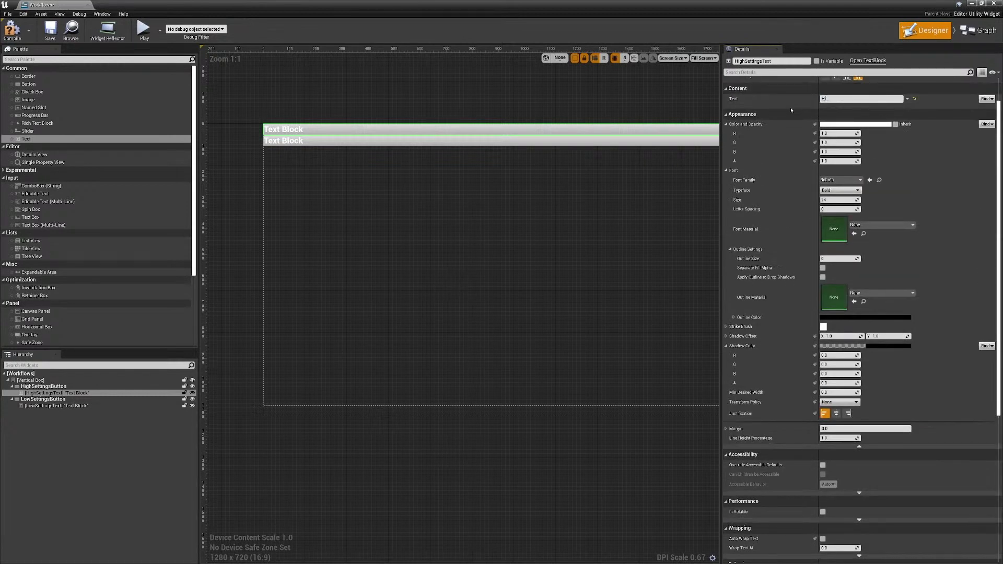
text(gh)
- Set the displayed text of LowSettingsText to "Low"
click(407, 141)
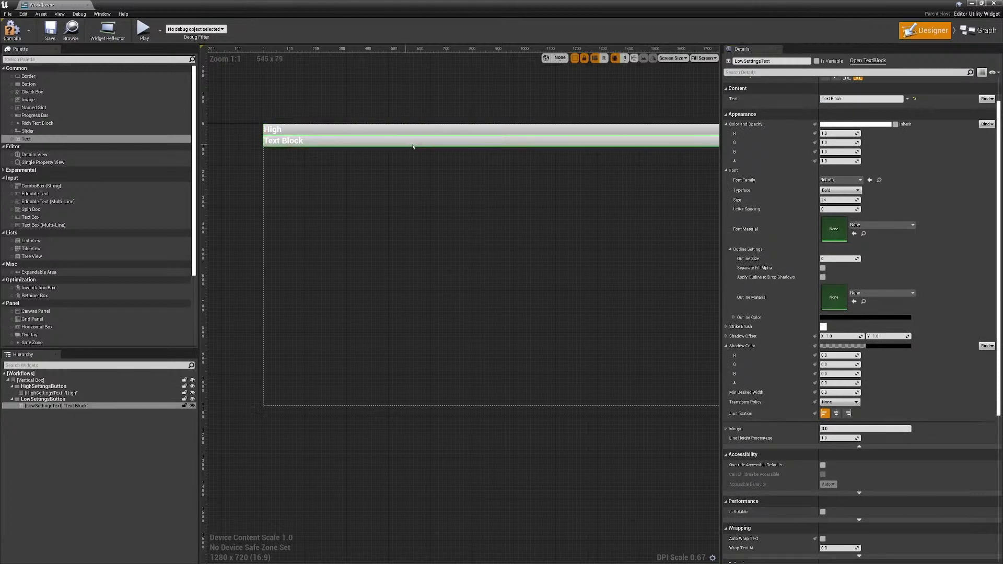
click(846, 98)
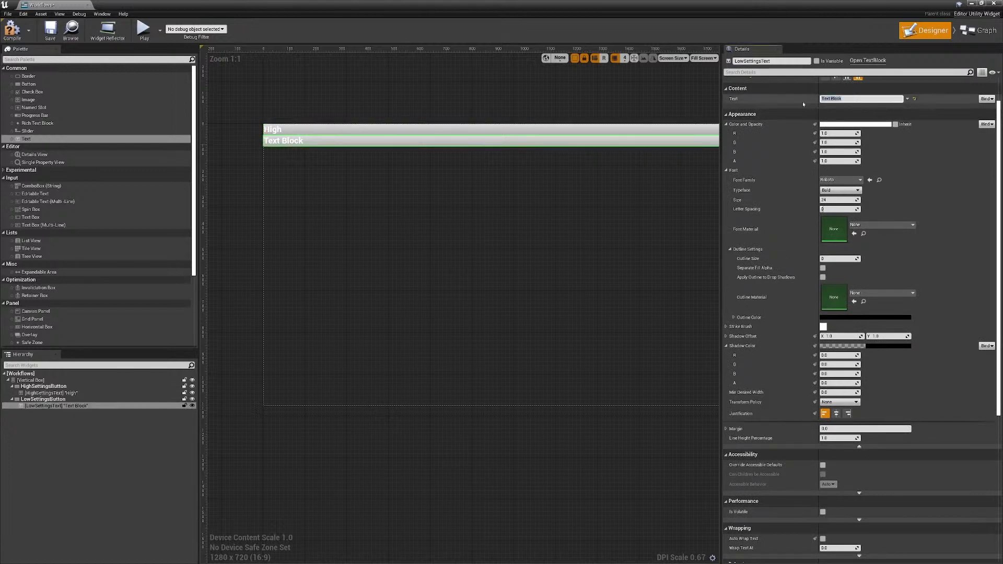
text(Low)
key(Return)
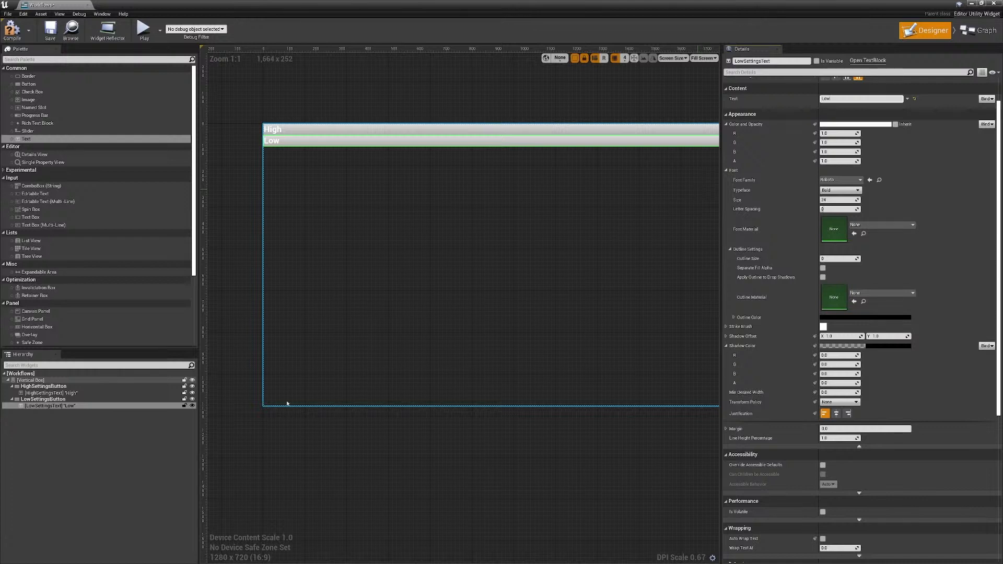
- Add an On Clicked event for HighSettingsButton to the widget's event graph
click(52, 386)
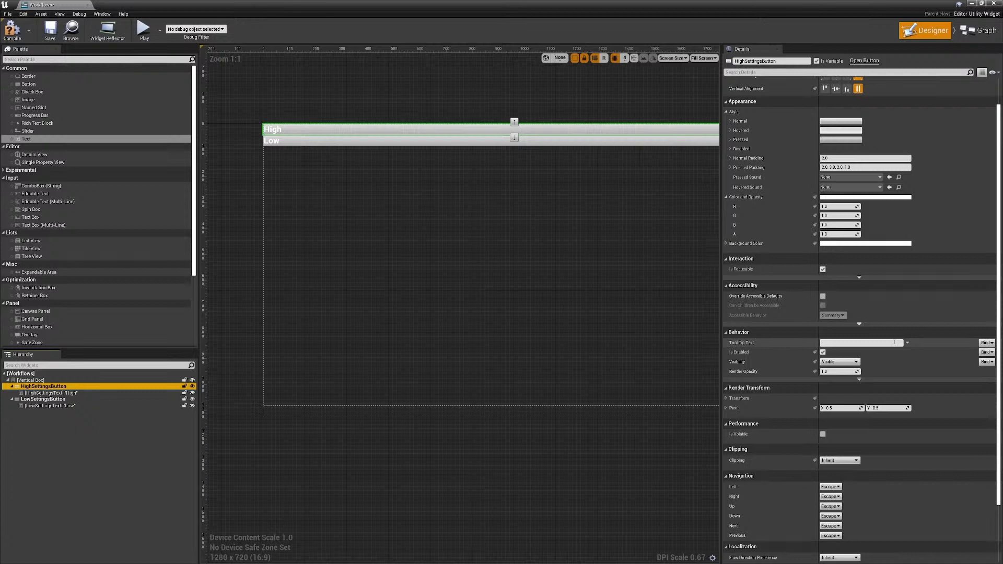
click(986, 32)
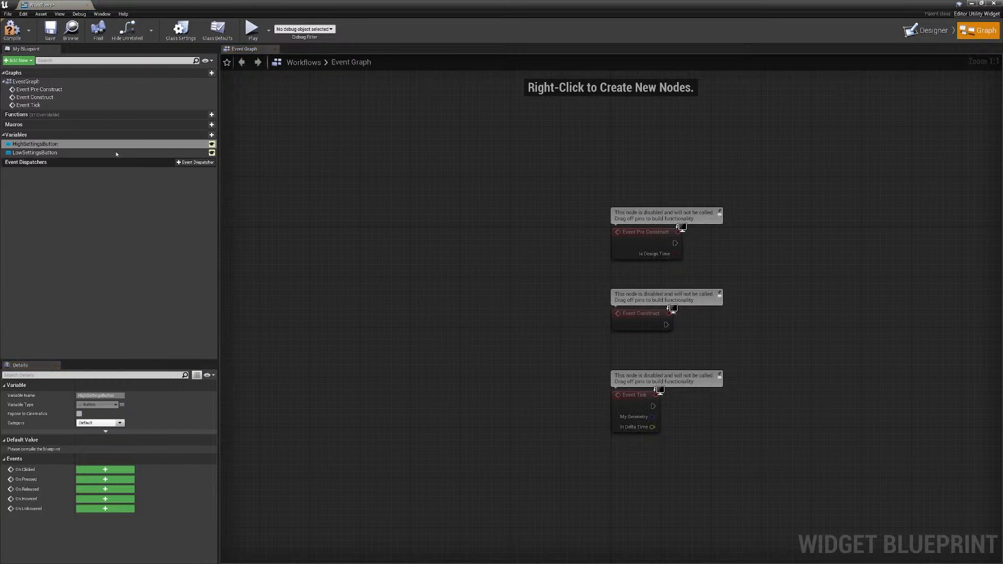
click(30, 149)
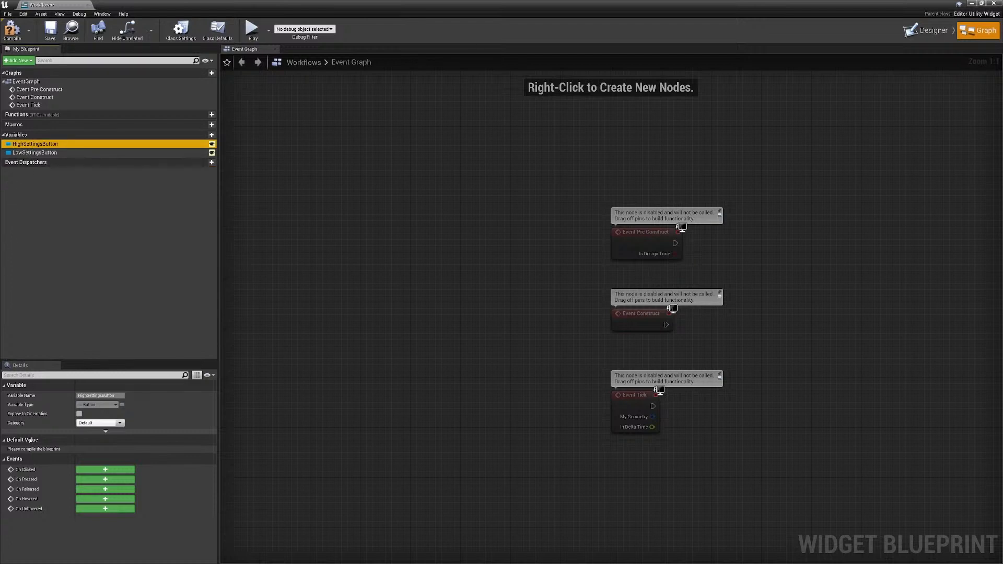
click(32, 425)
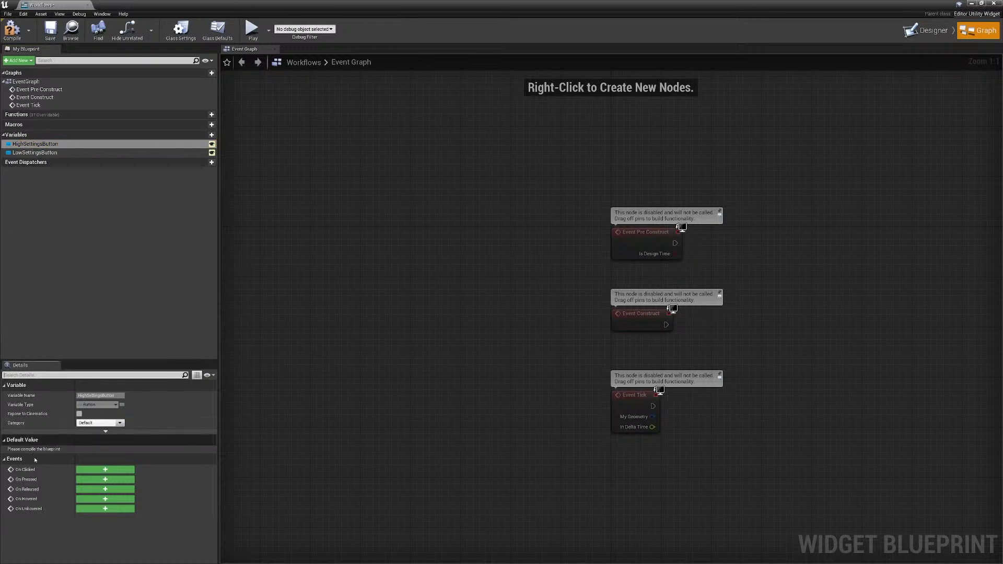
click(101, 471)
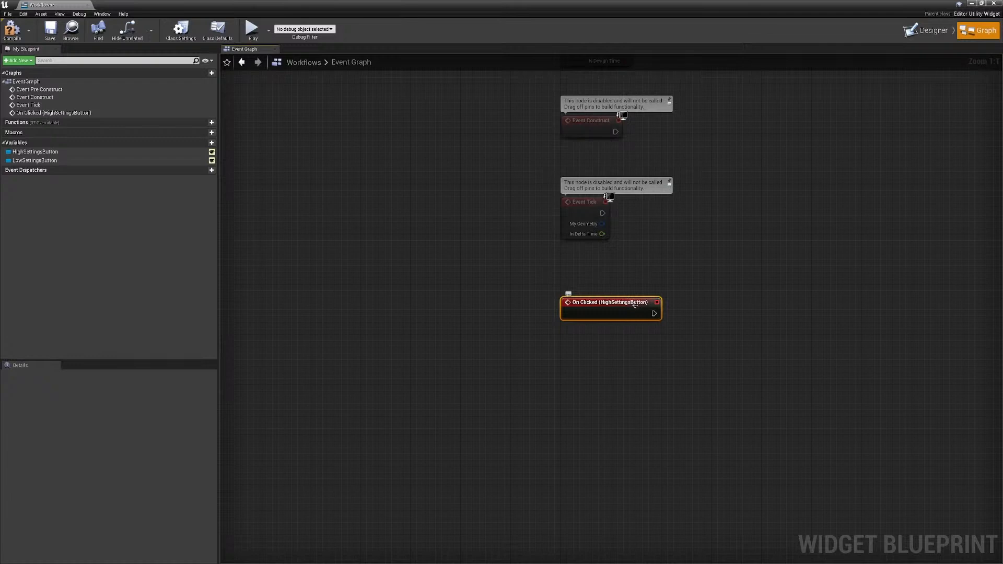
- Add a Begin Transaction node beside the On Clicked (HighSettingsButton) event and connect the event's execution output to it
right_click(711, 312)
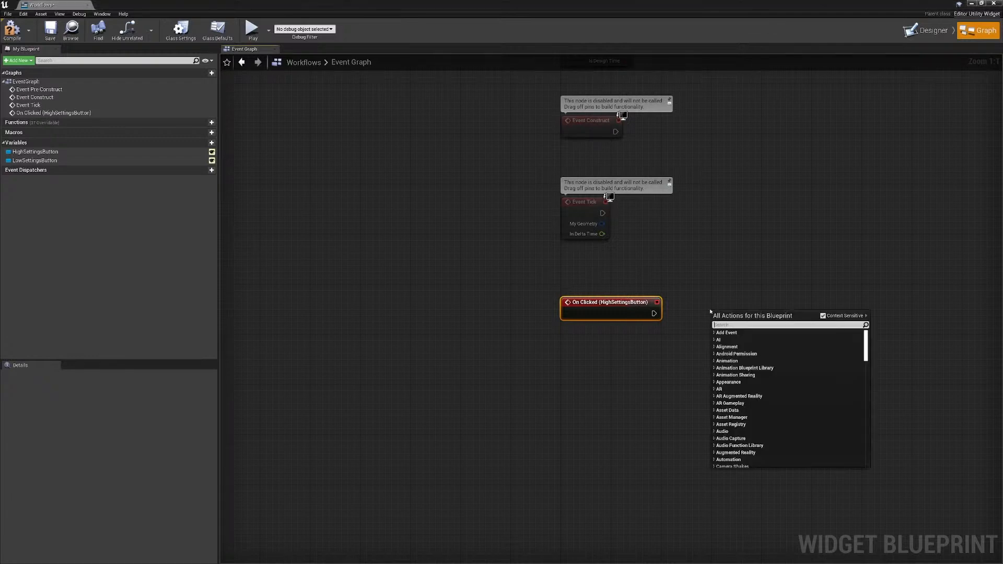
scroll(750, 368, down, 3)
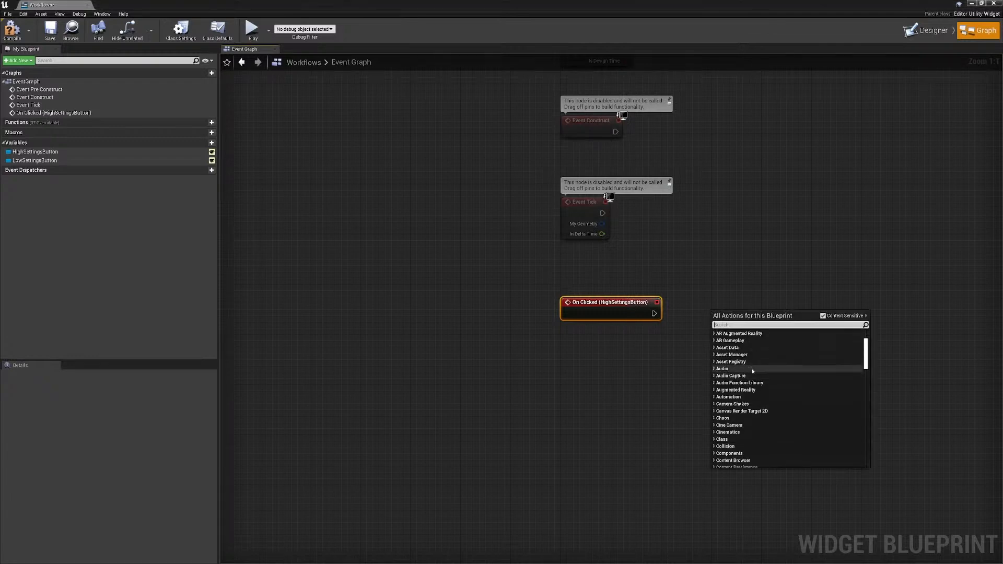
scroll(754, 373, down, 6)
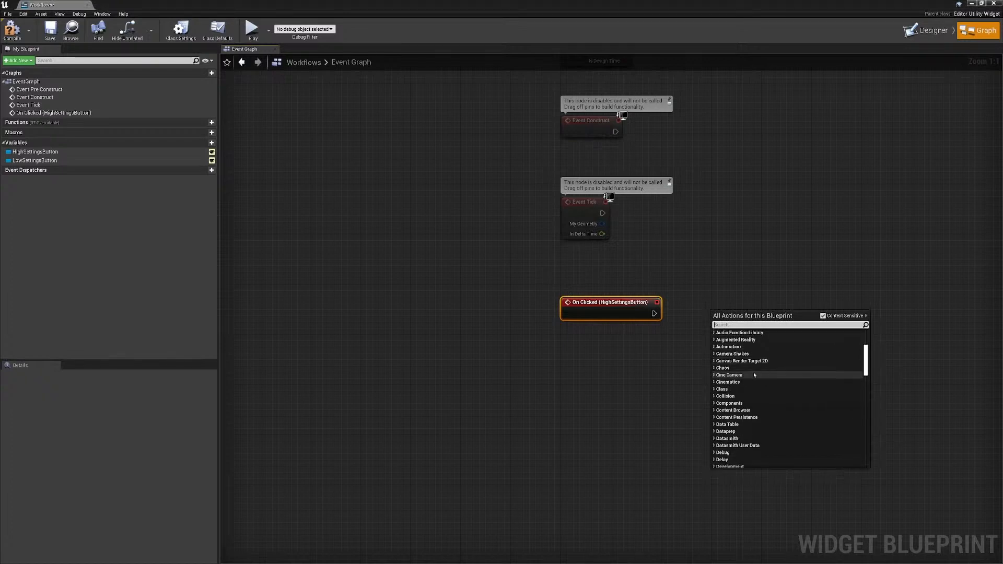
scroll(754, 375, up, 6)
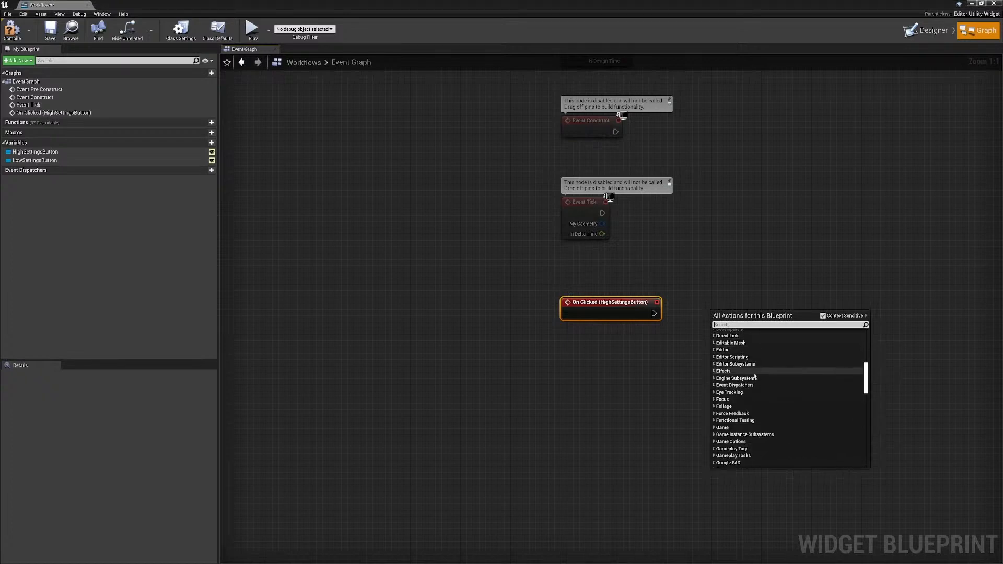
scroll(754, 375, up, 2)
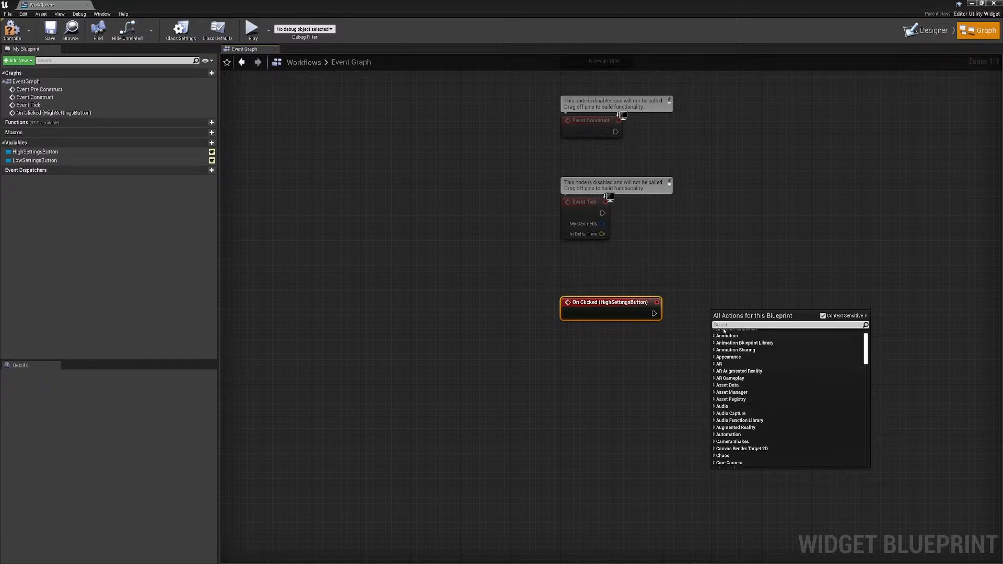
text(Begin)
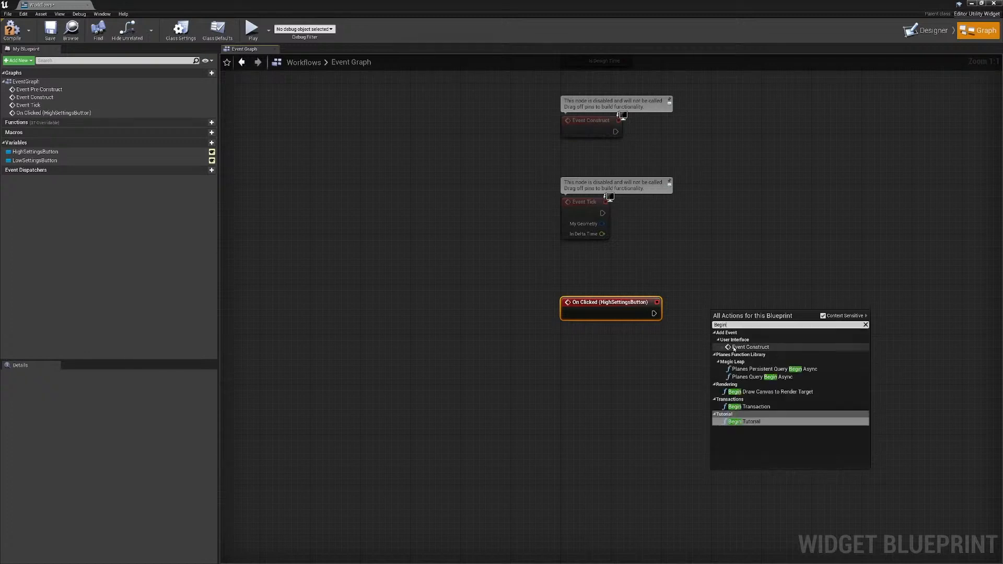
click(754, 407)
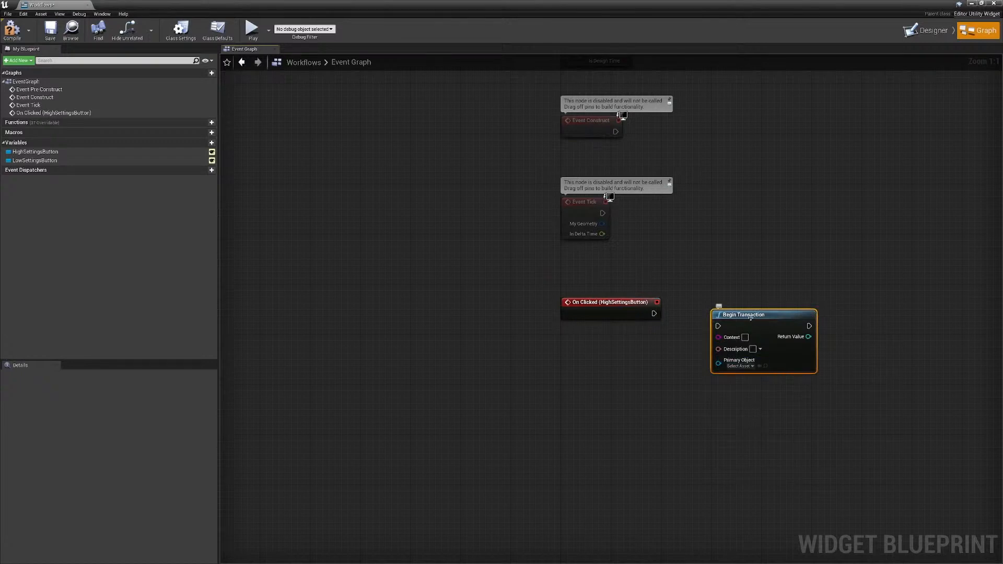
drag(748, 320, 739, 312)
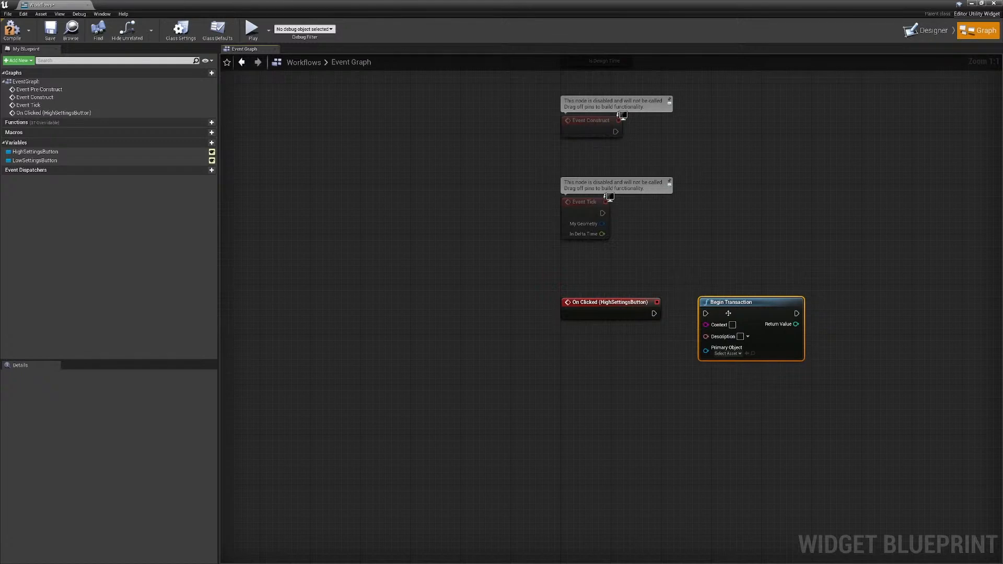
drag(656, 313, 706, 313)
- Add an Execute Console Command node driven by the Begin Transaction node's execution output
drag(796, 314, 881, 315)
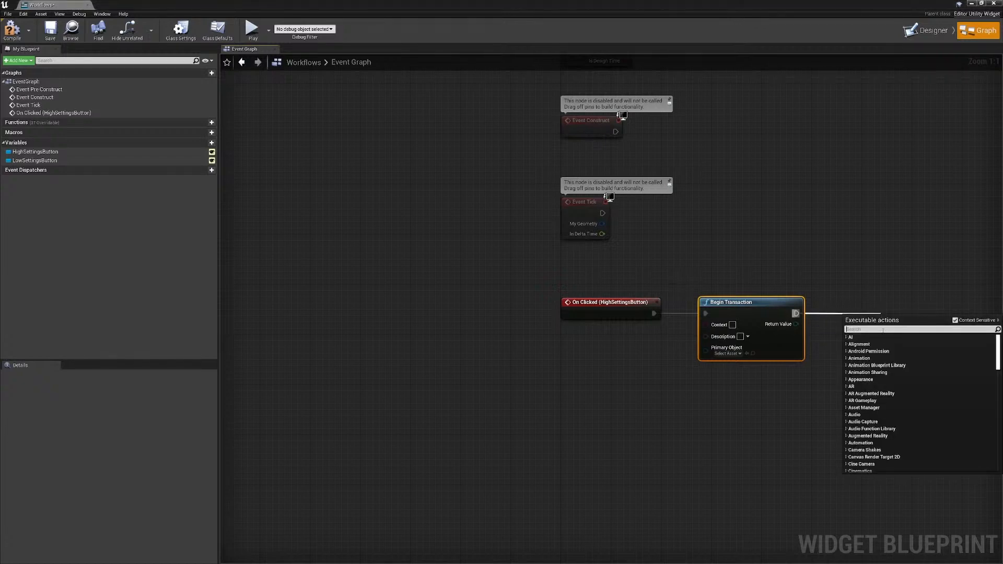
text(e)
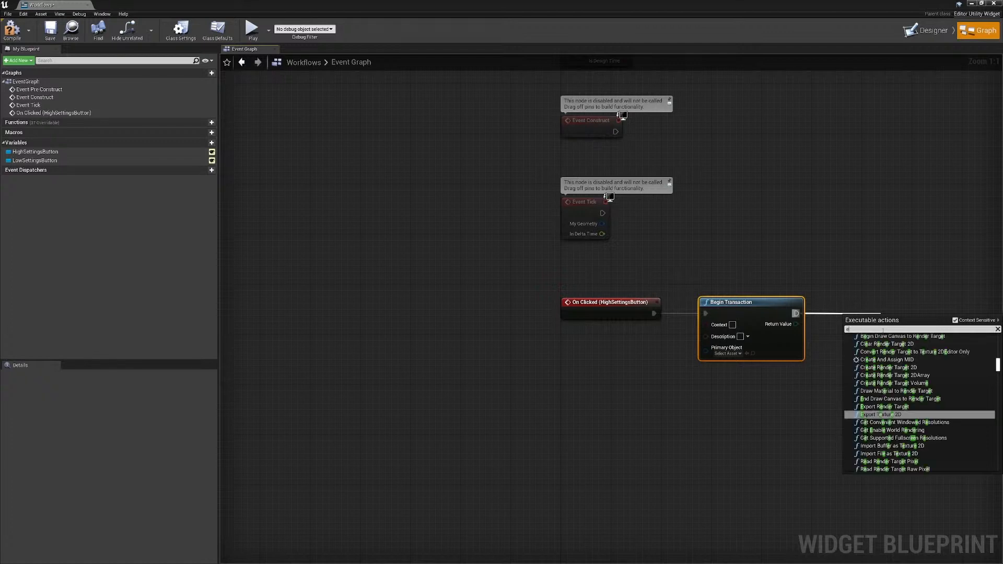
text(xecute)
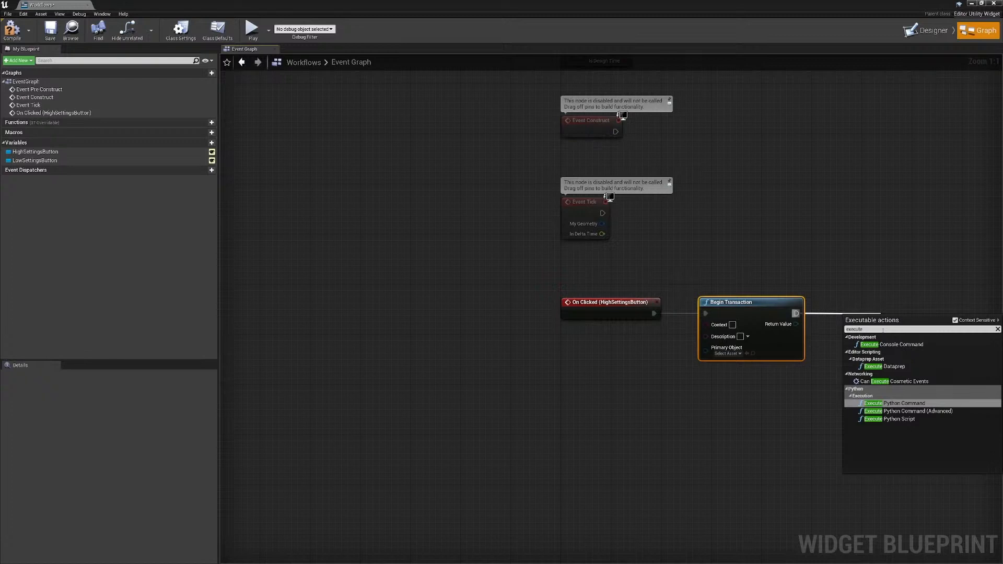
click(890, 344)
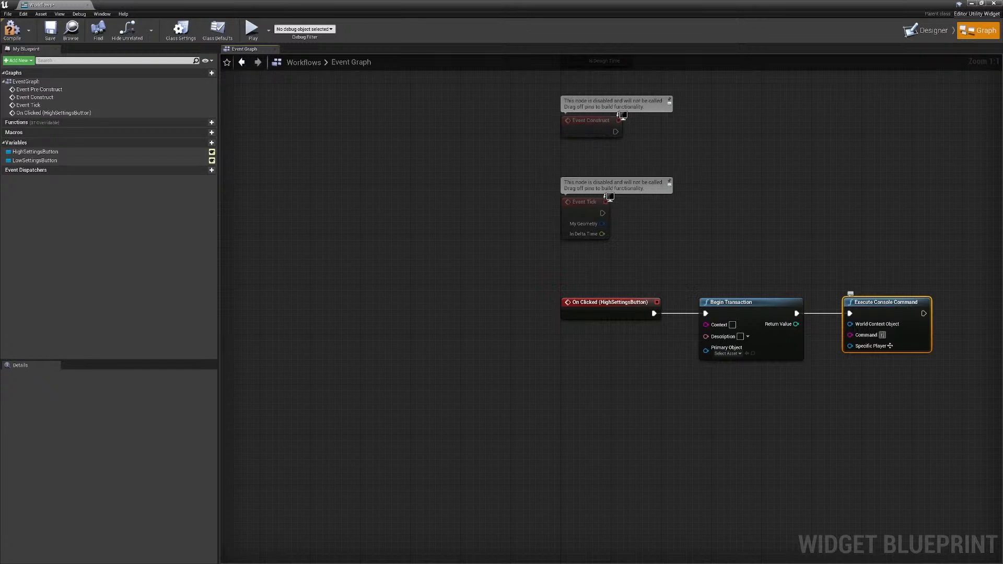
- Set the Execute Console Command node's command to r.raytracing.reflections.maxroughness .9
text(r.raytracing.refl)
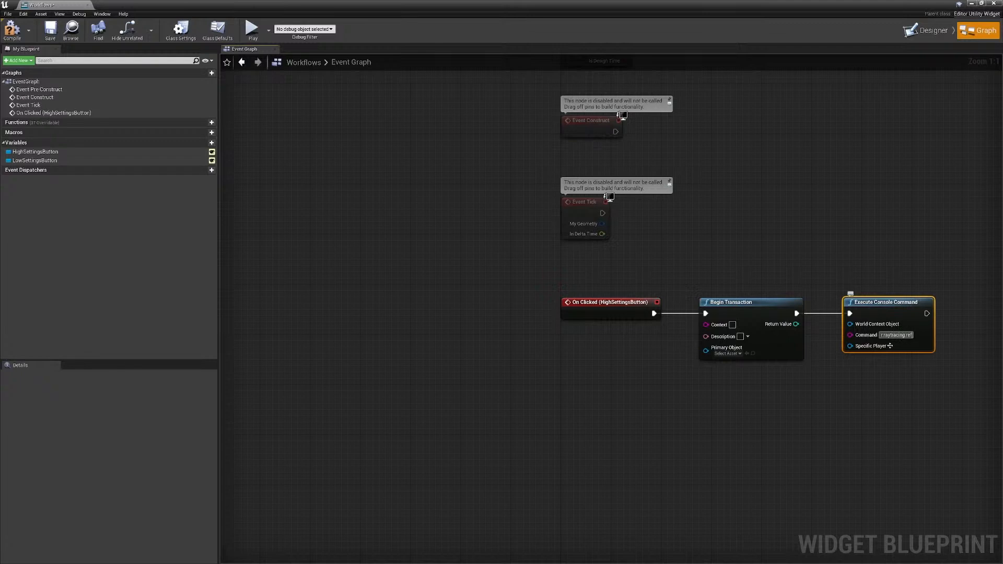
text(ections)
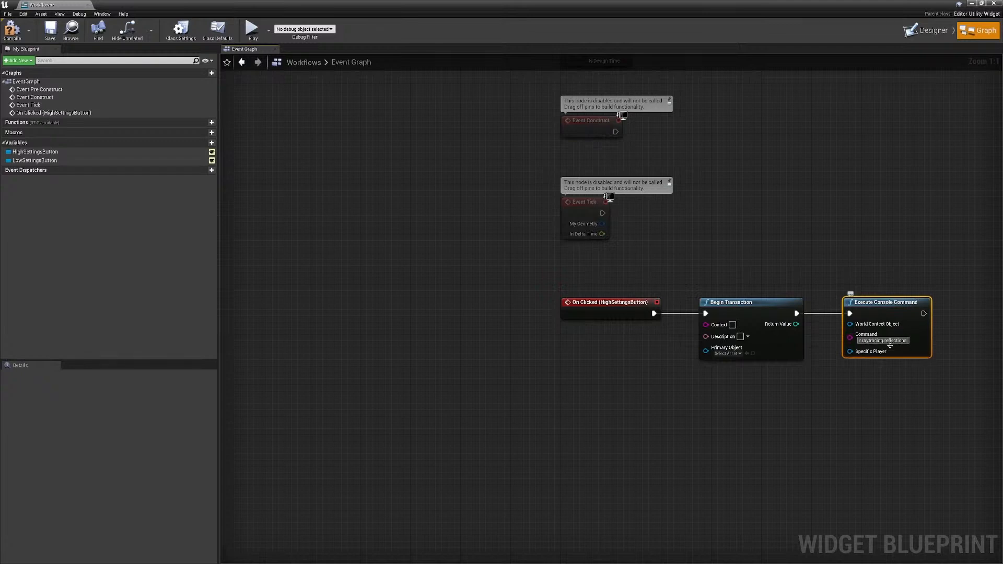
text(.maxroughnes)
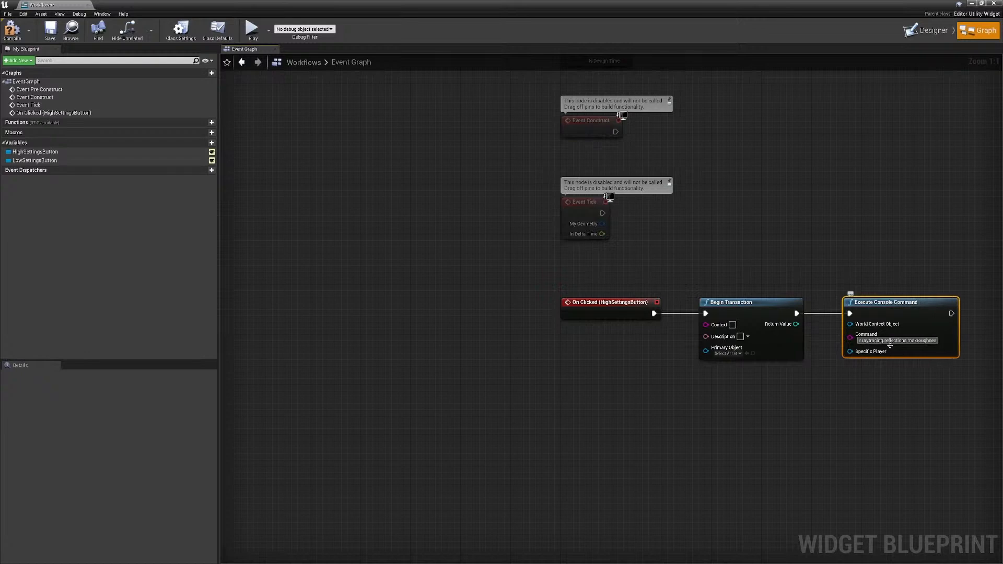
text(s)
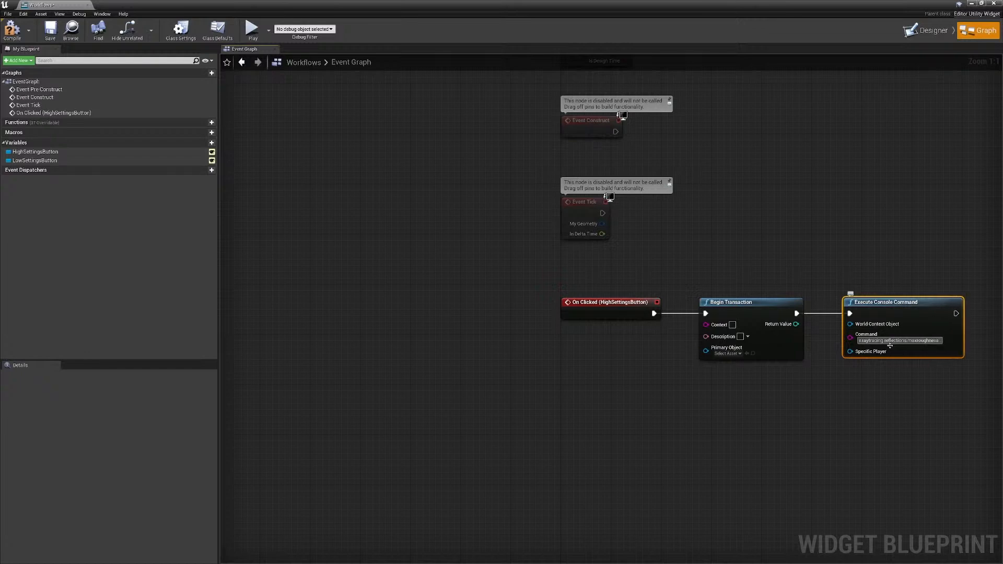
text( 9)
click(788, 227)
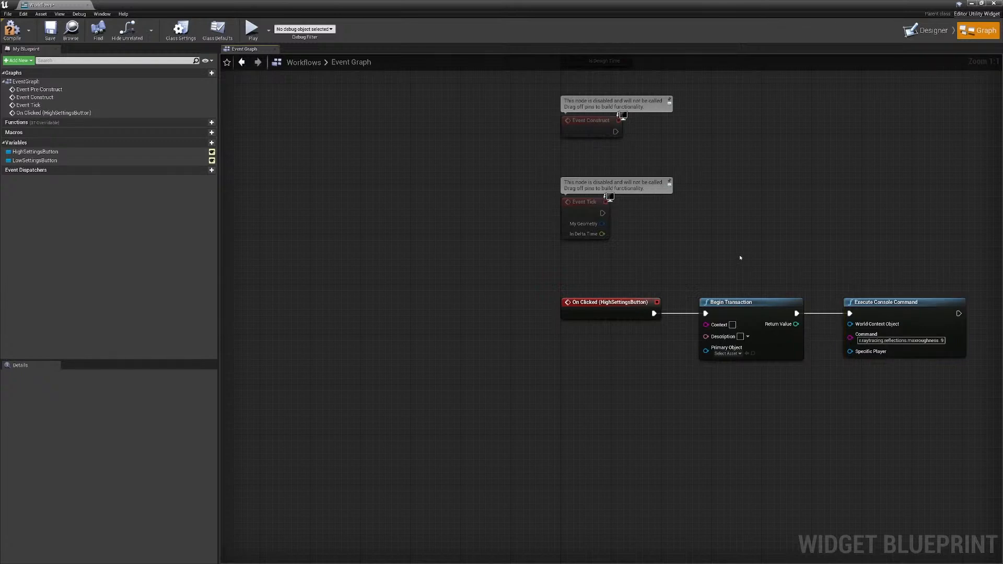
- Add an End Transaction node driven by the Execute Console Command node's execution output and line it up with the chain
scroll(750, 243, down, 3)
scroll(927, 286, up, 3)
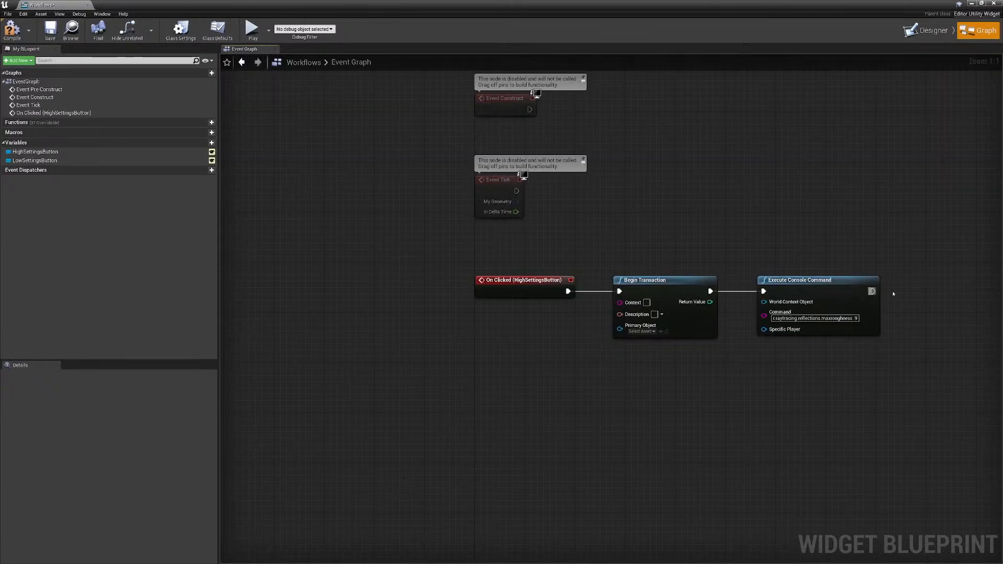
drag(872, 291, 924, 296)
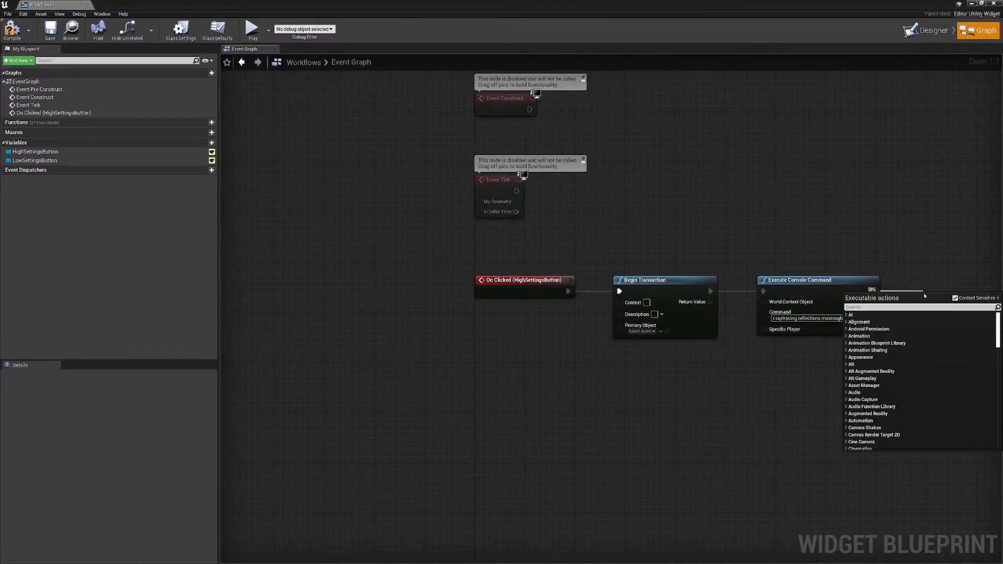
text(end)
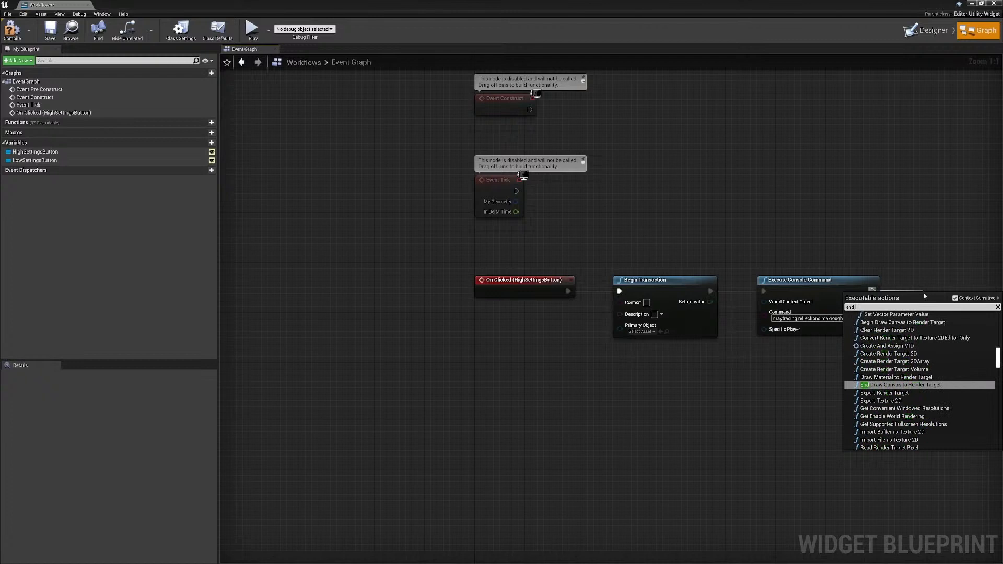
text( tra)
click(886, 360)
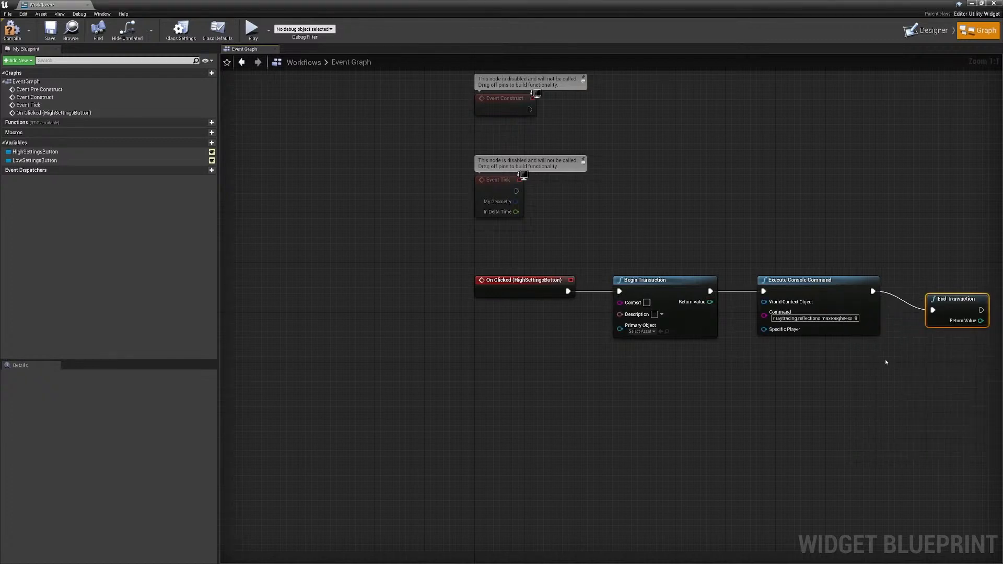
right_drag(895, 327, 784, 360)
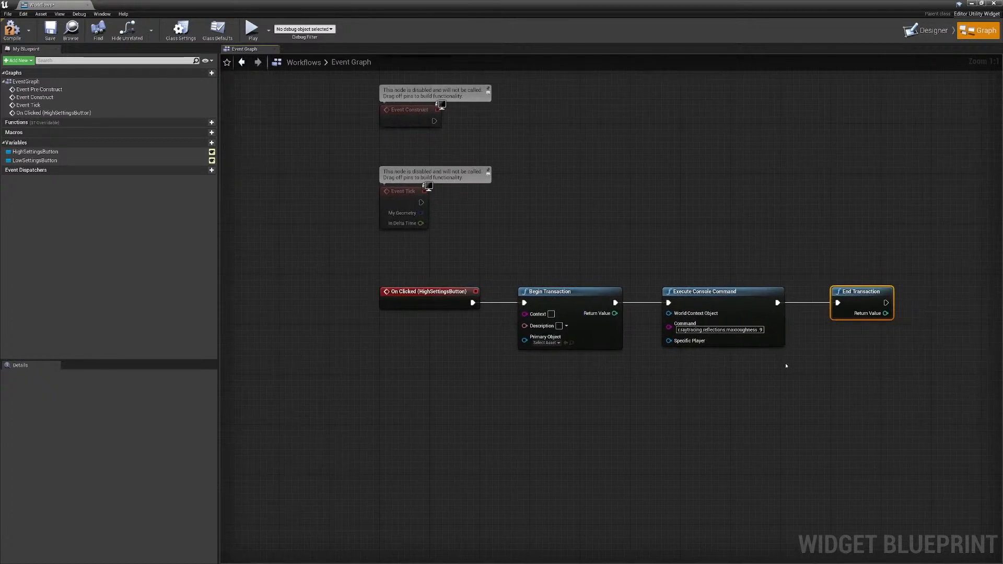
- Compile and save the Workflows widget blueprint, and return to the level editor
click(13, 34)
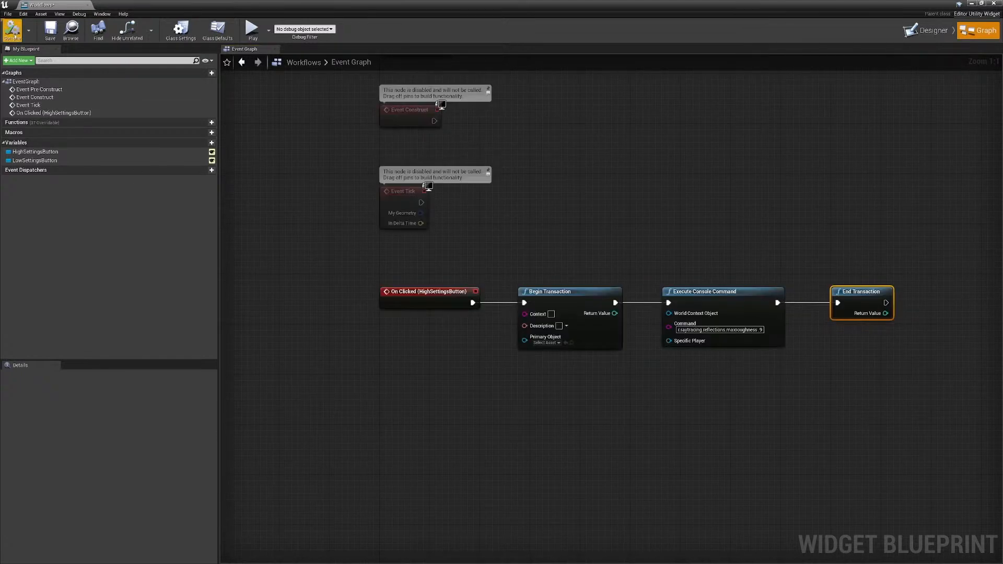
click(52, 31)
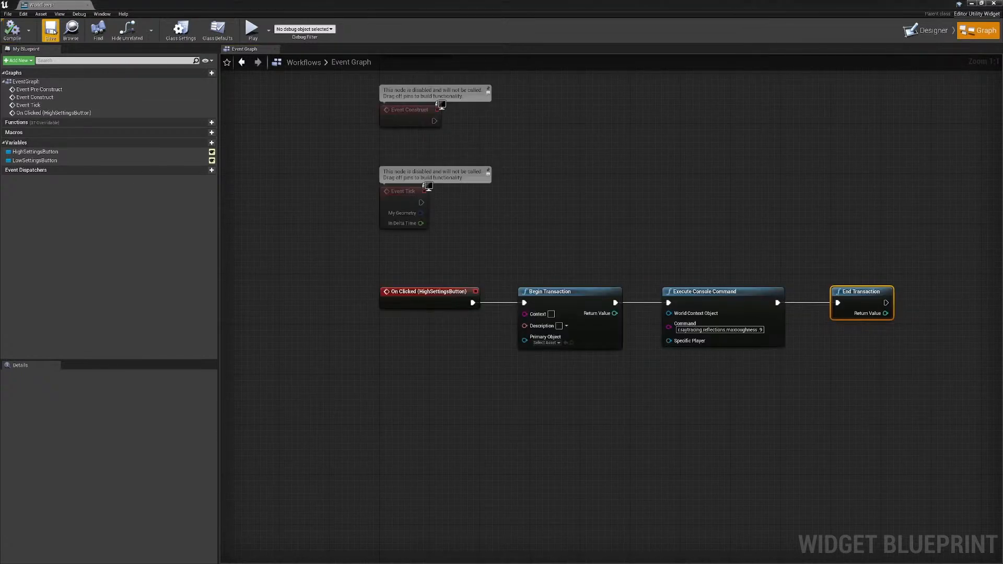
click(973, 5)
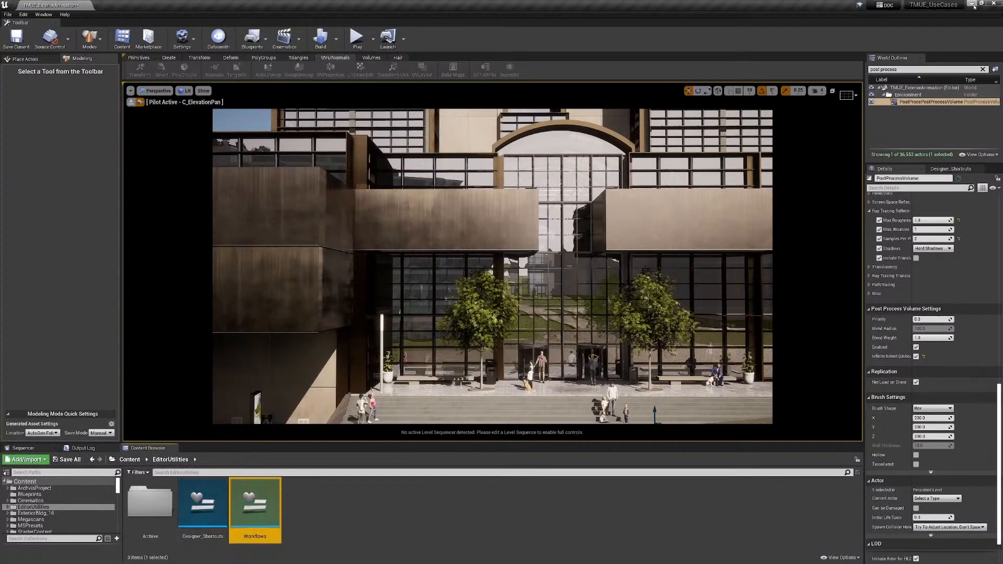
- Run the Workflows asset as an editor utility widget and try its High and Low buttons
right_click(252, 504)
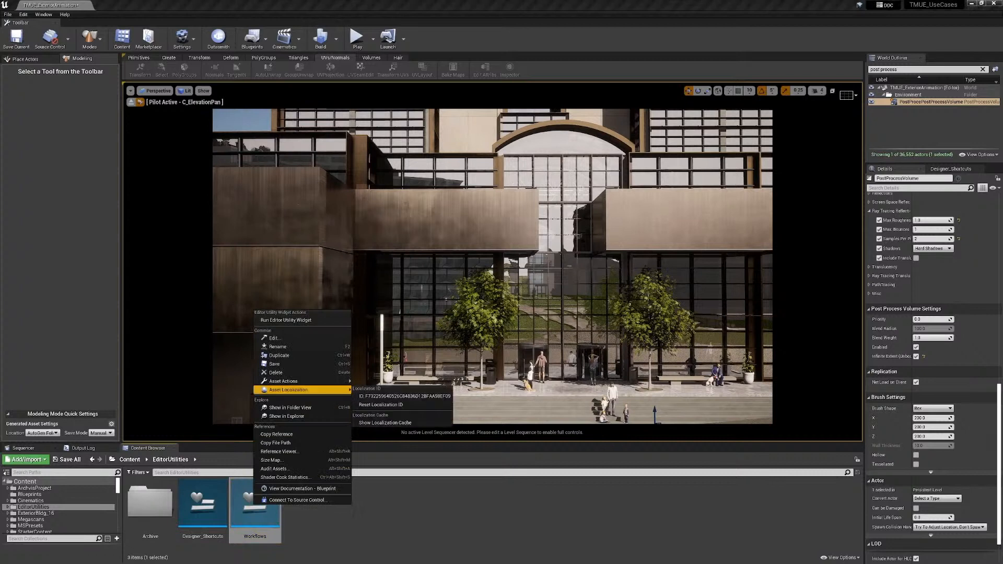
click(298, 320)
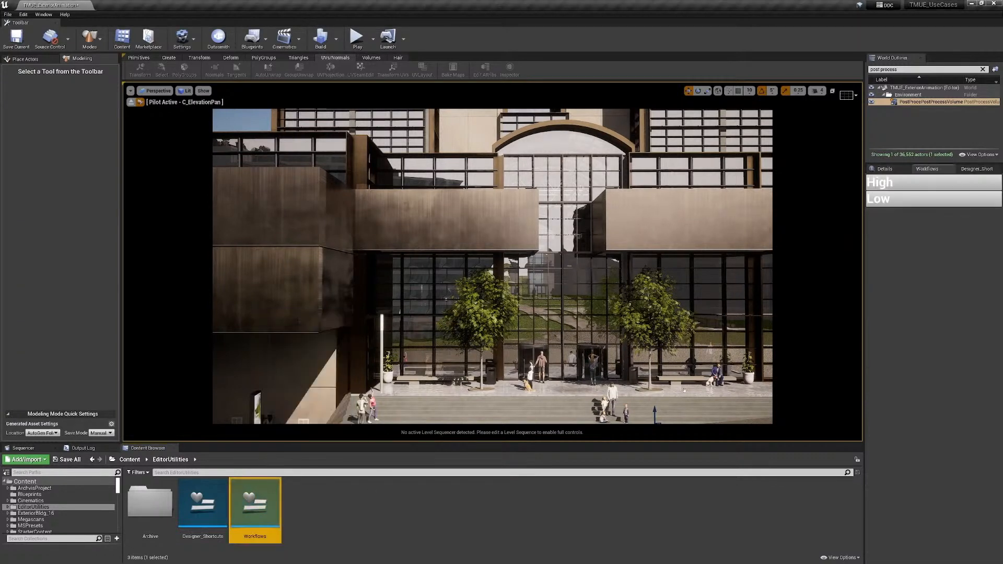
click(926, 184)
click(908, 203)
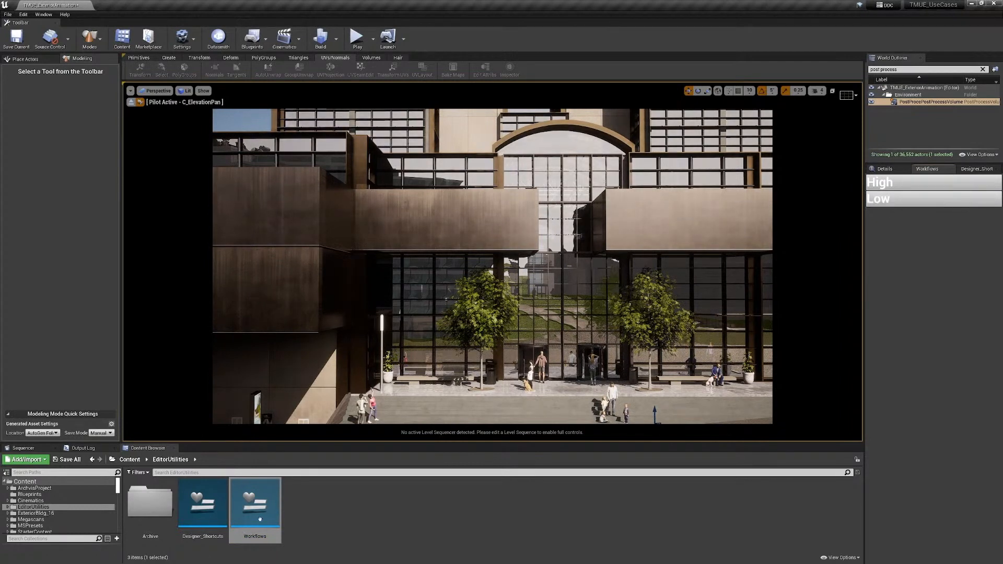
- In the Workflows event graph, duplicate the Begin Transaction, Execute Console Command and End Transaction nodes below the original chain
double_click(259, 519)
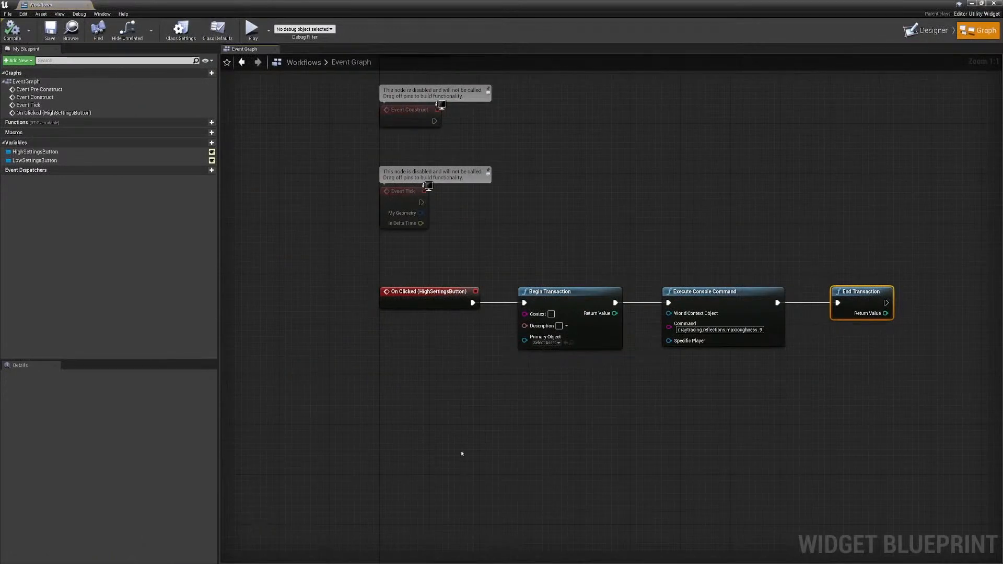
drag(908, 406, 508, 253)
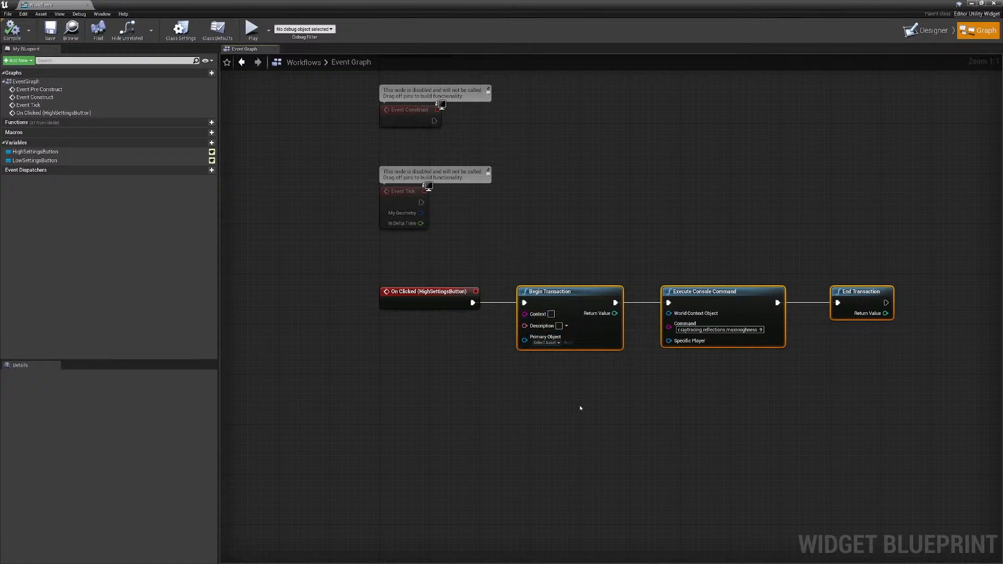
key(ctrl+v)
drag(483, 411, 573, 399)
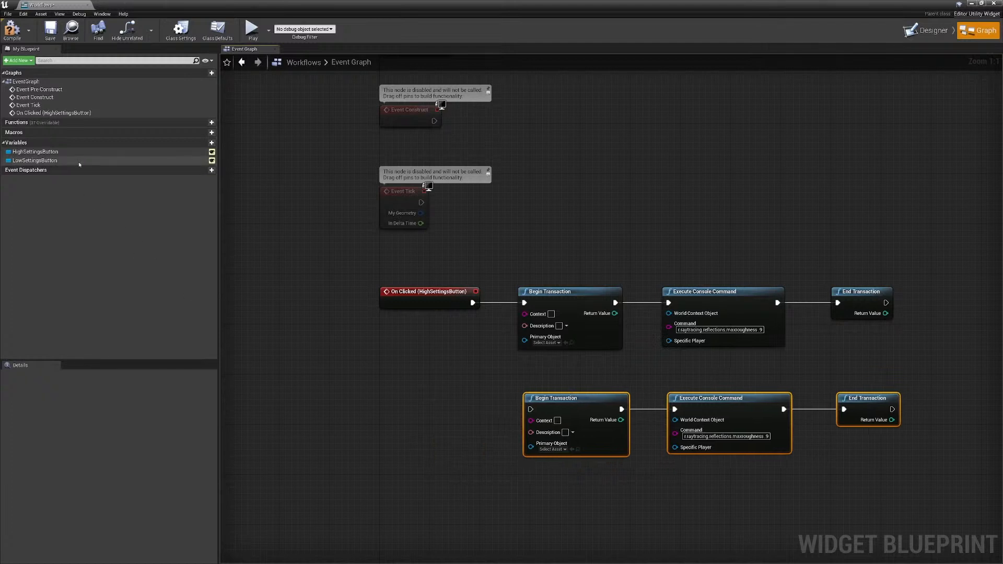
- Add an On Clicked event for LowSettingsButton, connect it to the copied Begin Transaction node and straighten the connection
click(41, 161)
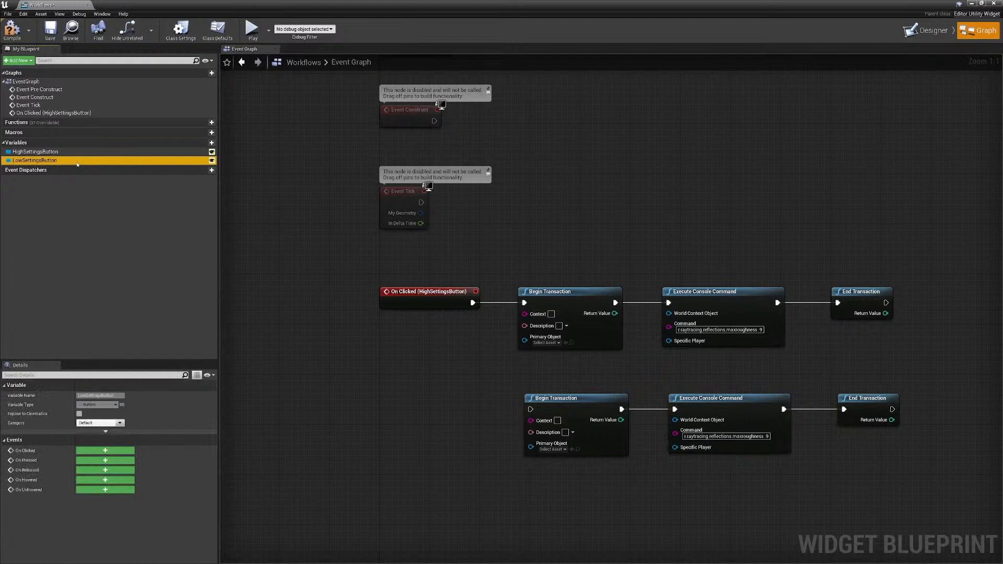
click(101, 454)
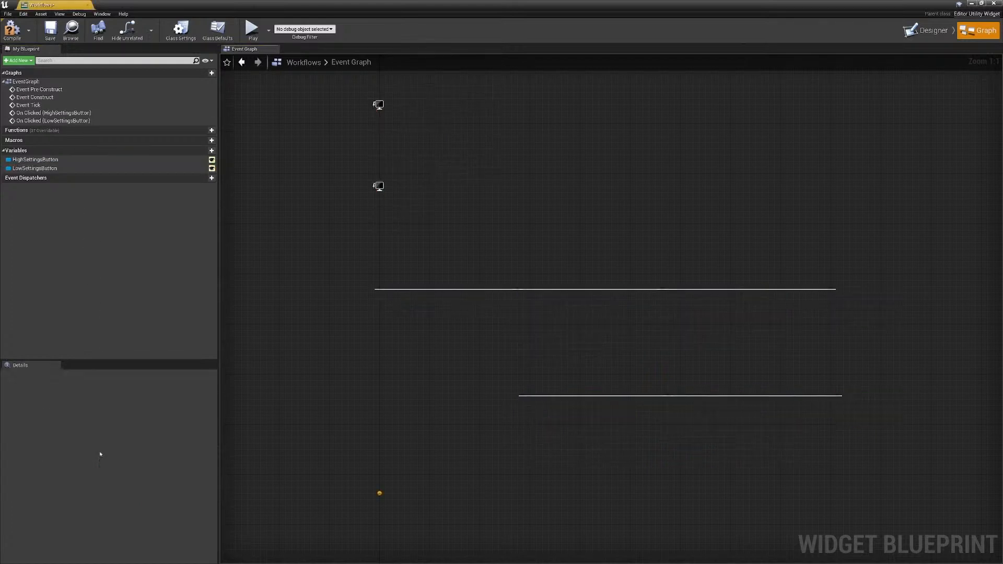
drag(619, 306, 712, 213)
key(q)
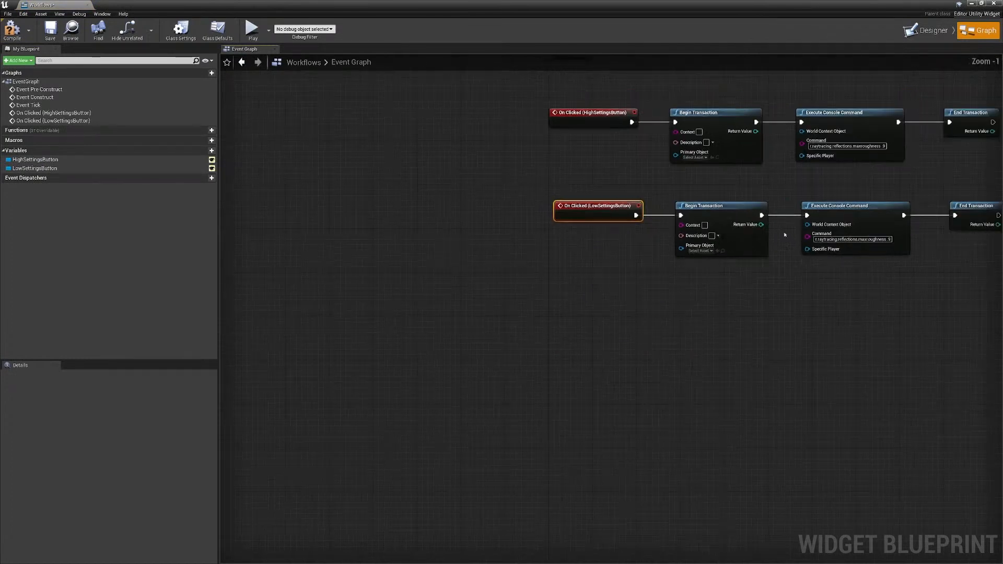
- Set the copied Execute Console Command to r.raytracing.reflections.maxroughness .1, and compile and save the widget blueprint
right_drag(934, 236, 882, 243)
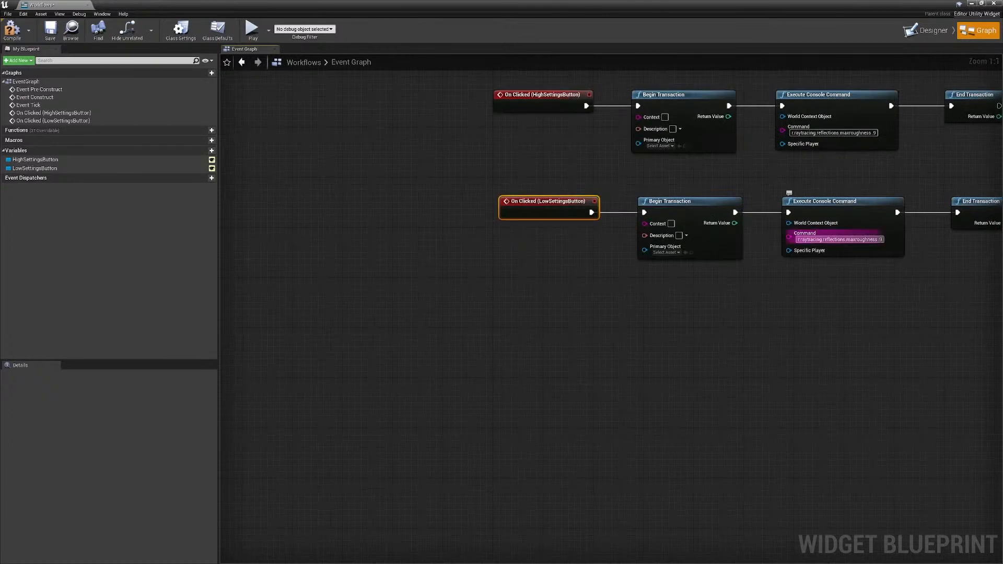
click(882, 241)
click(882, 241)
key(BackSpace)
text(1)
key(Return)
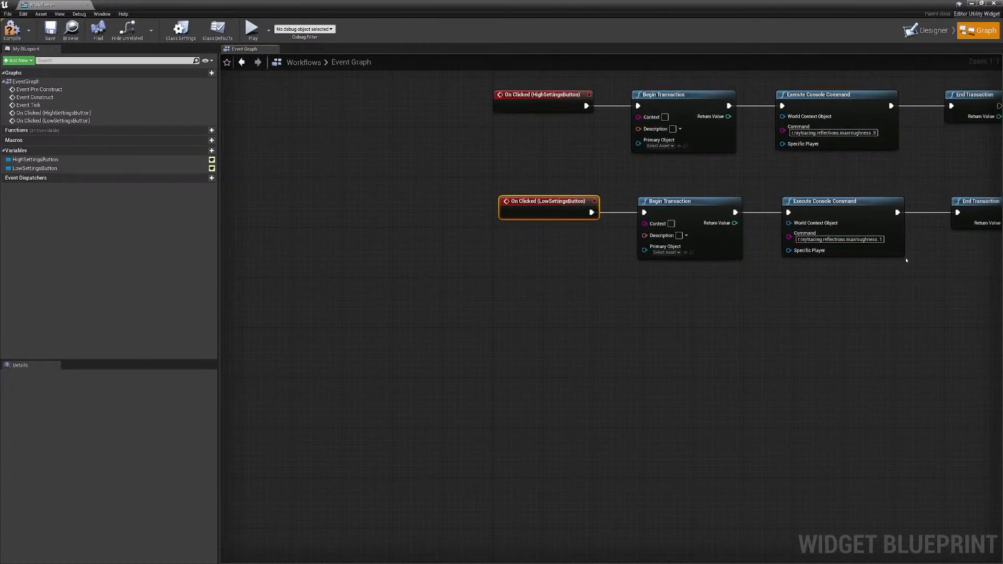
click(12, 31)
click(50, 30)
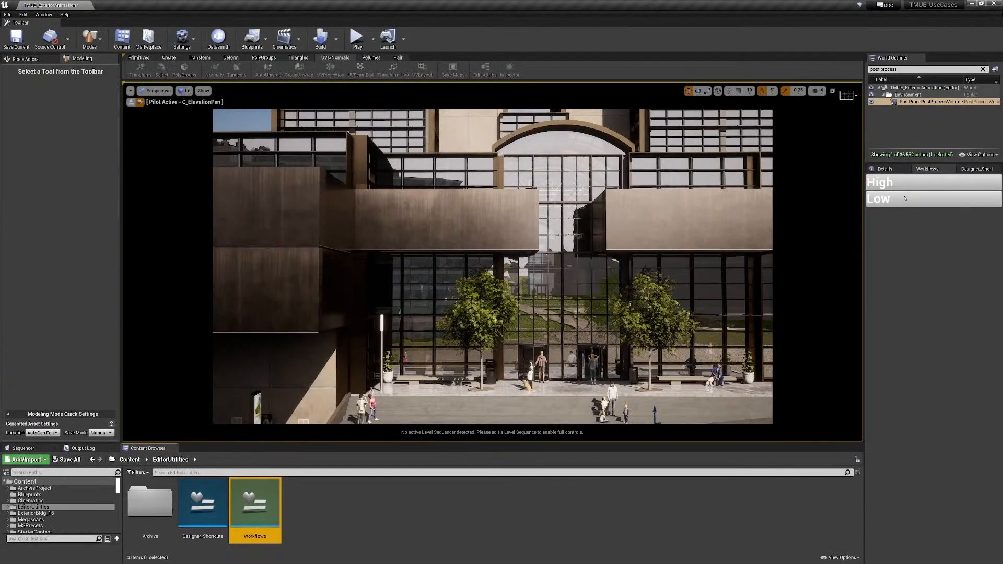
- Test the widget's Low and High buttons in turn, comparing the facade reflections in the viewport
click(905, 198)
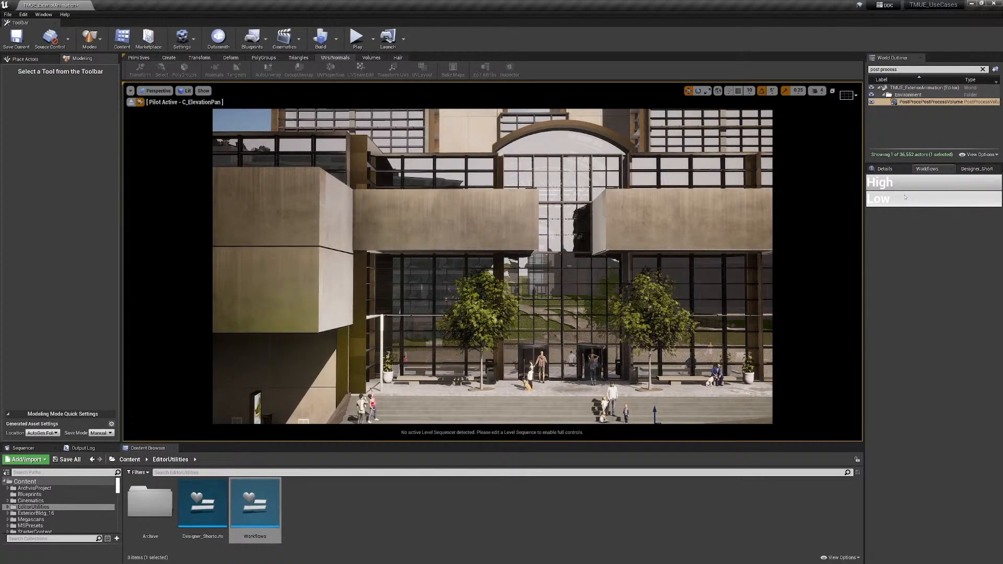
click(899, 183)
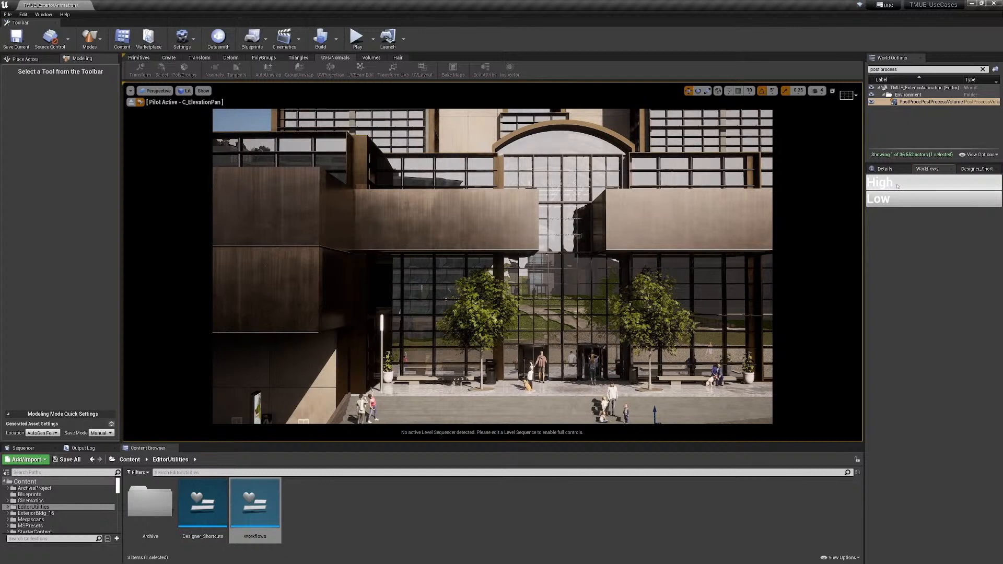
click(898, 186)
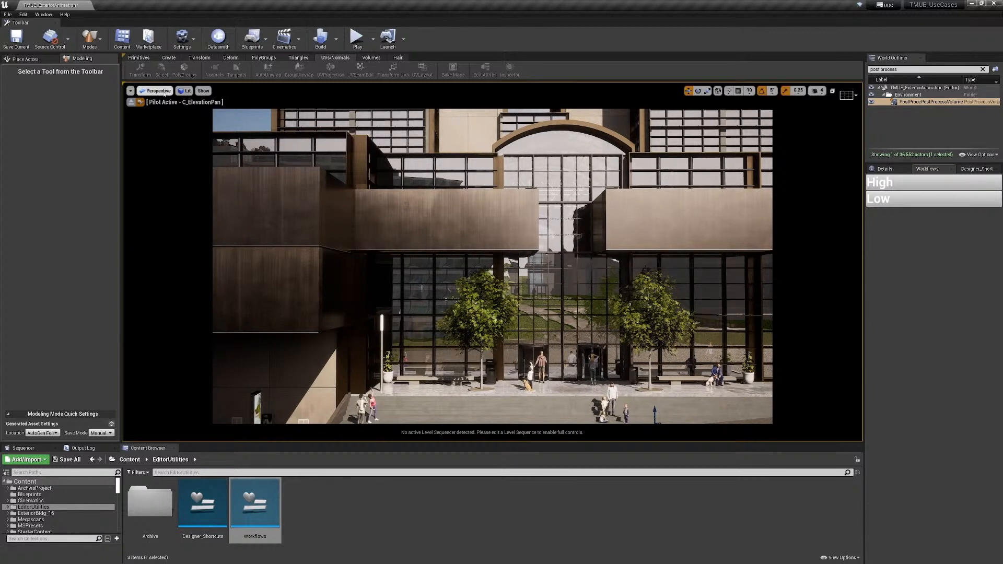
- Switch the viewport to the C_Lobby camera and apply the Grid (3x3) composition overlay
click(159, 91)
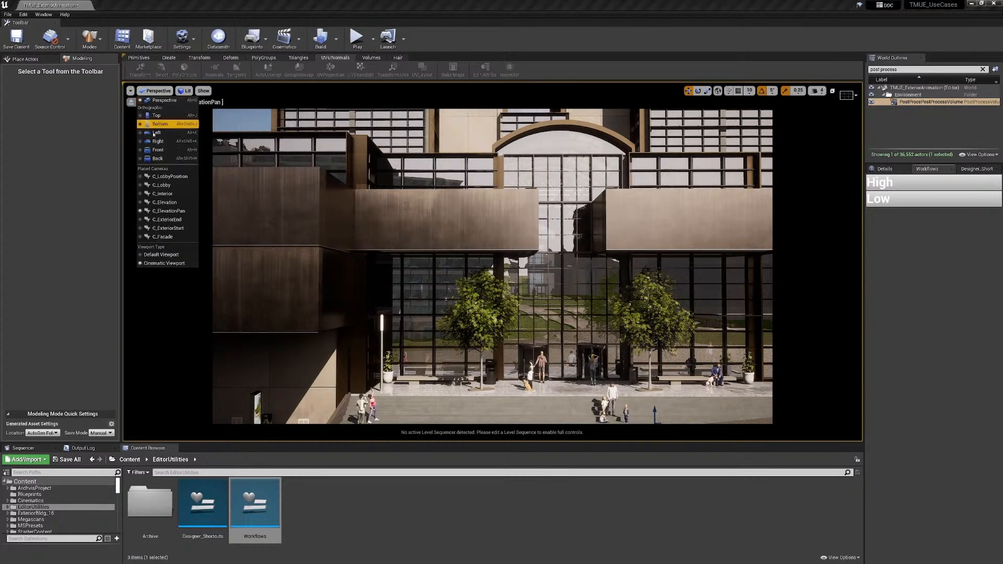
click(159, 185)
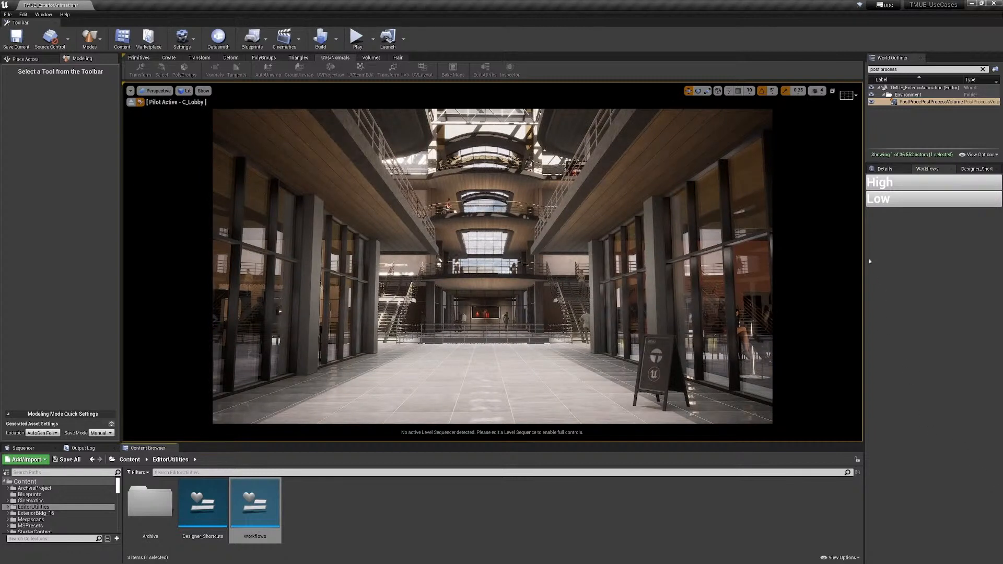
click(856, 96)
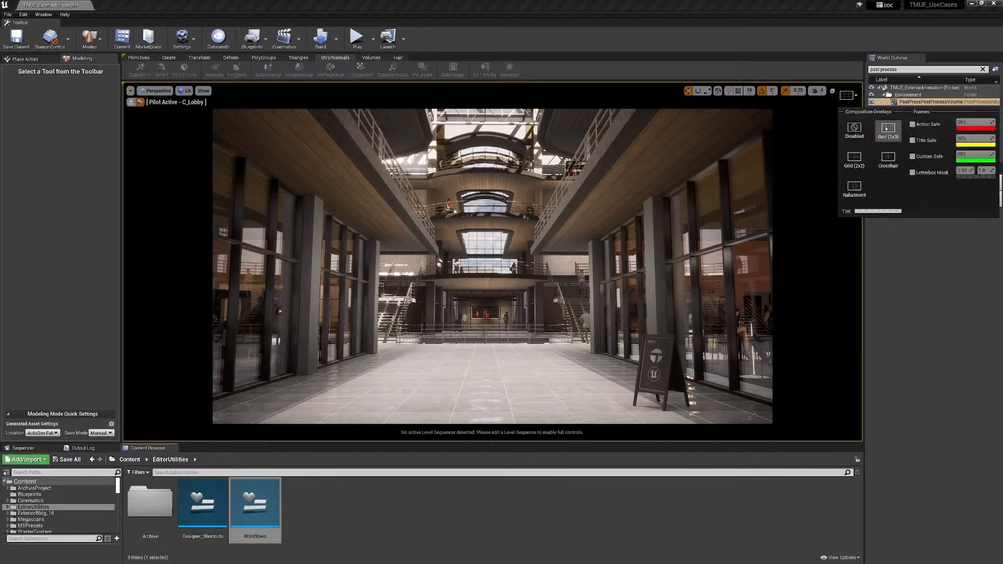
click(886, 129)
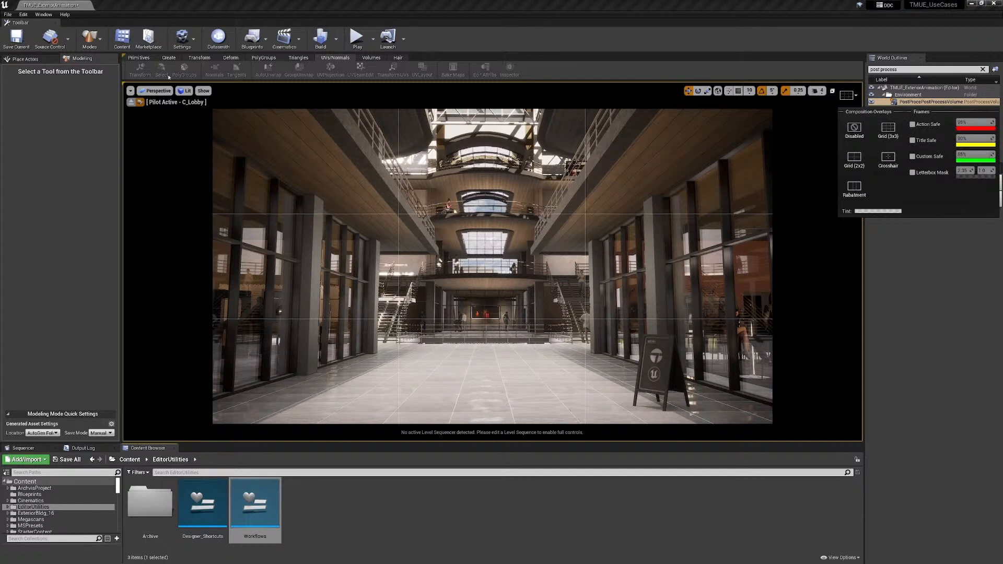
- Choose the Cinematic Viewport type and change the composition overlay to Grid (2x2)
click(160, 91)
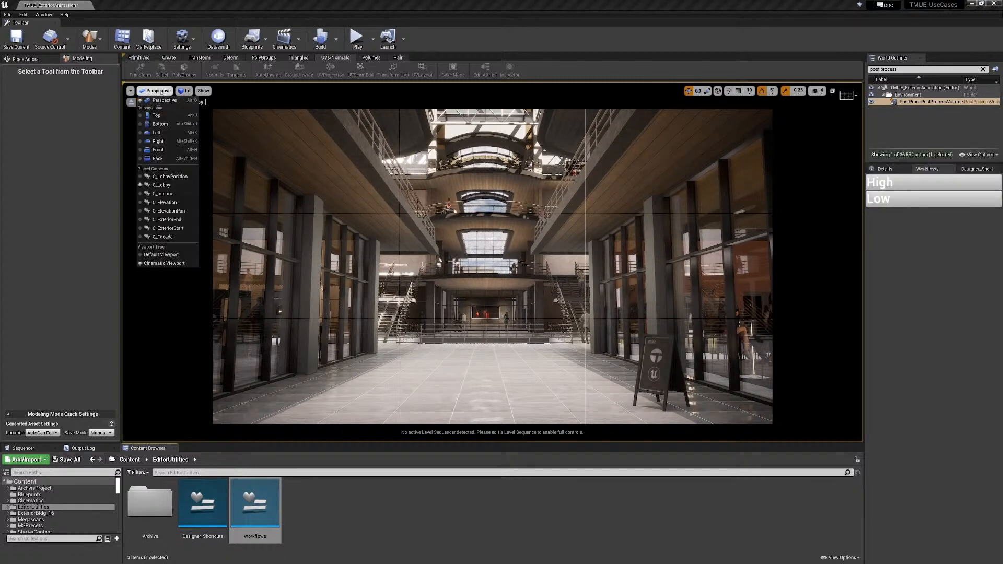
click(153, 264)
click(849, 96)
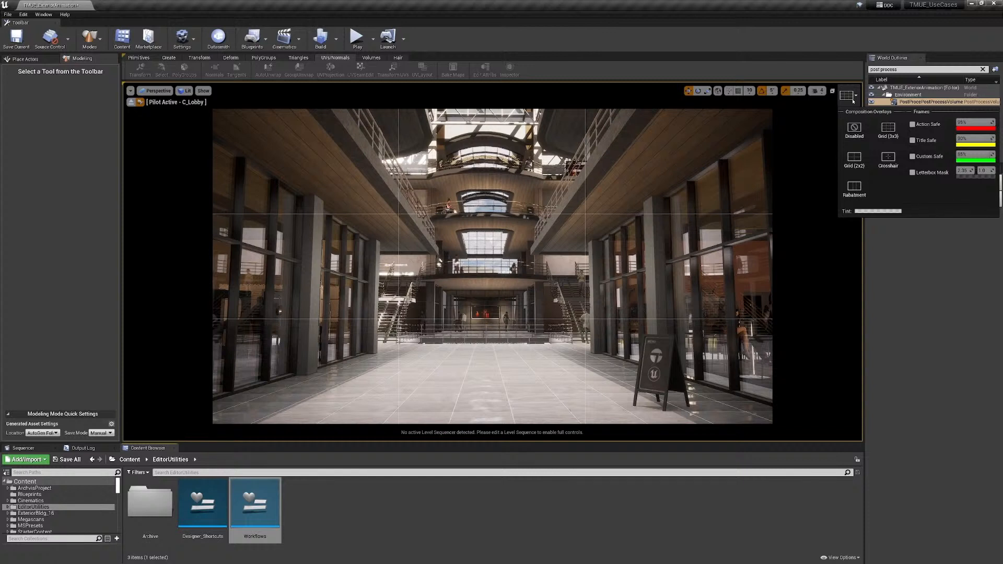
click(854, 158)
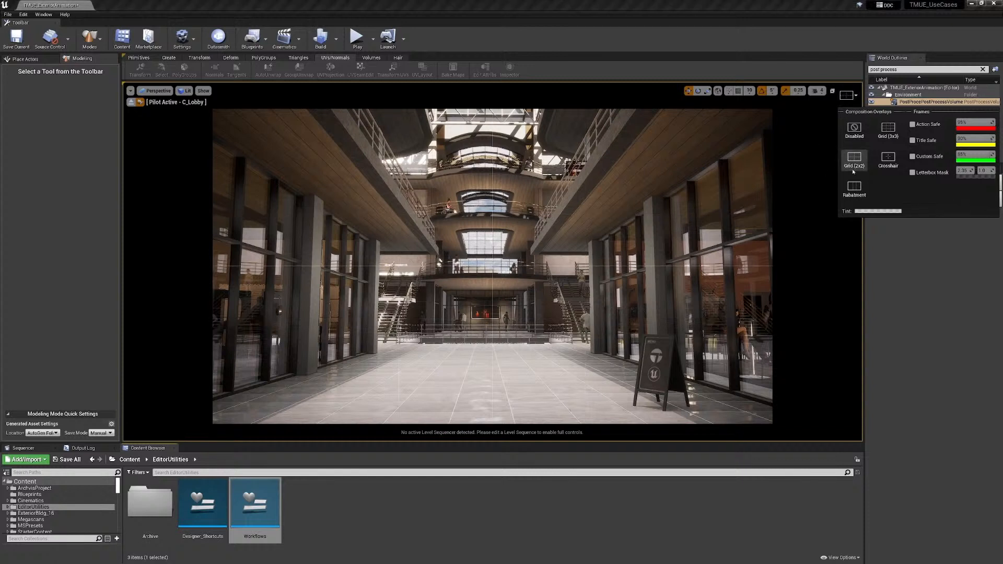
- Try the Rabatment and Grid (3x3) composition overlays, and set the viewport's composition overlay to Disabled
click(853, 188)
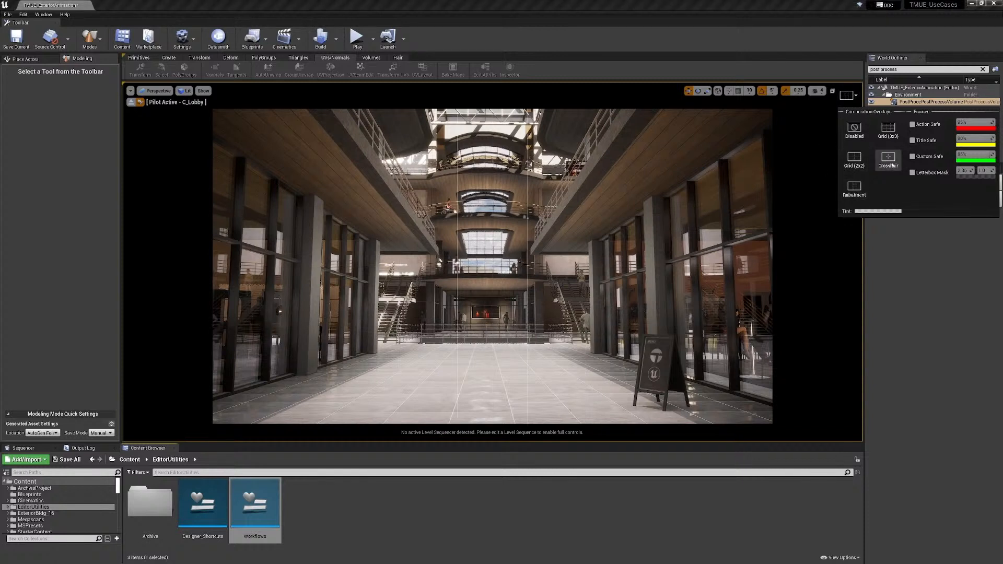
click(887, 128)
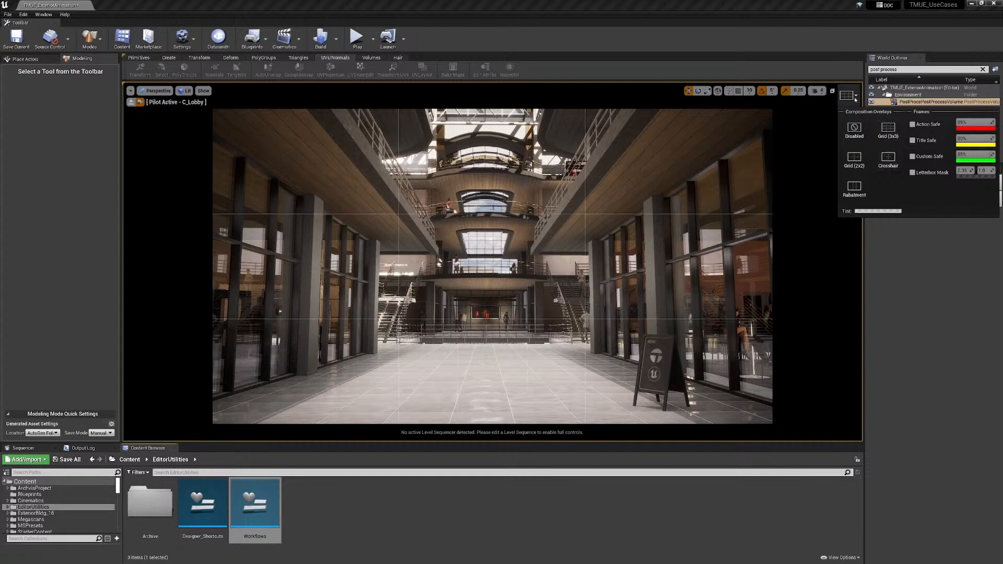
click(853, 126)
click(849, 302)
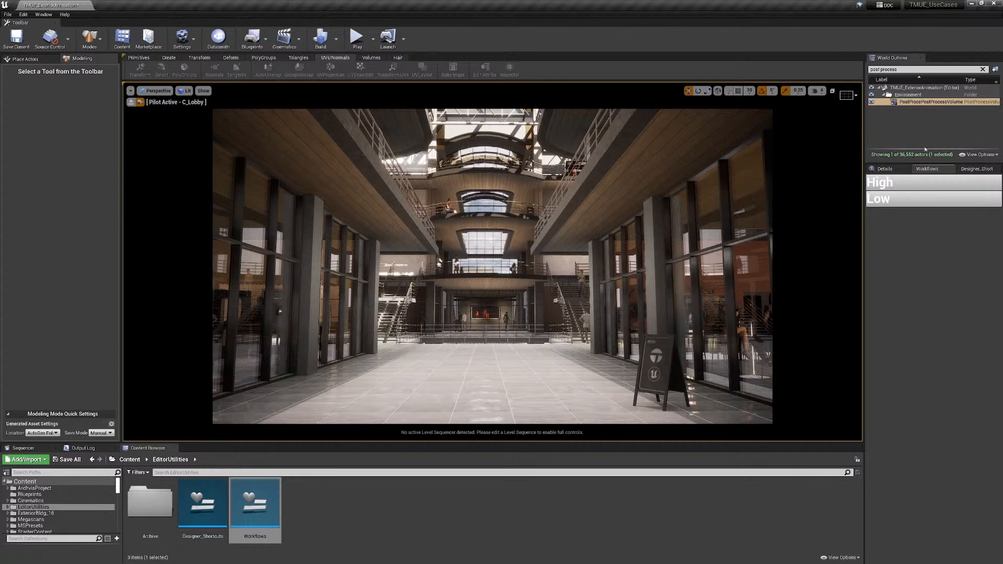
- Find the C_Lobby camera in the World Outliner, lower its Z location in its details, and turn its view slightly
click(983, 70)
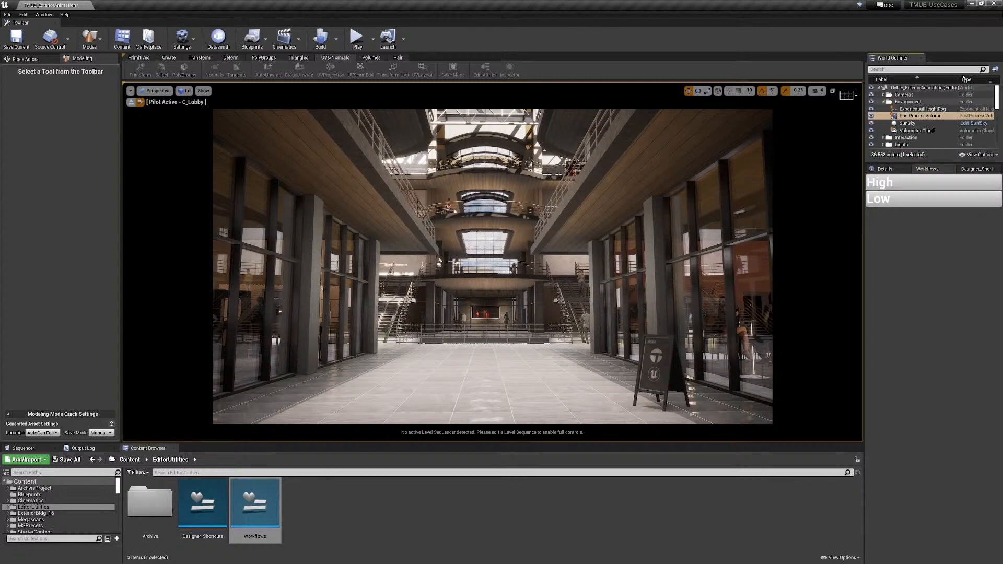
text(C_)
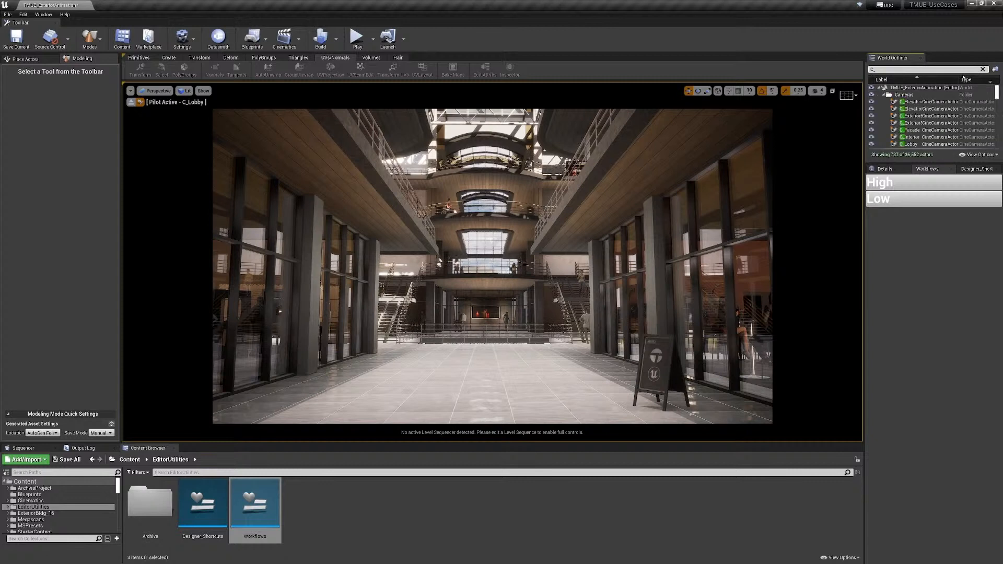
text(Lobb)
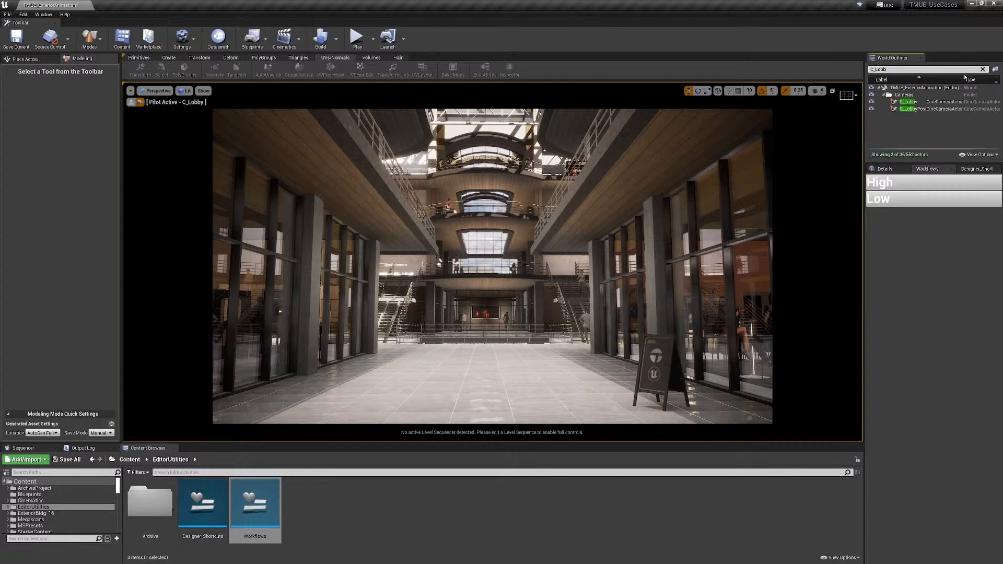
click(925, 103)
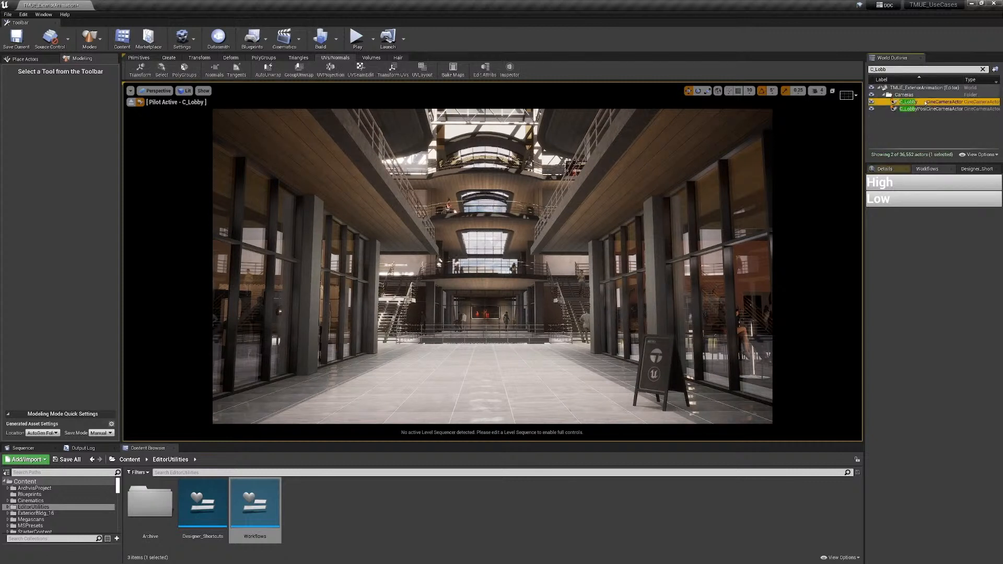
click(885, 169)
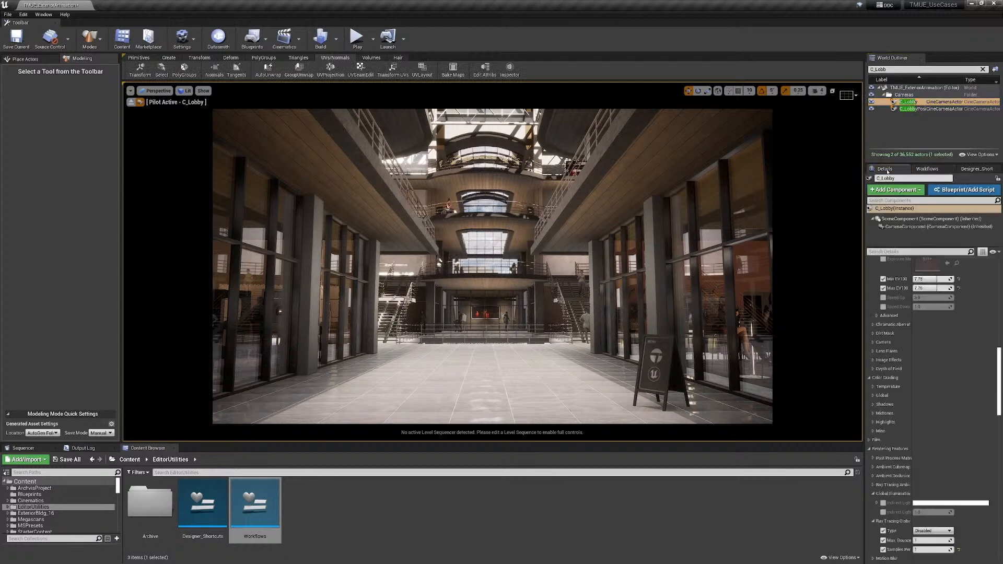
scroll(985, 360, up, 10)
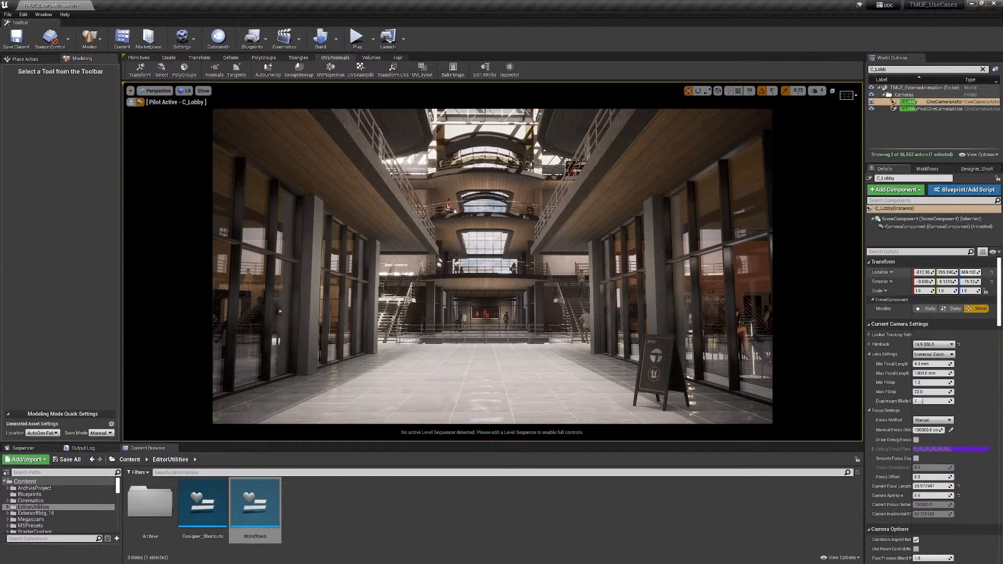
mouse_move(973, 272)
mouse_down()
mouse_move(989, 272)
mouse_move(955, 272)
mouse_move(968, 272)
mouse_up()
right_drag(492, 266, 495, 266)
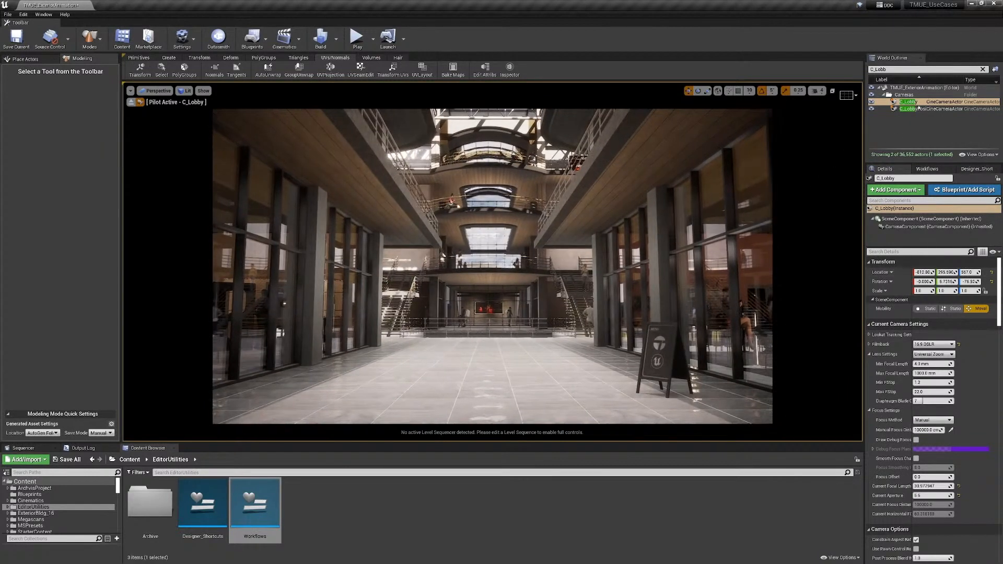
- Turn on Lock Actor Movement for the C_Lobby camera and turn it off again
right_click(918, 106)
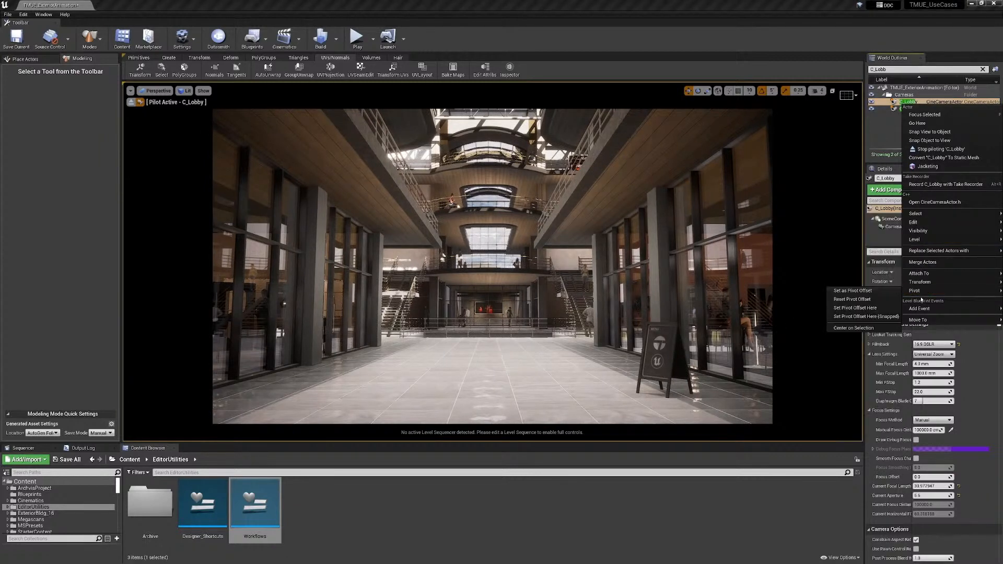
mouse_move(920, 282)
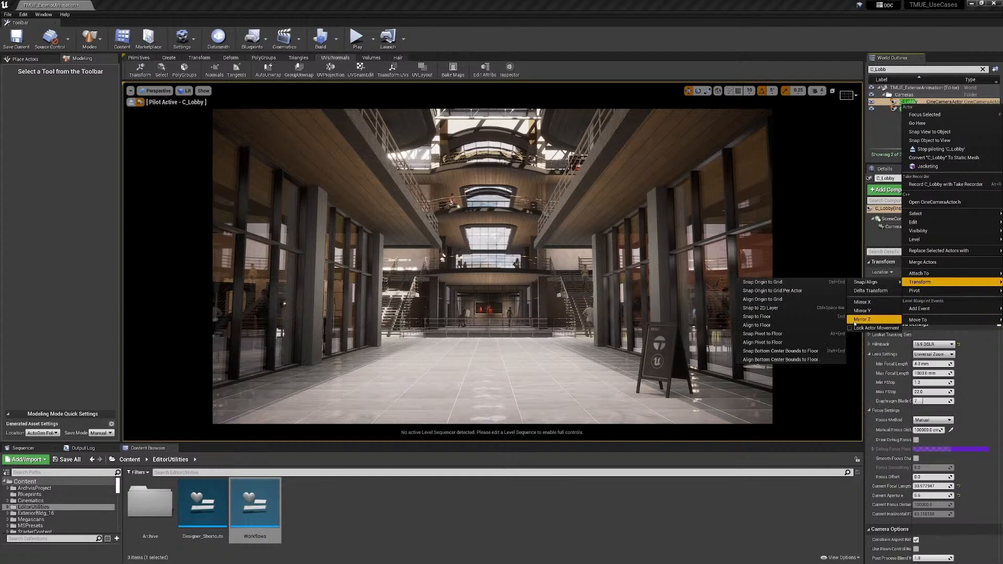
click(850, 328)
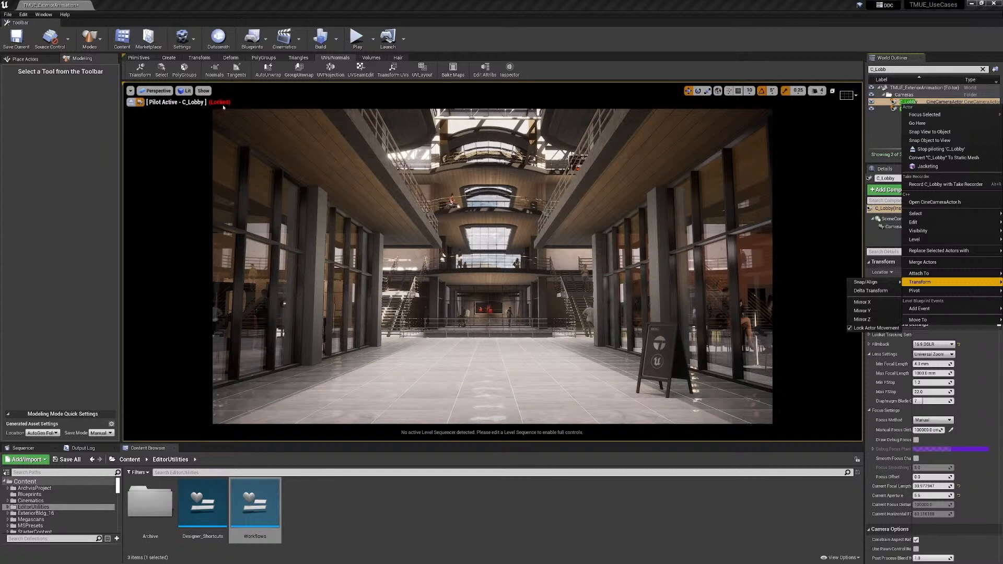
click(851, 329)
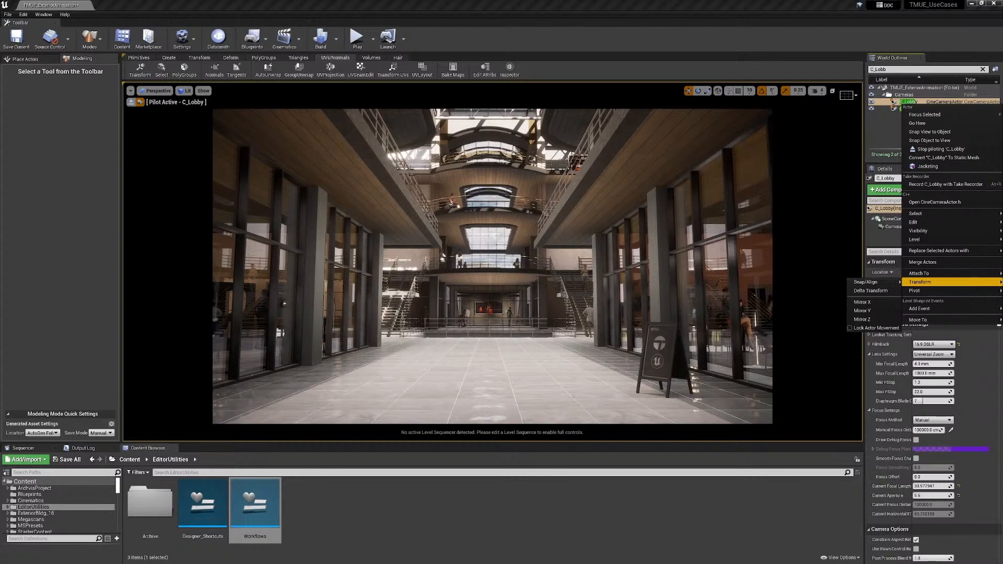
- Create a new level sequence named Seq_Lobby in the Cinematics folder
click(283, 37)
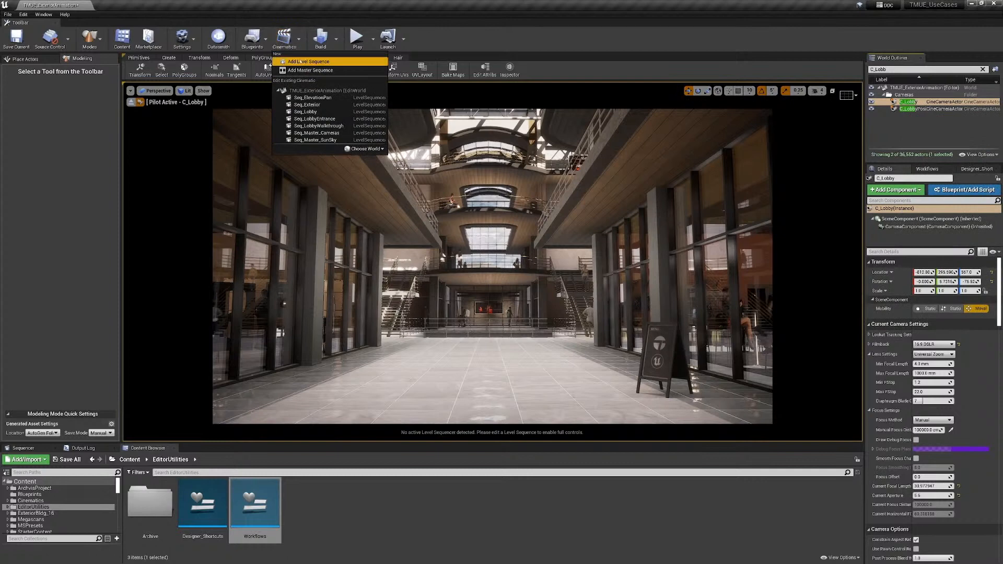
click(300, 62)
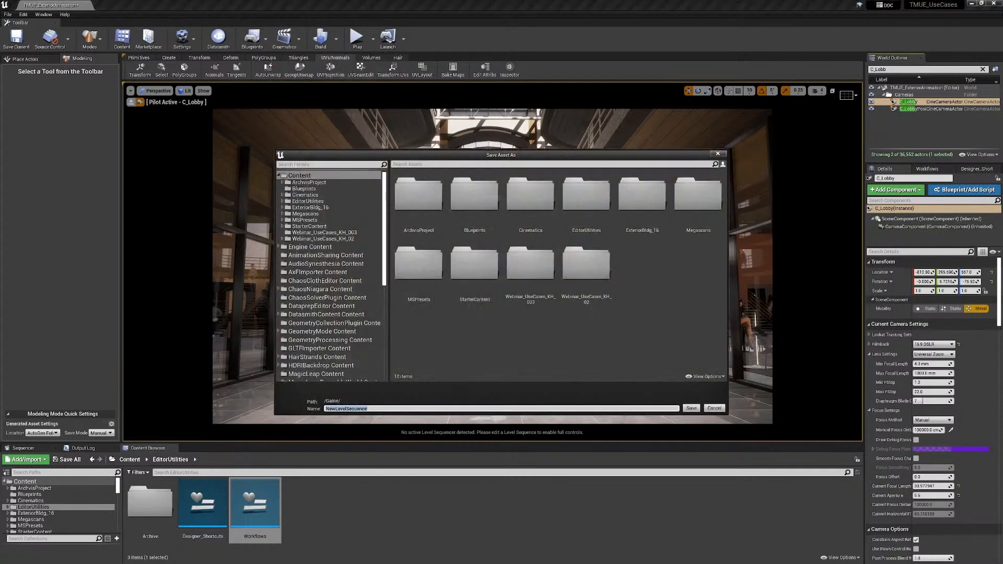
double_click(530, 199)
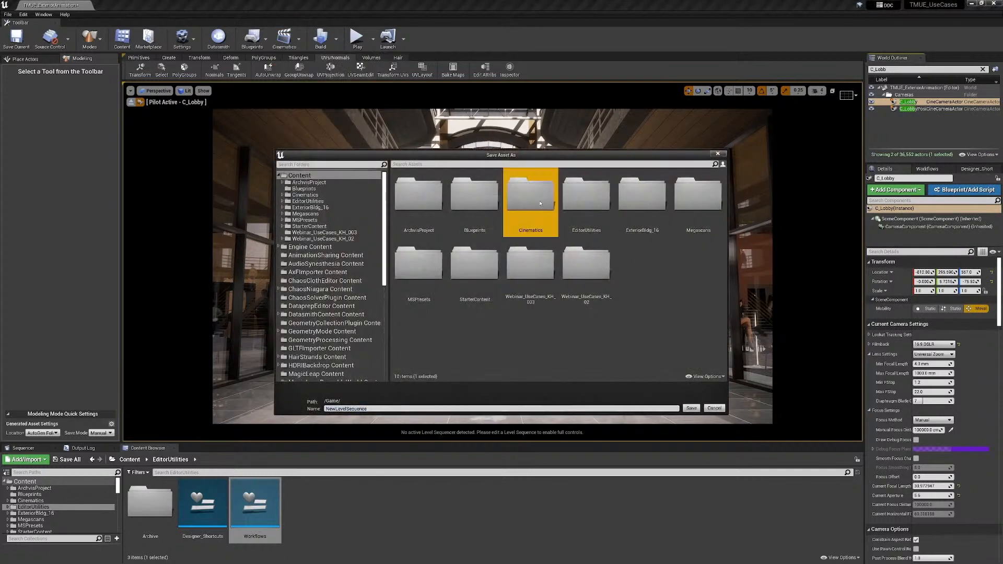
click(363, 409)
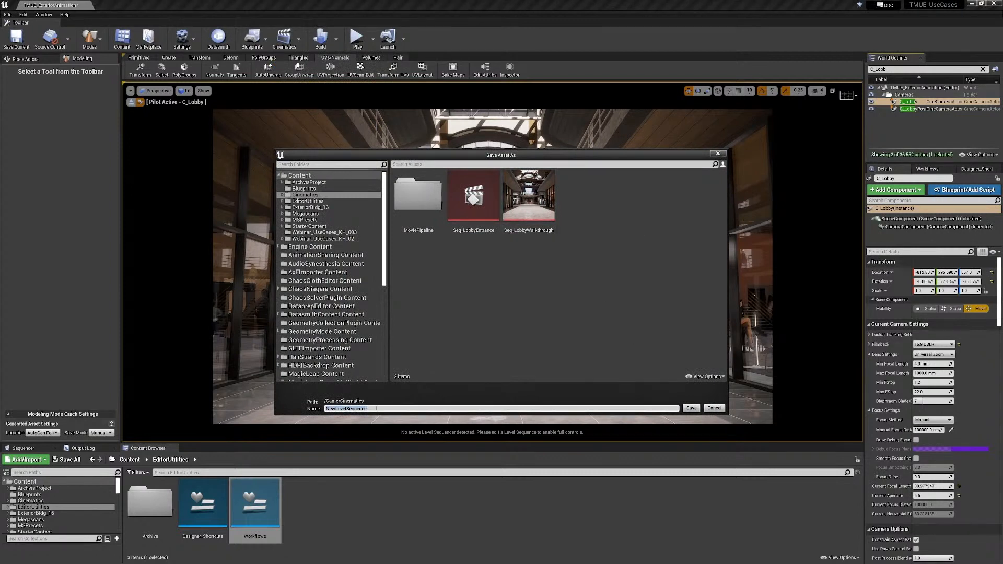
text(Seq_Lobby)
click(691, 408)
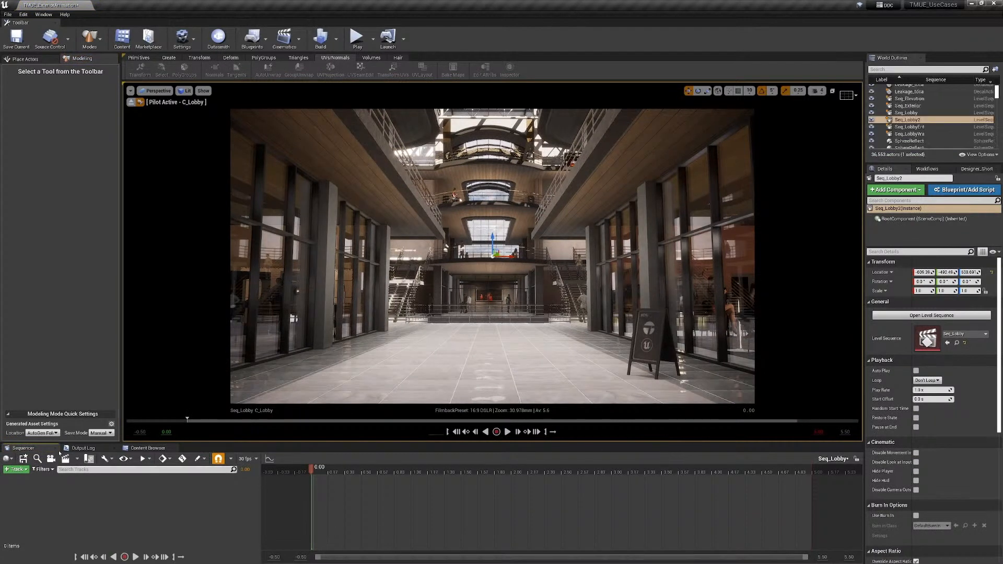
- Add the C_Lobby camera actor to the Seq_Lobby sequence and bind it to the Camera Cuts track
click(17, 469)
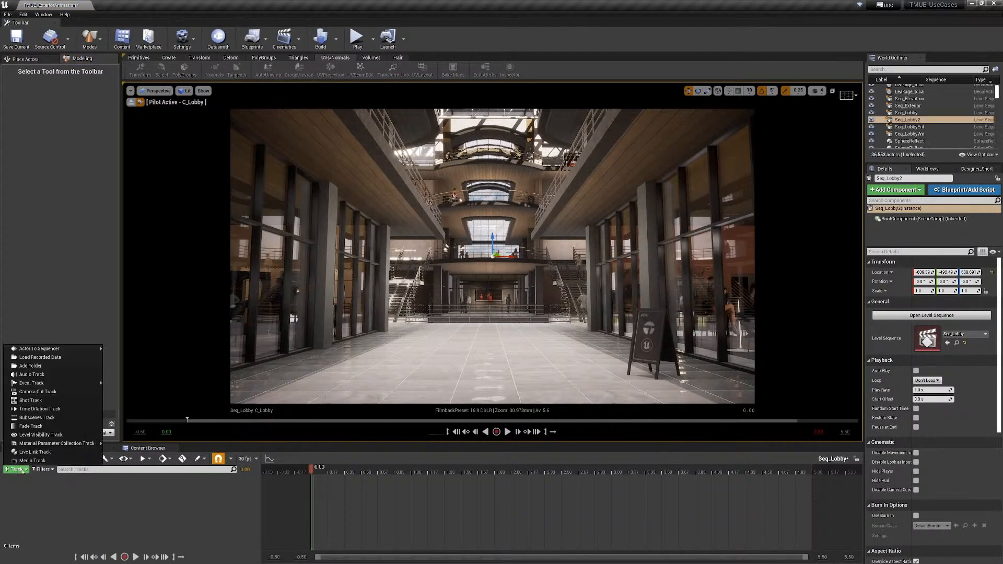
mouse_move(69, 349)
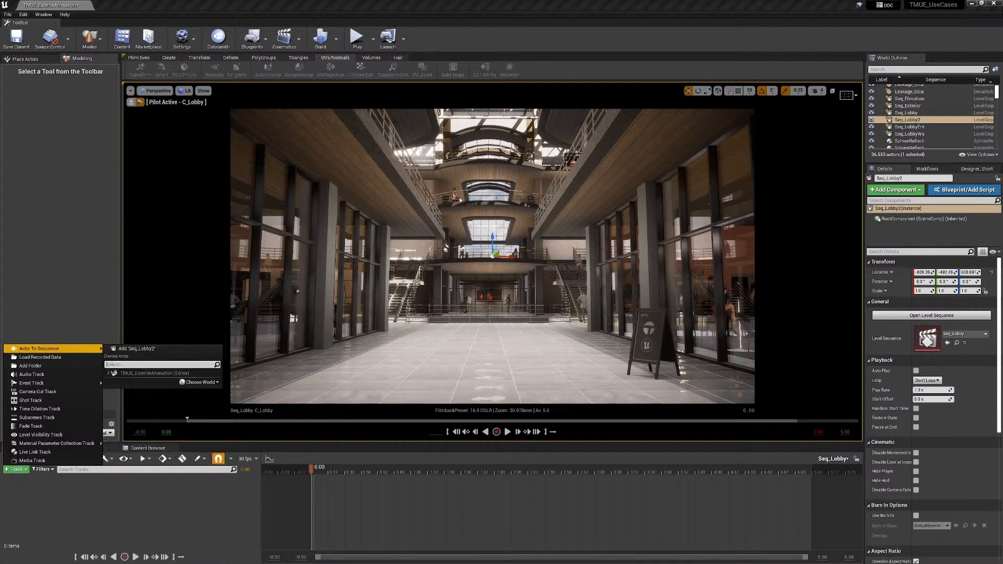
text(c_)
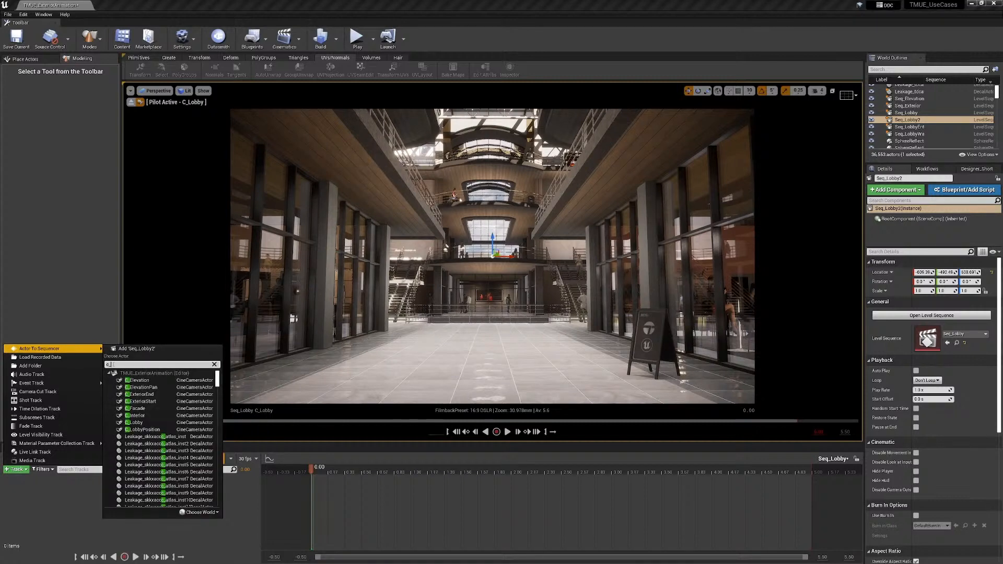
click(137, 423)
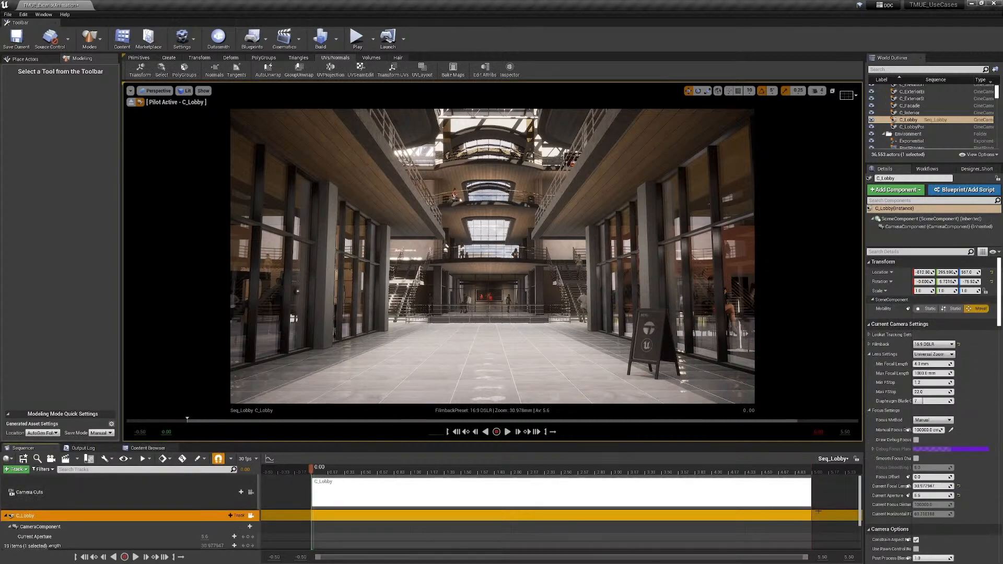
click(233, 491)
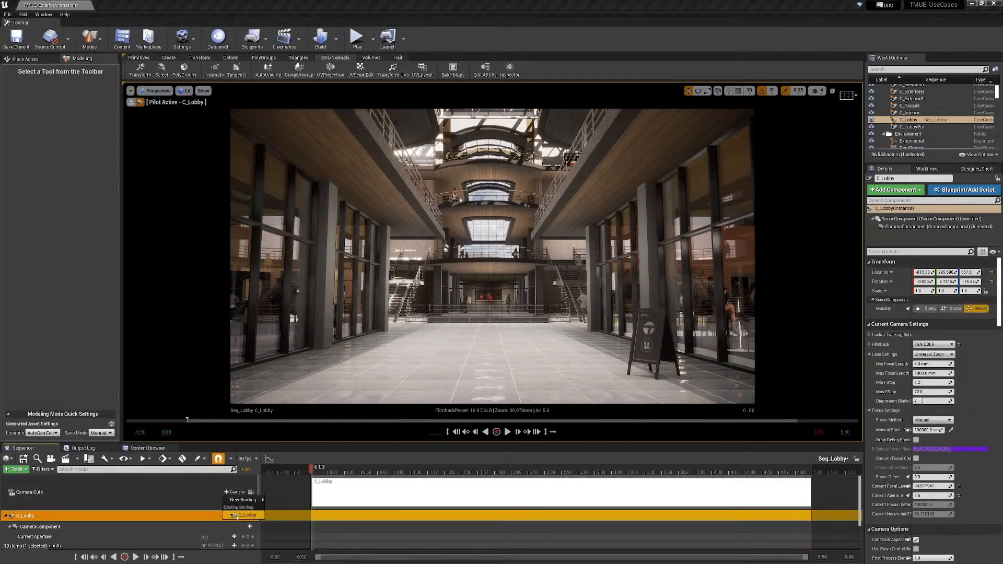
click(246, 515)
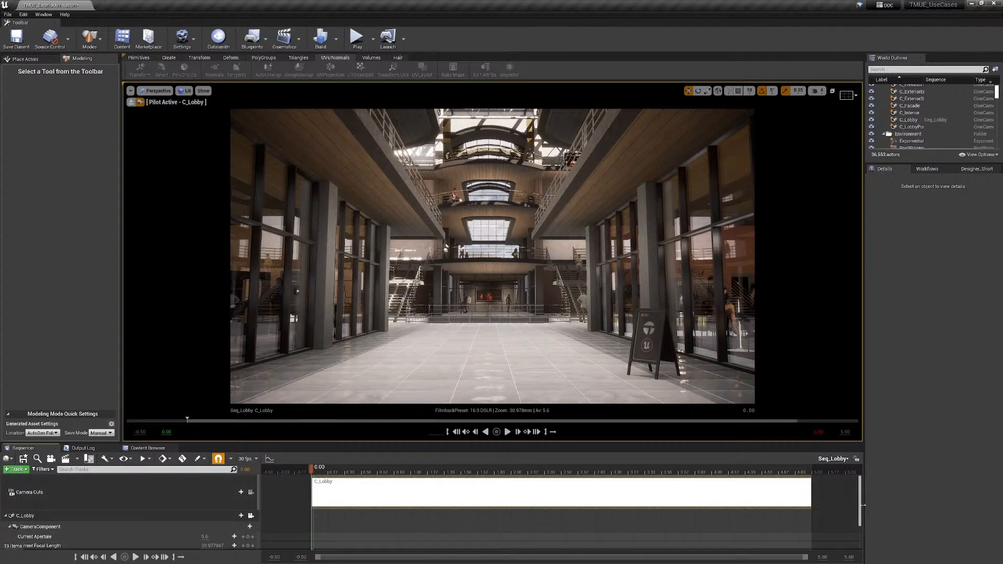
- Key C_Lobby's Transform at 0.00 and, with the camera moved forward and turned towards the staircase, at 5.00, and scrub back to the start
scroll(860, 516, down, 2)
drag(860, 516, 860, 519)
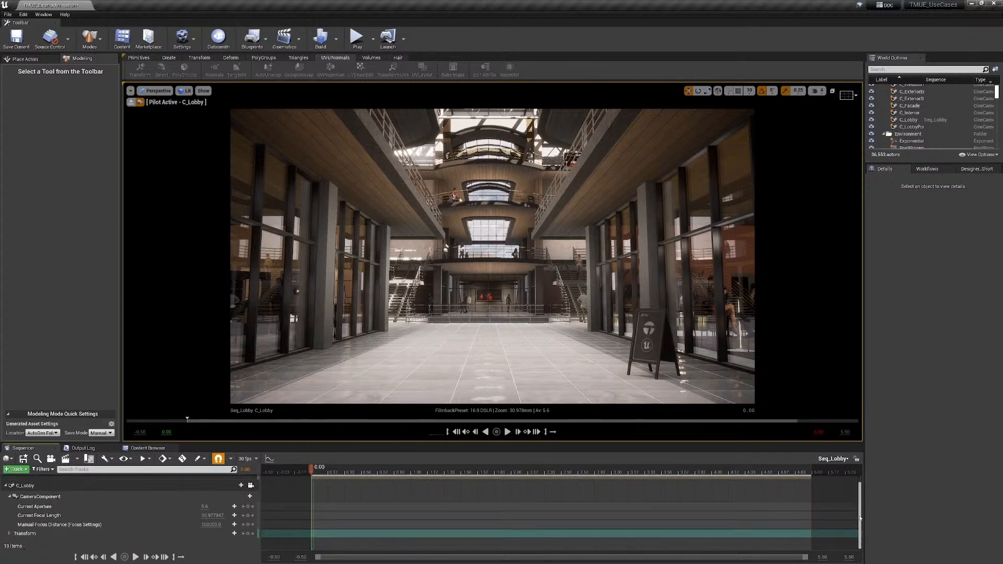
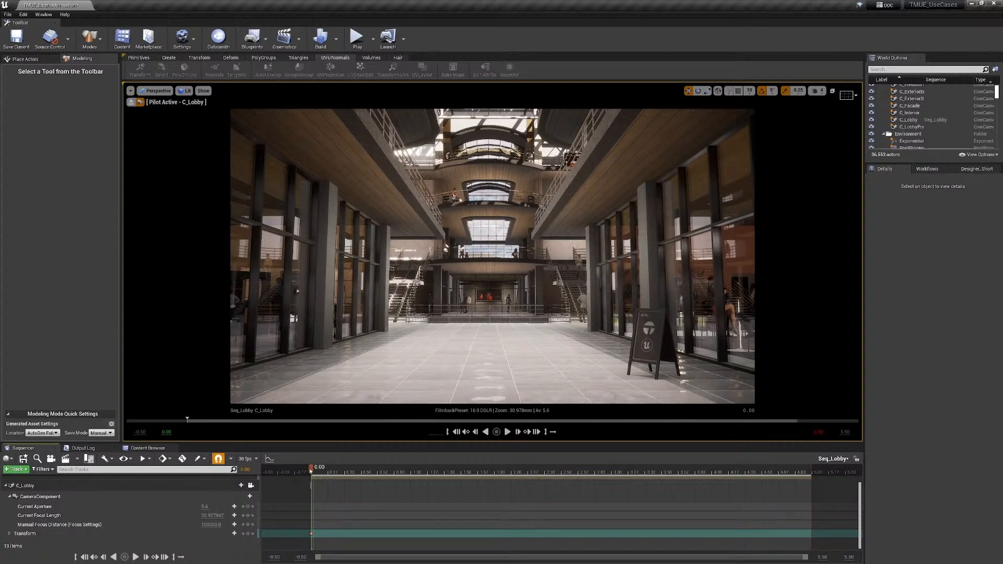
drag(310, 471, 813, 487)
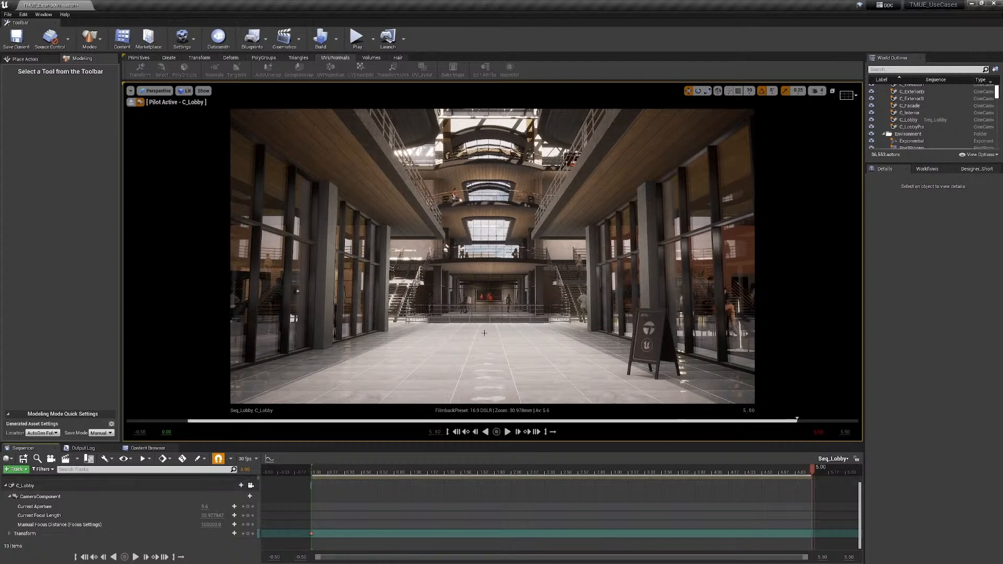
scroll(490, 339, up, 5)
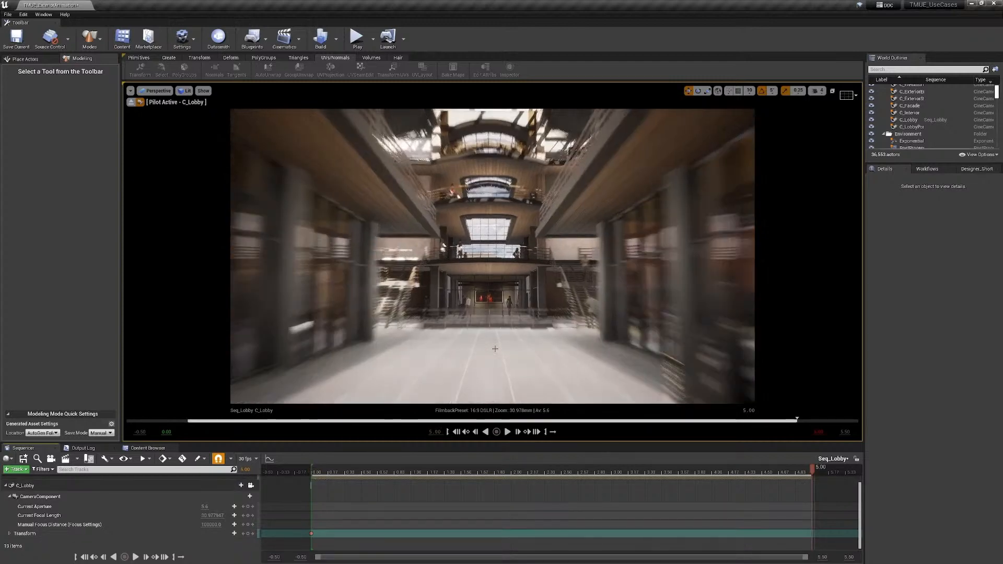
scroll(495, 348, up, 5)
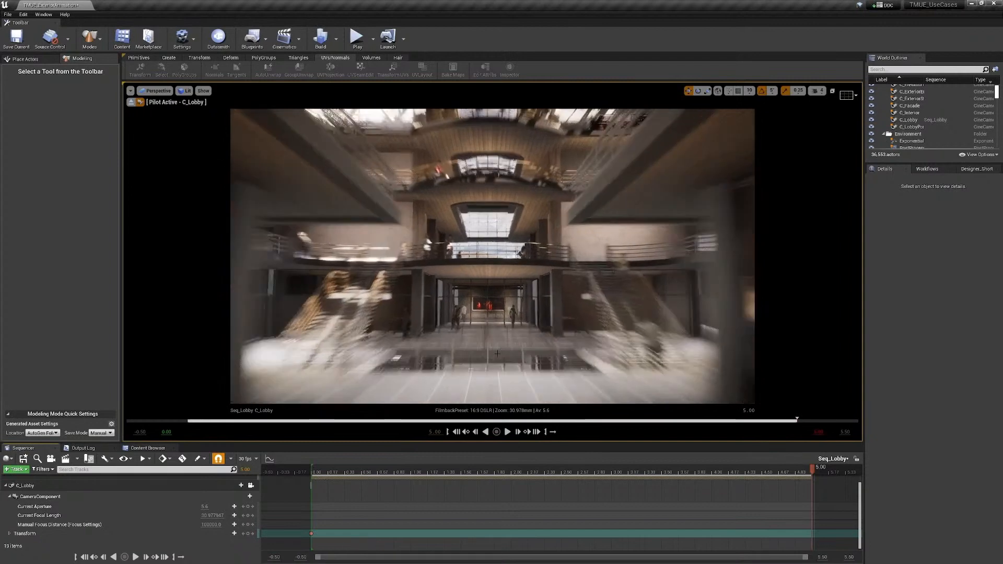
right_drag(495, 349, 453, 361)
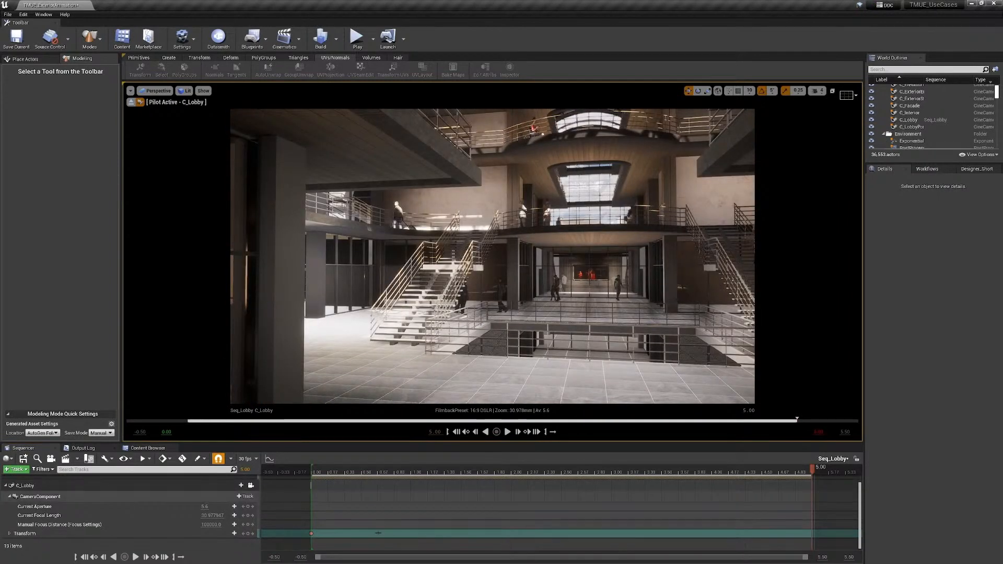
click(249, 534)
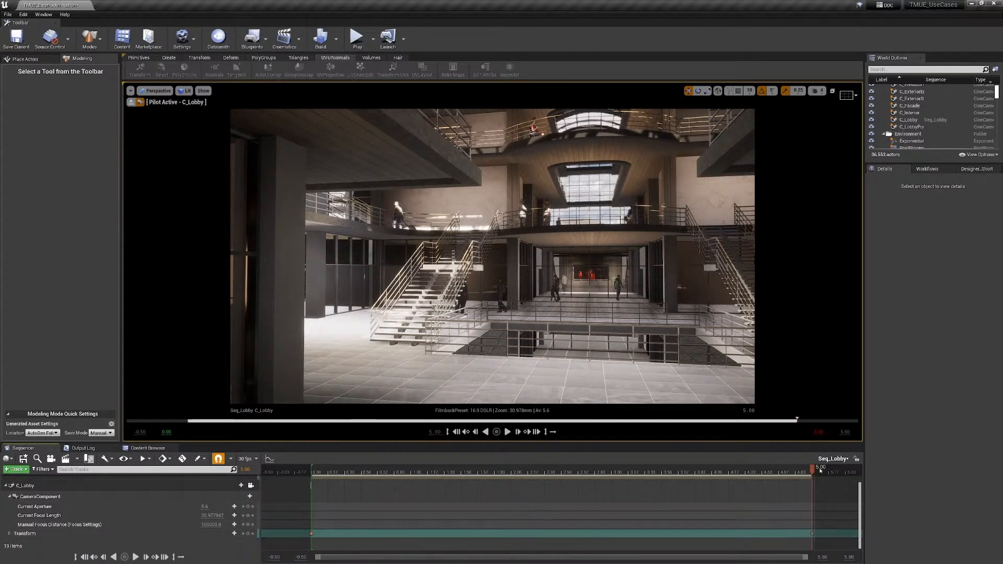
drag(812, 468, 307, 470)
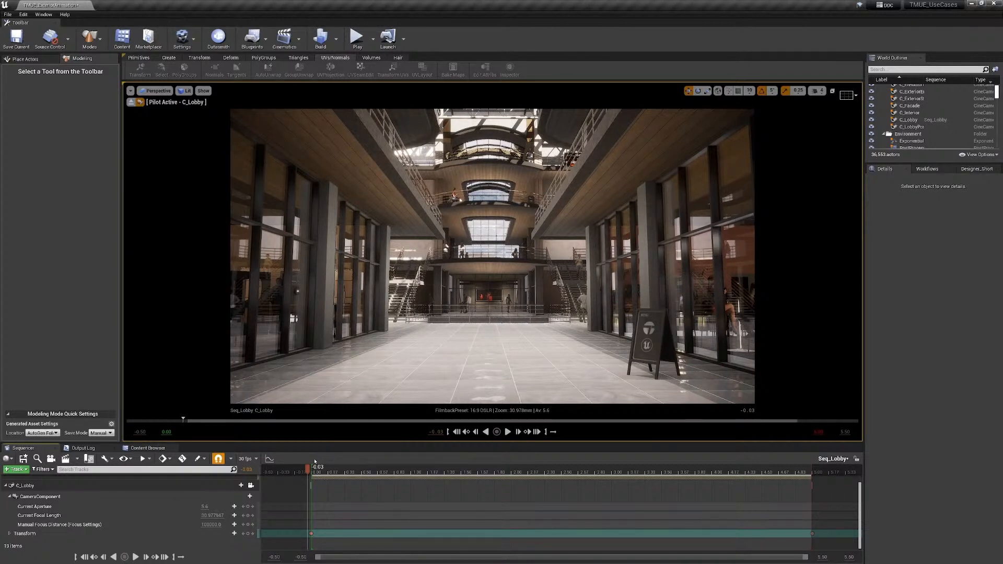
- Open the Curve Editor for C_Lobby and inspect the X, Y and Z curves under its Transform Location
click(270, 459)
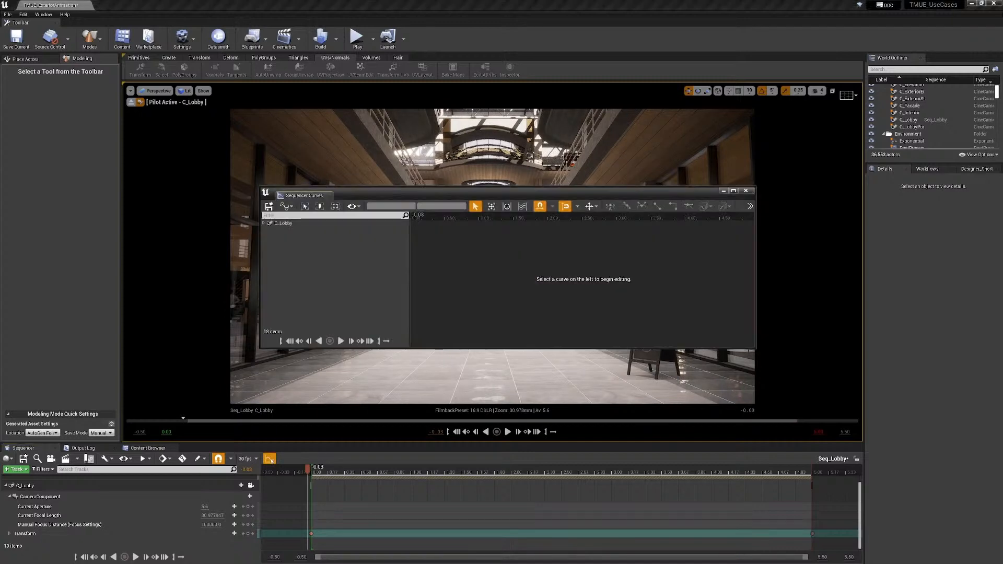
drag(329, 195, 314, 233)
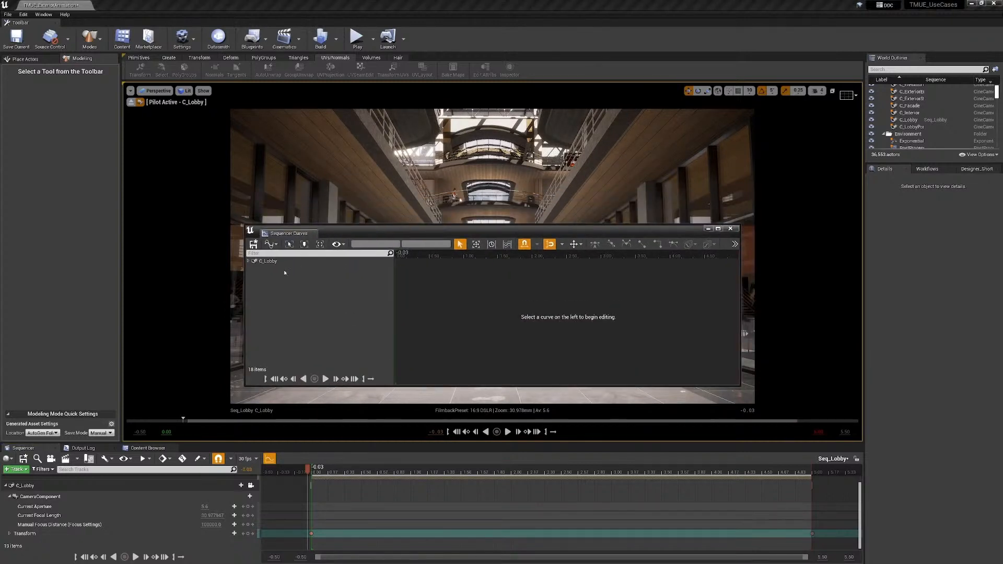
click(249, 261)
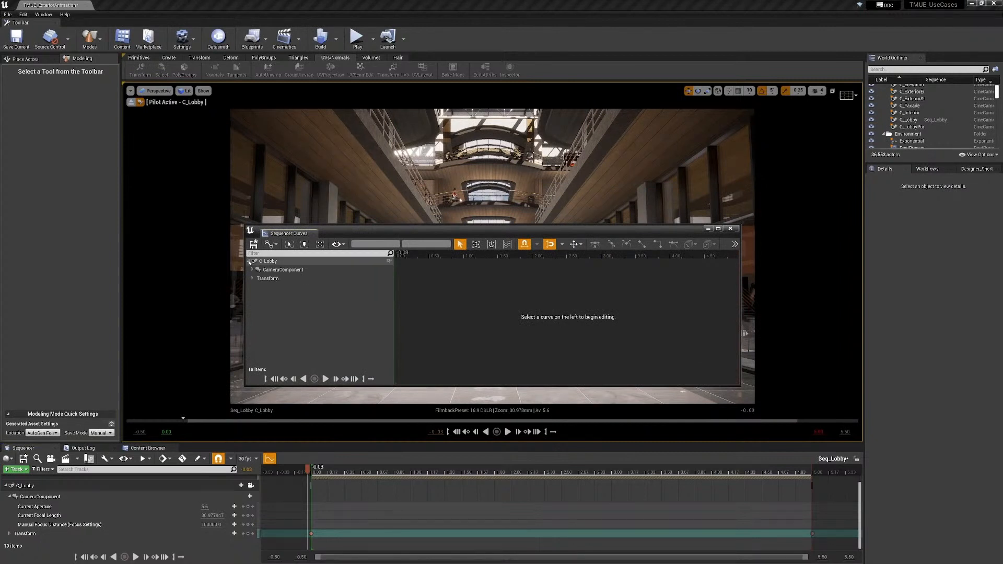
click(250, 279)
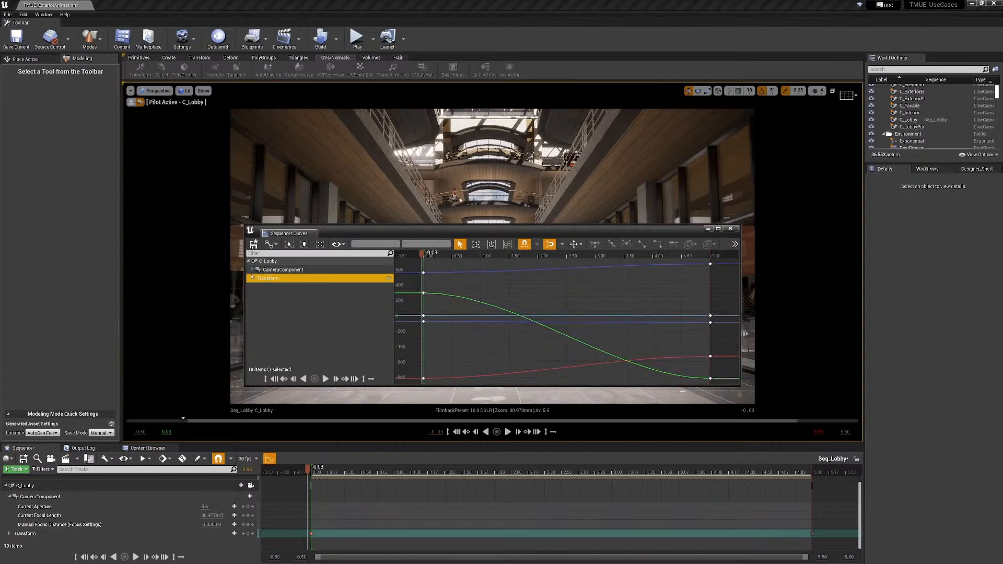
click(252, 277)
click(256, 286)
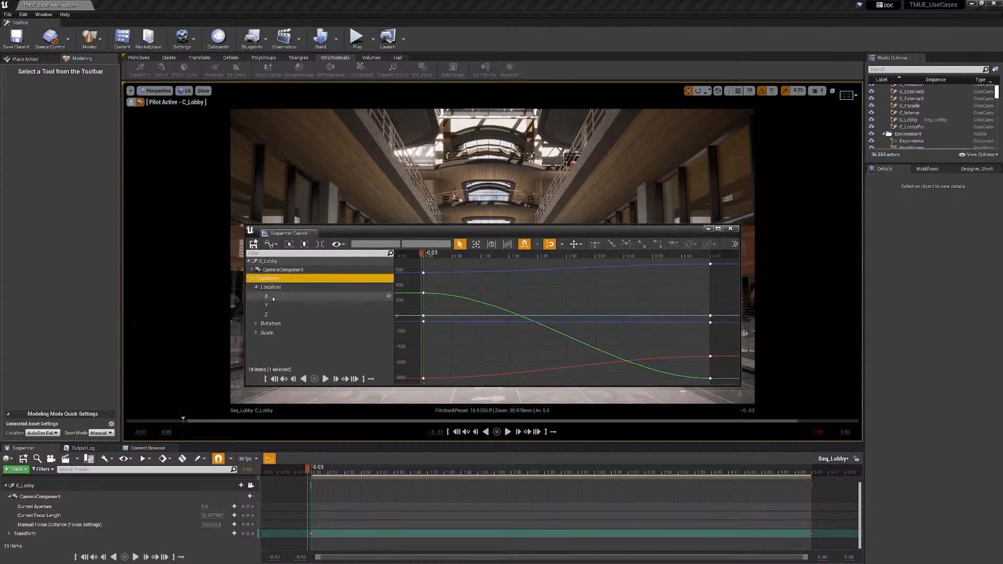
click(271, 297)
click(269, 305)
click(270, 314)
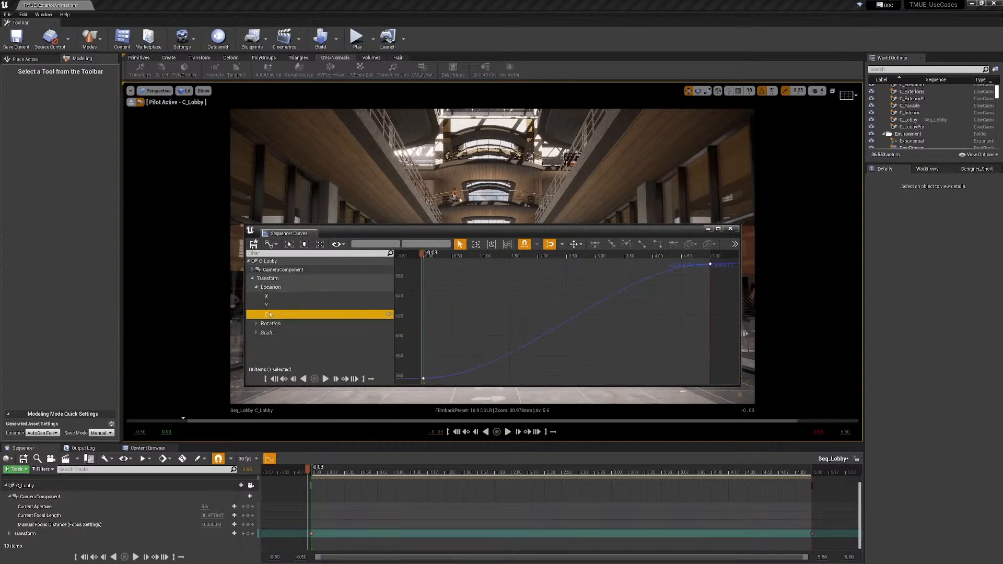
- Set both keys of C_Lobby's Location X curve to linear interpolation
click(267, 296)
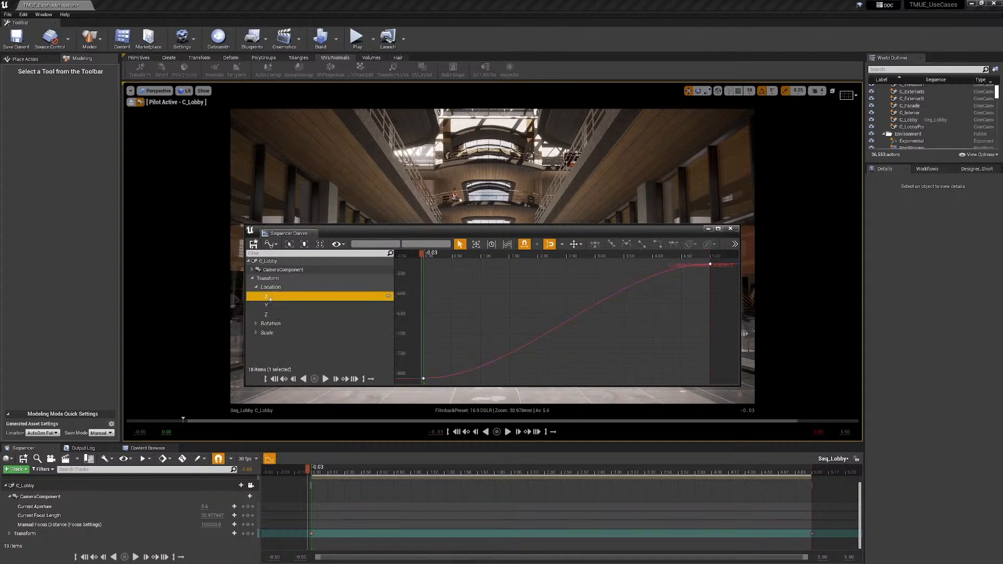
click(423, 379)
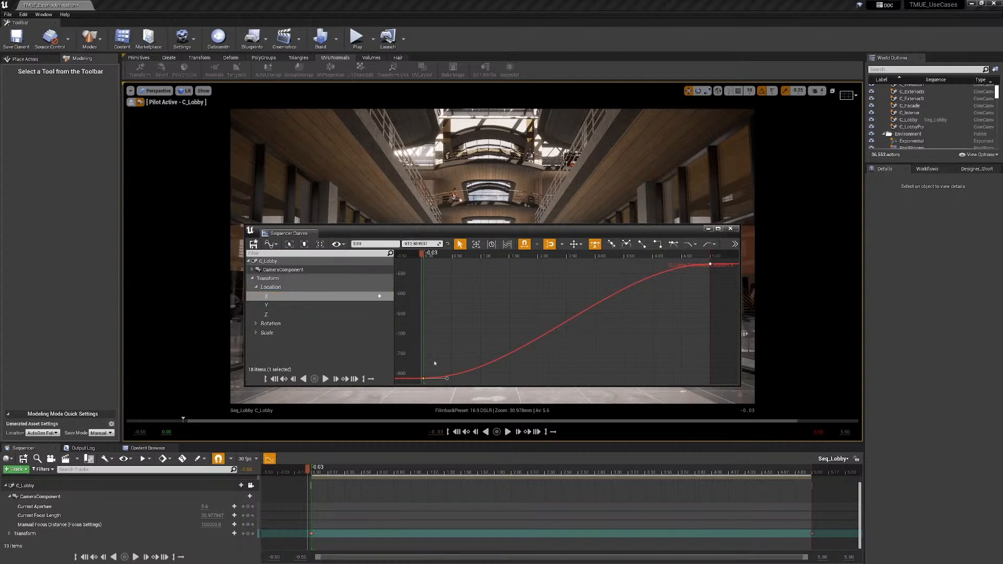
click(642, 244)
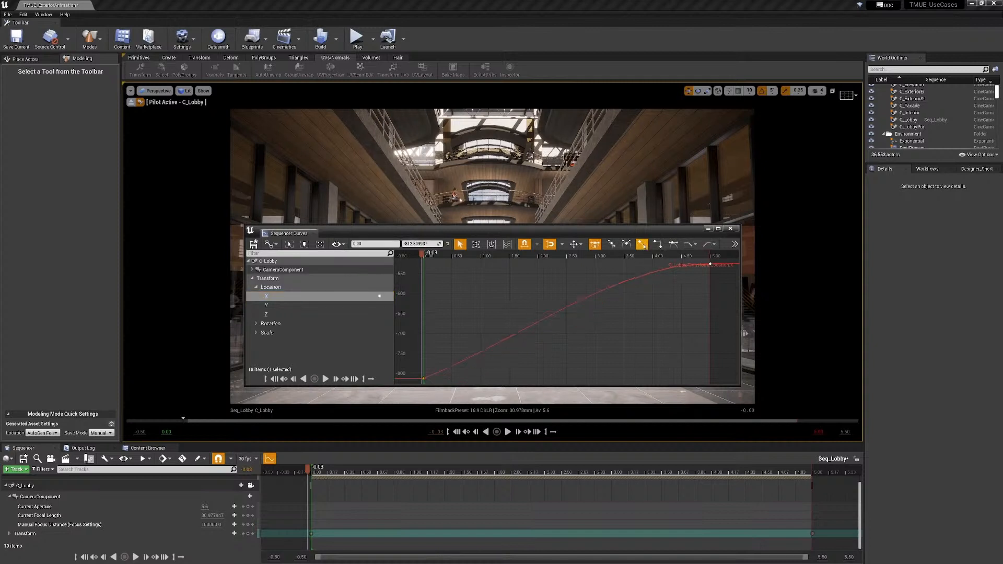
click(710, 265)
click(642, 244)
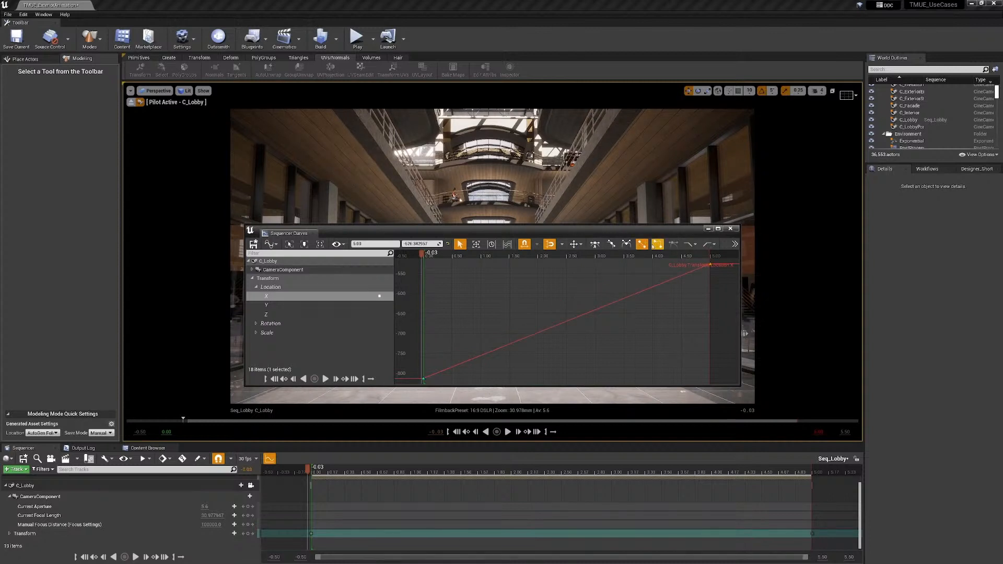
- View C_Lobby's Rotation Yaw curve, save the Seq_Lobby sequence and close the Curve Editor
click(256, 323)
click(267, 333)
click(273, 351)
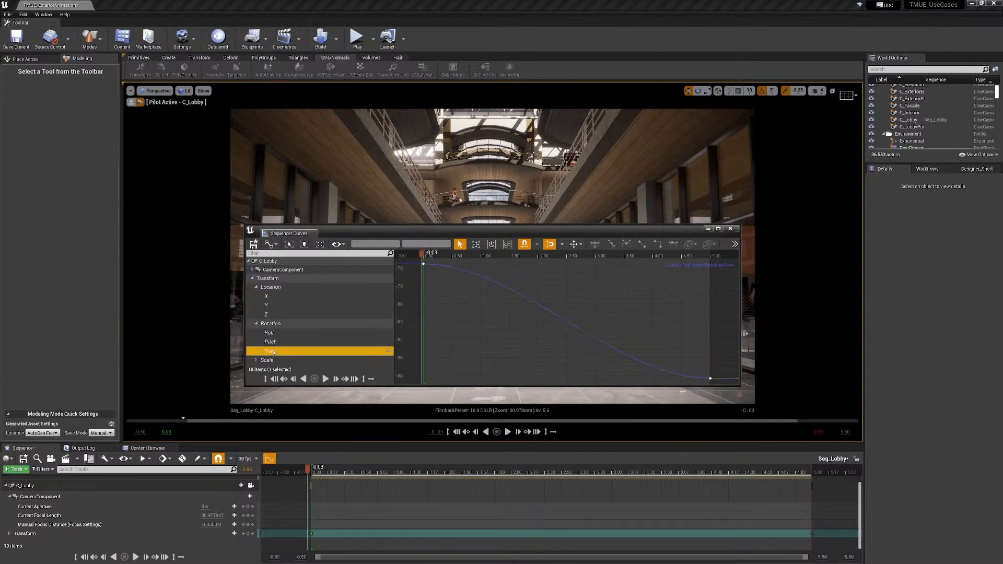
click(255, 246)
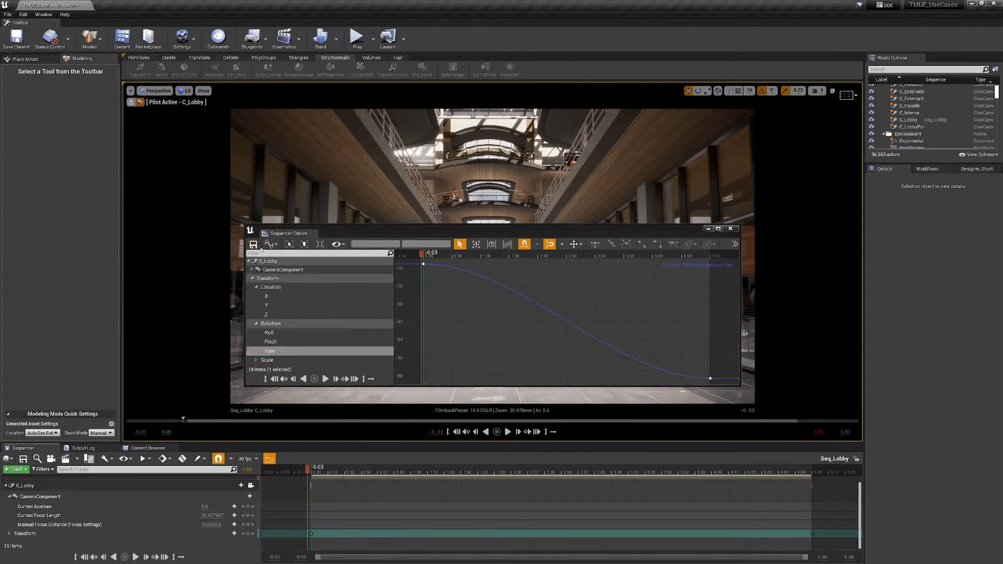
click(731, 229)
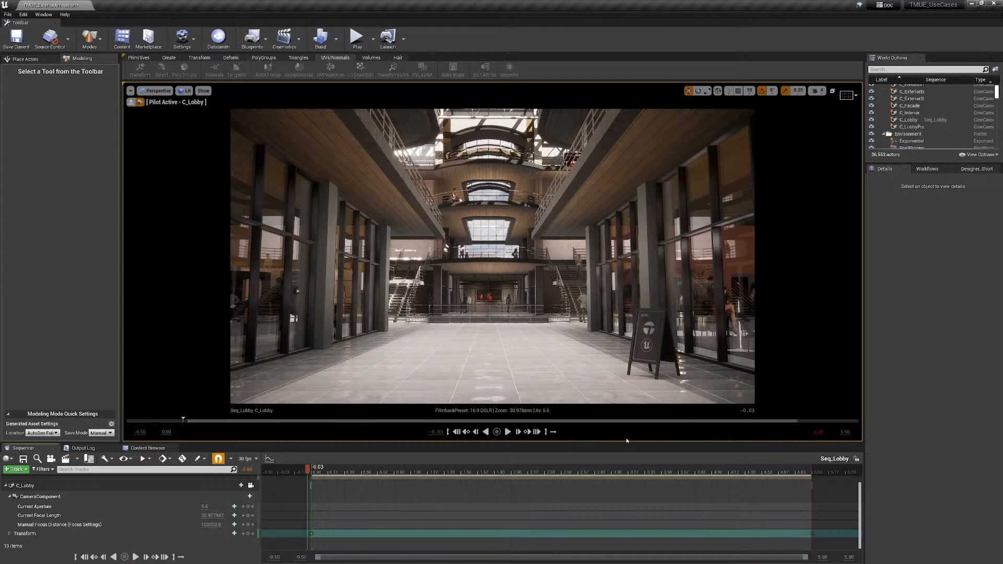
- Add the Slate_Menu sign actor to the Seq_Lobby sequence and key its Transform at 0.00
click(648, 342)
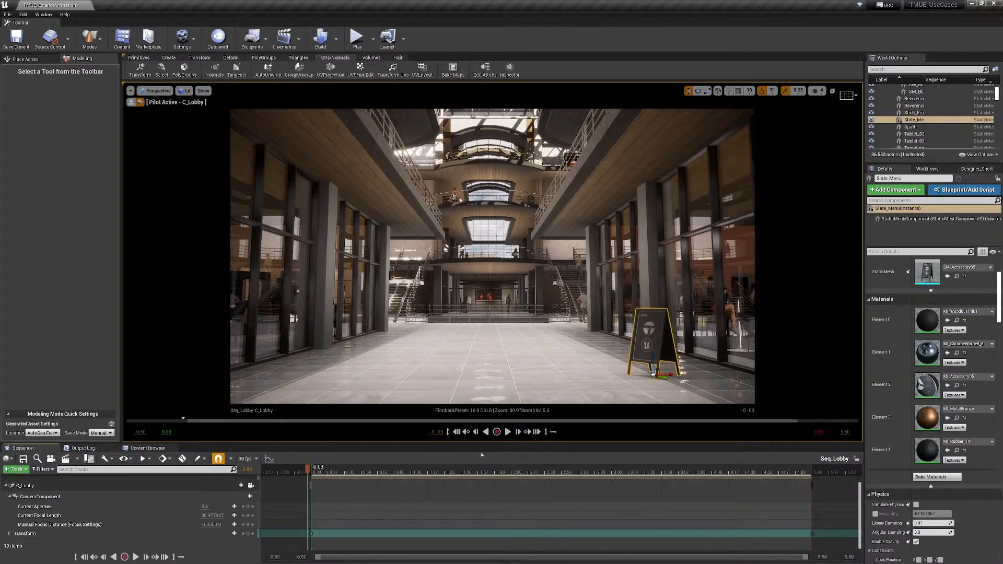
drag(304, 466, 311, 467)
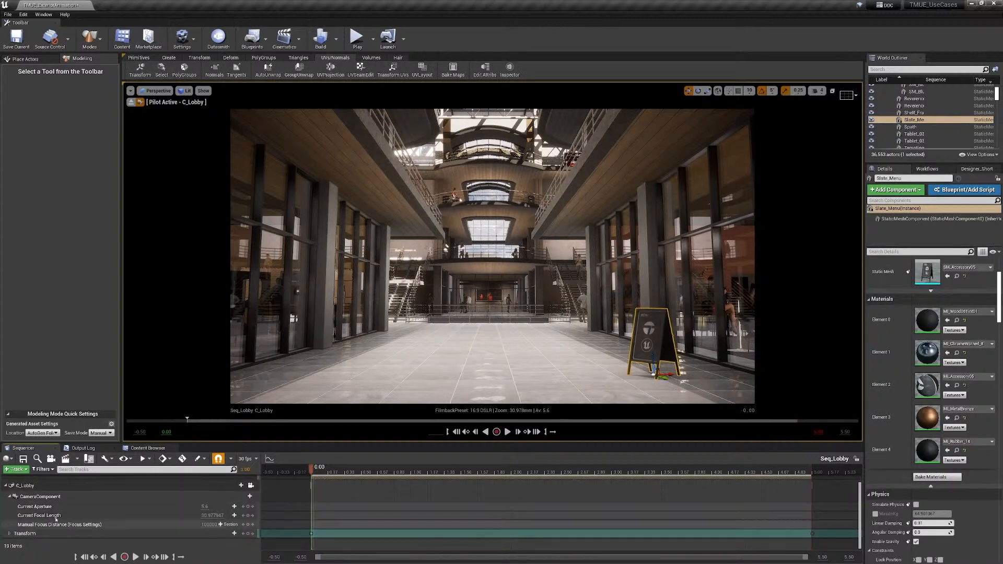
click(25, 470)
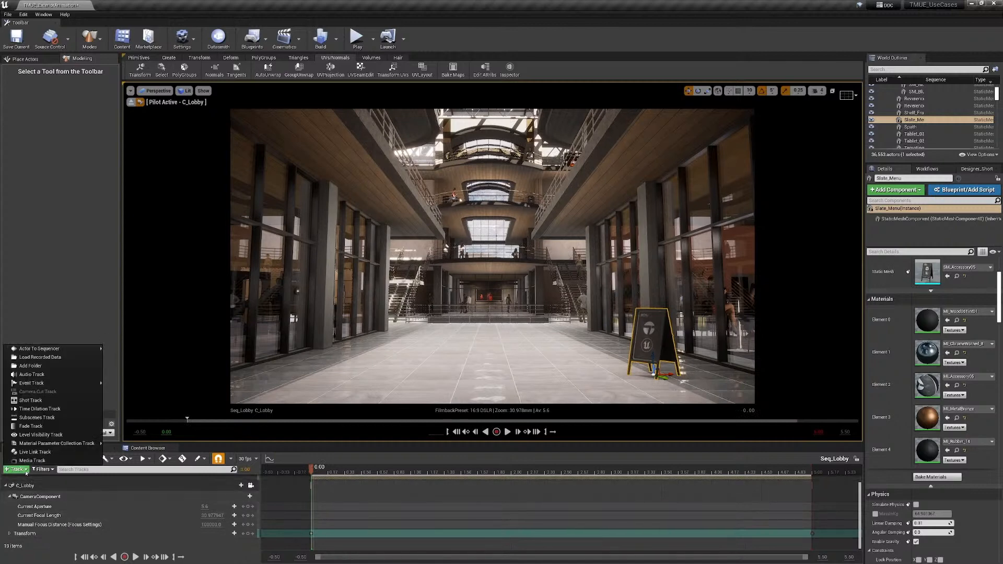
mouse_move(62, 349)
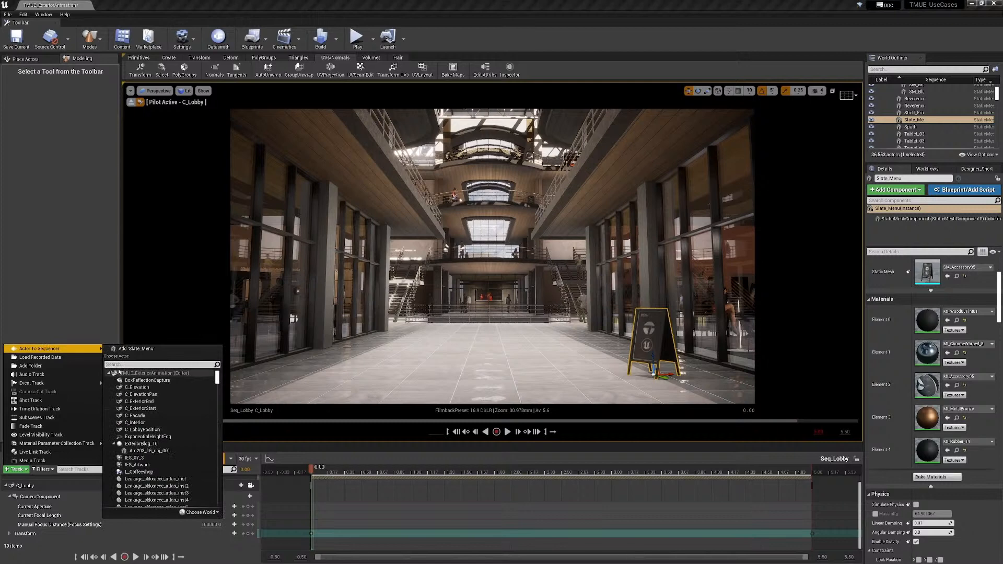
text(menu)
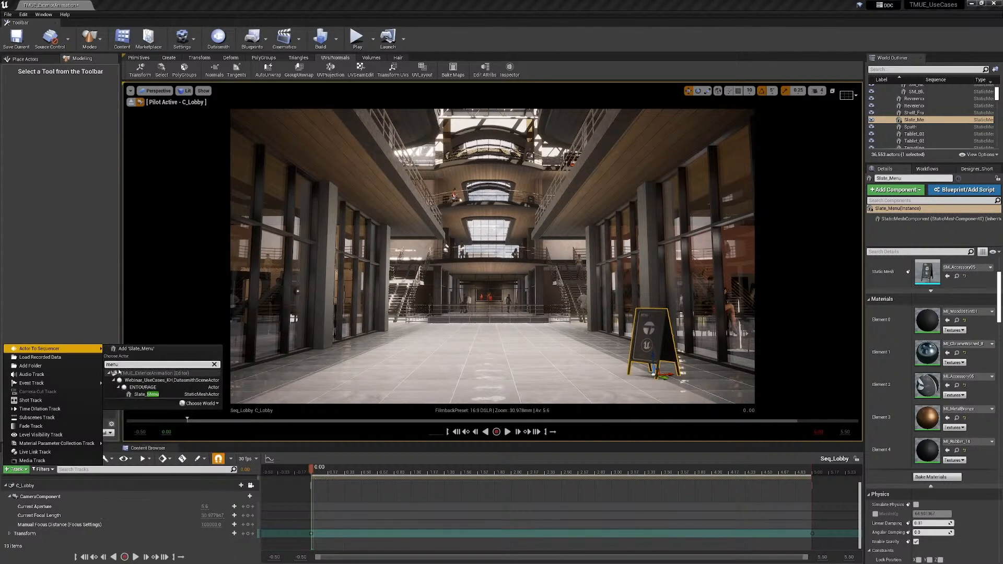
click(147, 395)
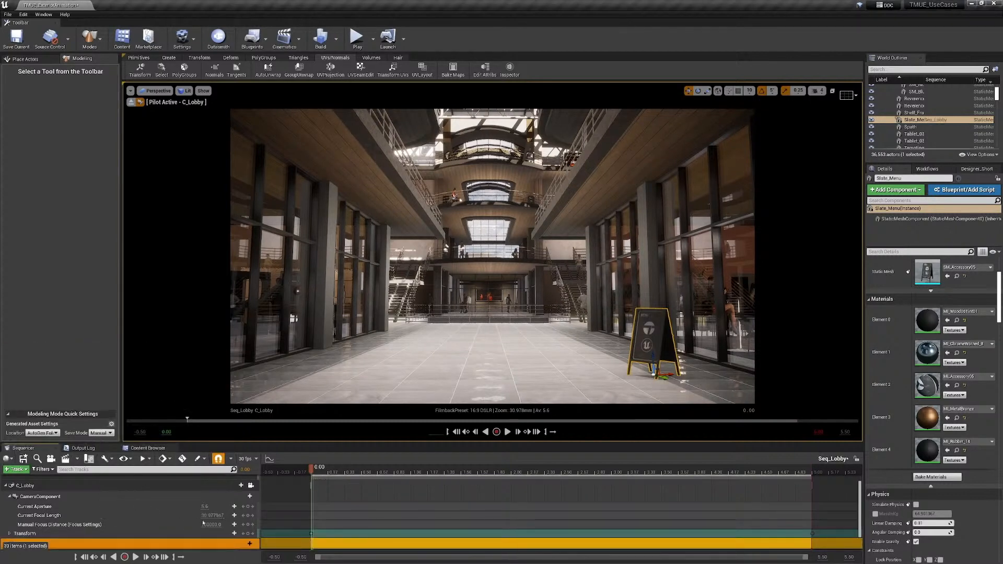
scroll(860, 515, down, 1)
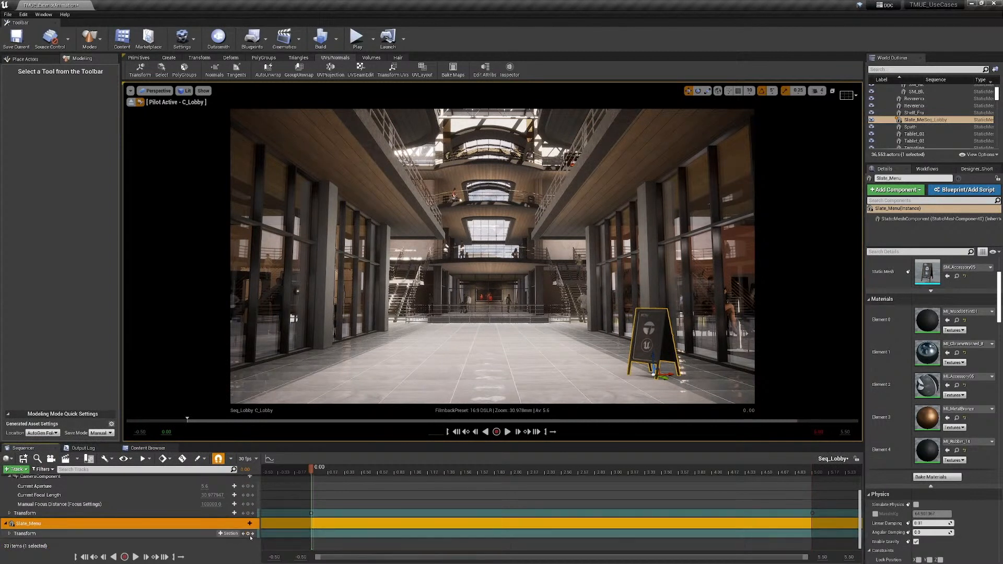
click(248, 534)
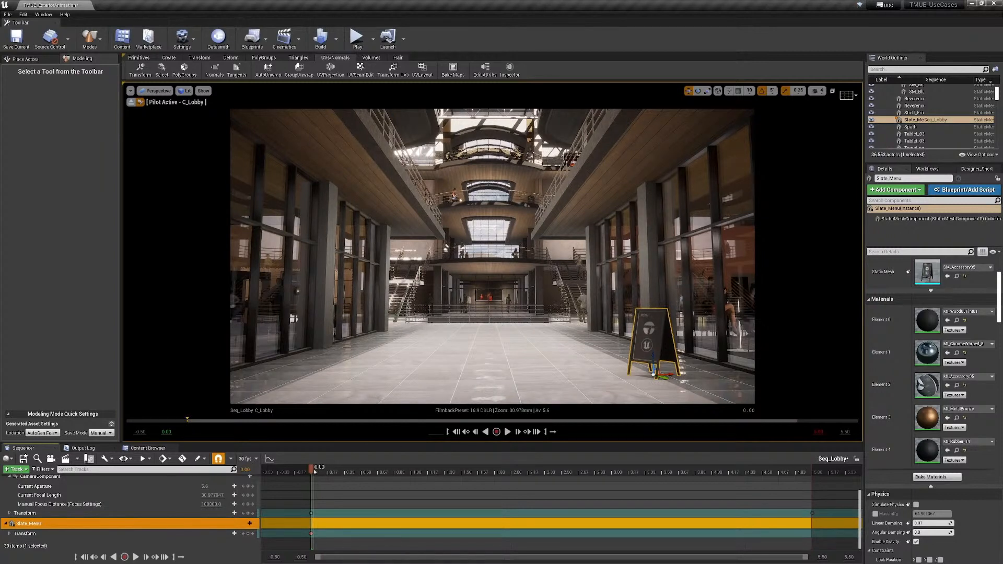
- Key Slate_Menu's Transform at 5.00 with the sign moved to the middle of the lobby floor, and scrub back to 0.00
key(space)
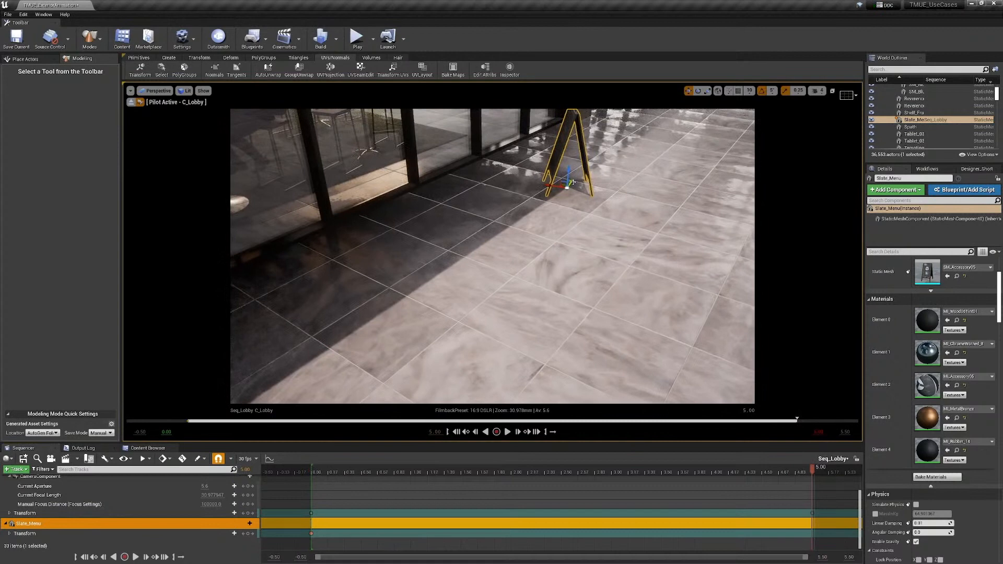
drag(543, 223, 314, 397)
right_drag(492, 256, 366, 313)
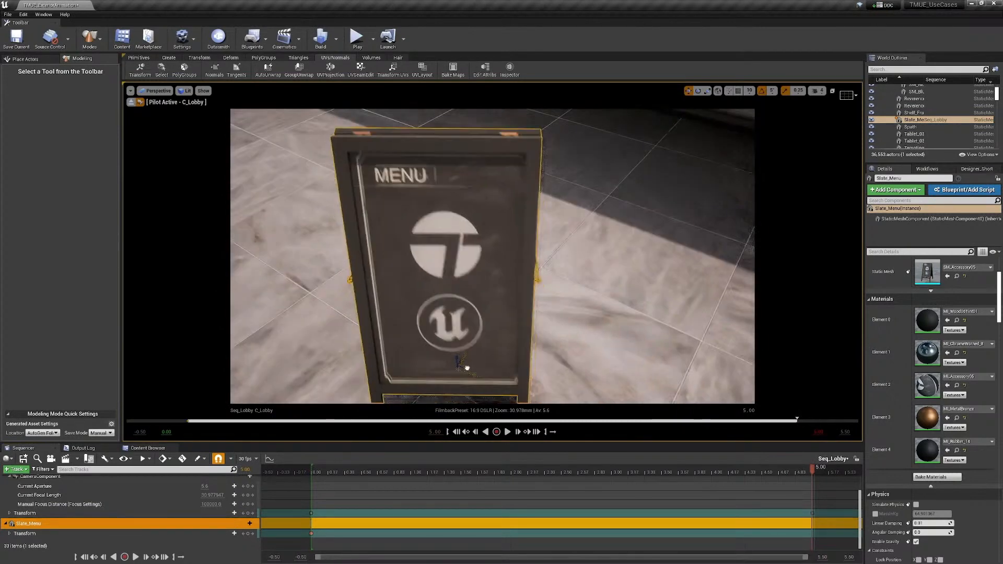
drag(466, 367, 247, 118)
right_drag(493, 256, 492, 182)
drag(551, 339, 396, 249)
right_drag(396, 249, 305, 219)
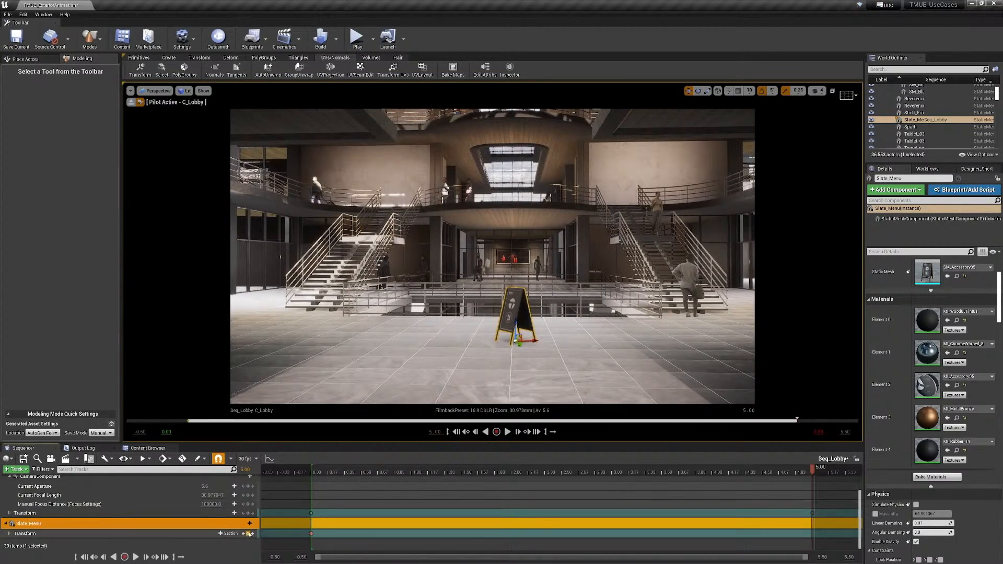
click(248, 534)
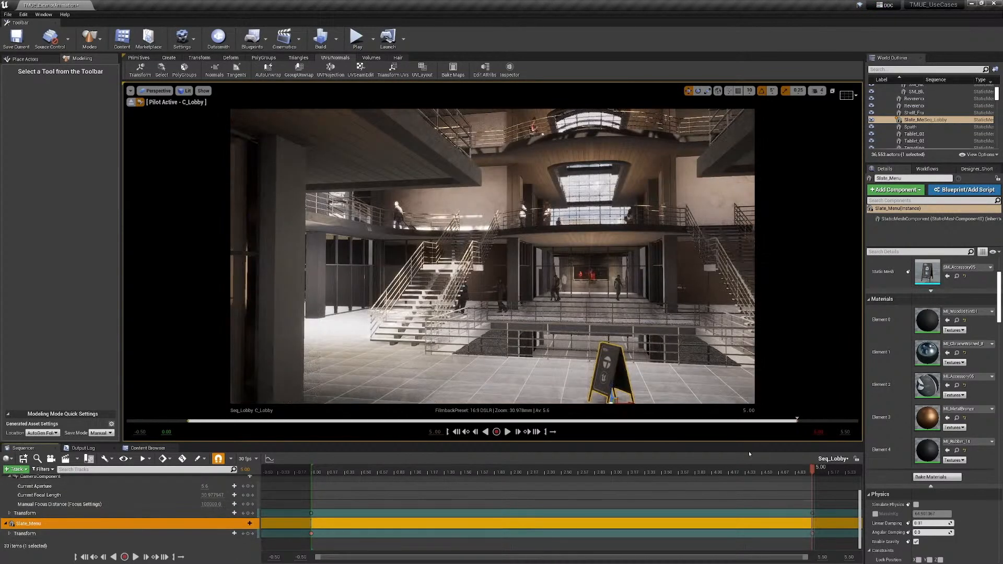
click(796, 472)
drag(796, 471, 316, 466)
drag(315, 469, 312, 470)
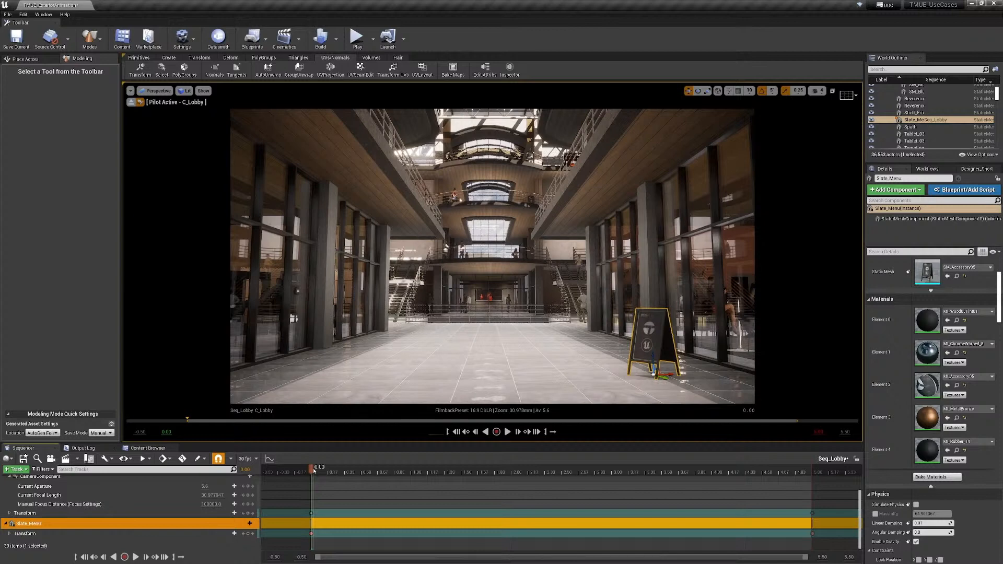
- Open the material instance on Slate_Menu's Element 2 and assign the ChalkboardMenu texture to its ColorMap
key(ctrl+z)
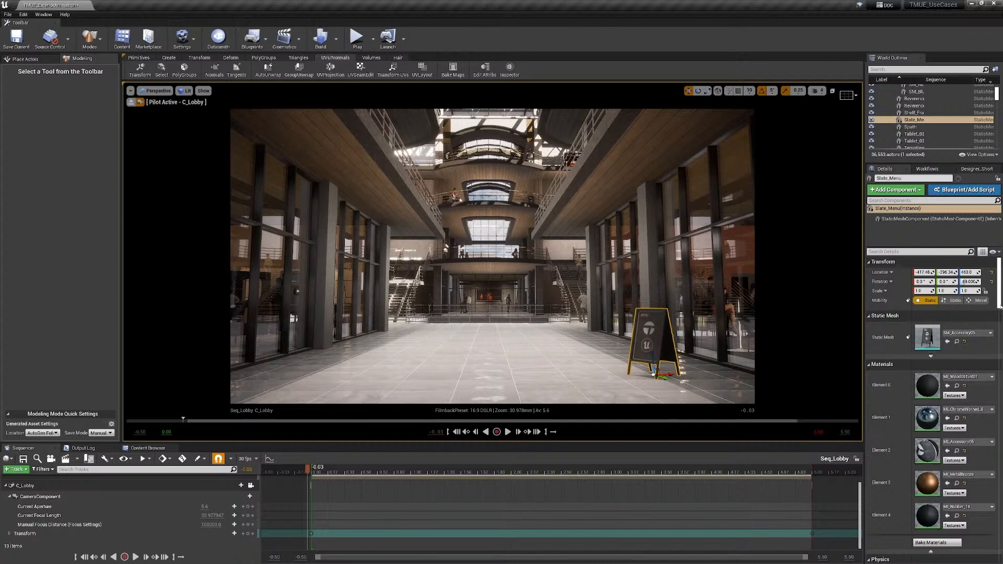
drag(1000, 307, 999, 321)
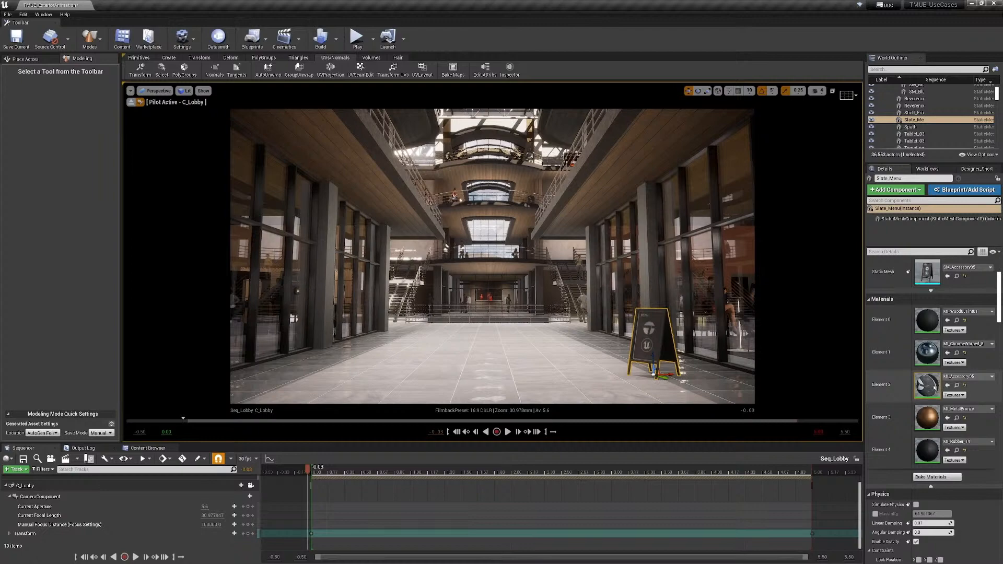
double_click(919, 387)
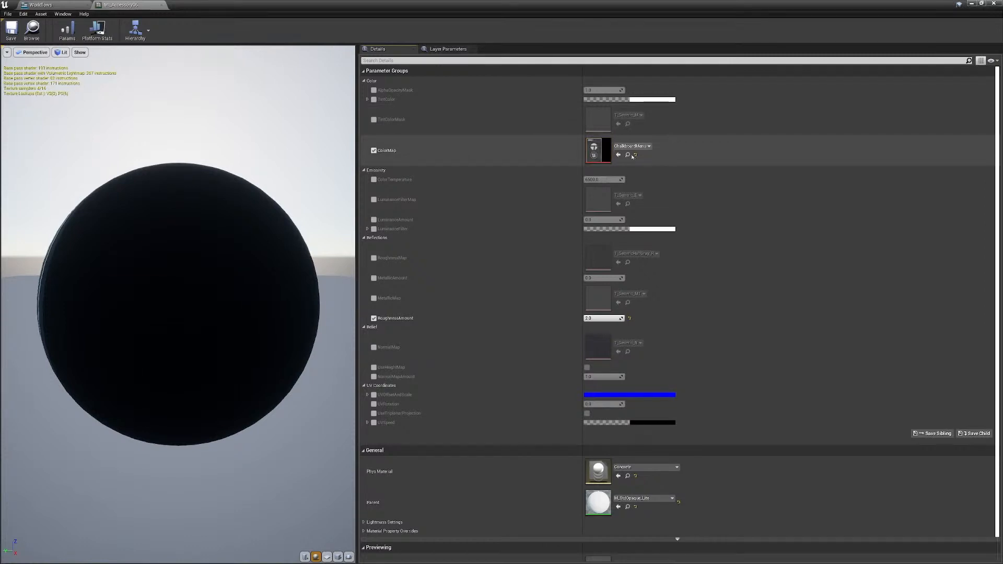
click(980, 4)
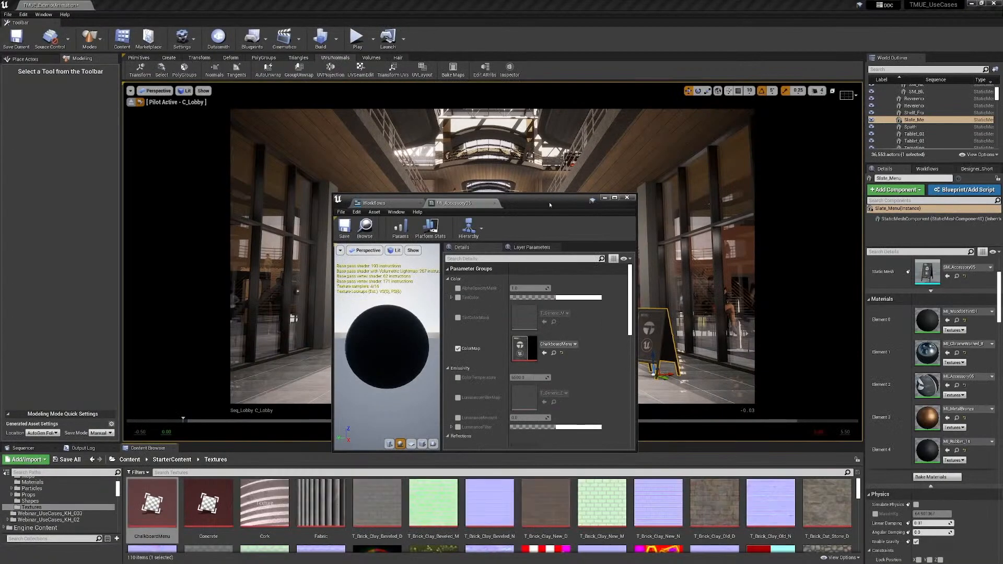
drag(550, 204, 541, 147)
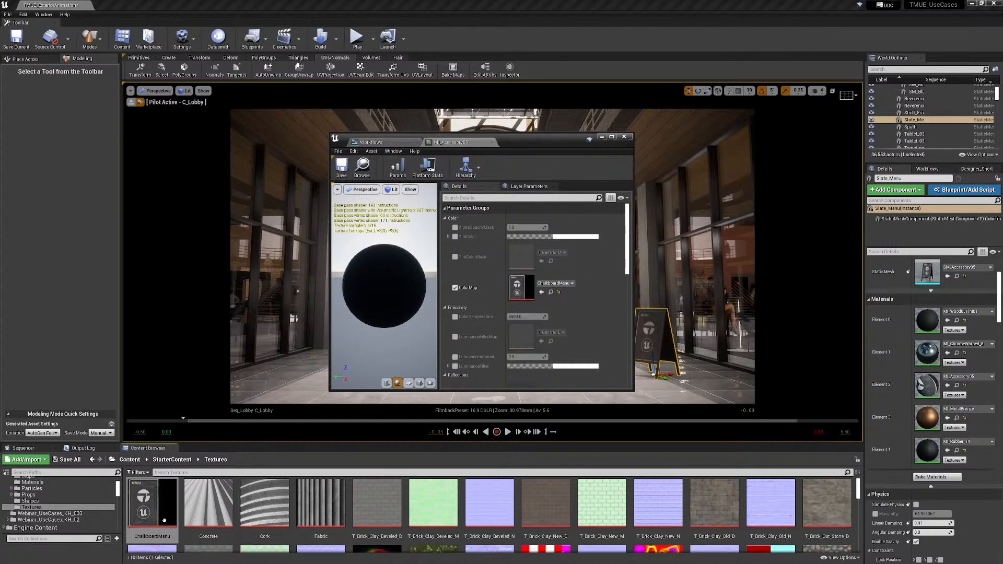
click(150, 500)
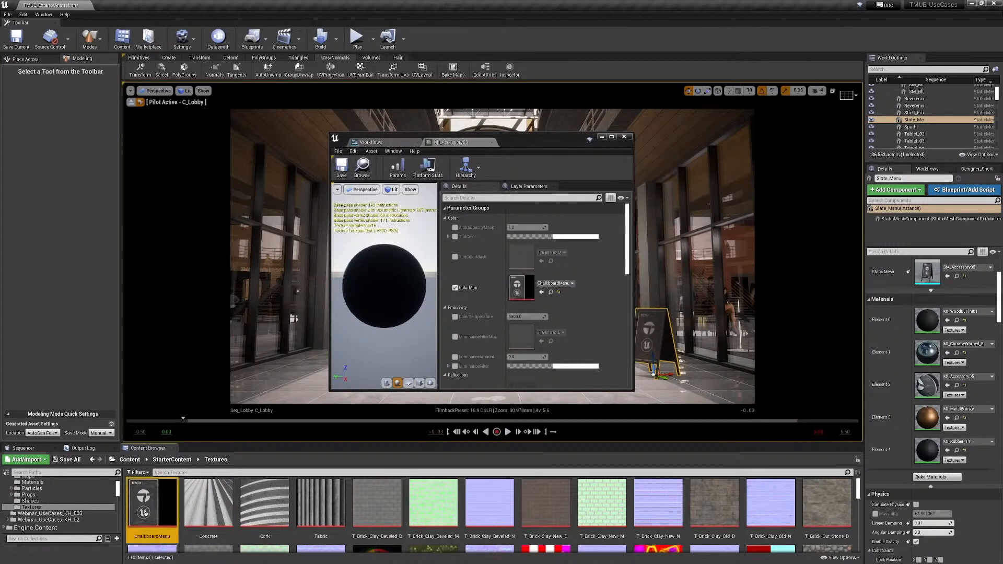
drag(151, 500, 541, 293)
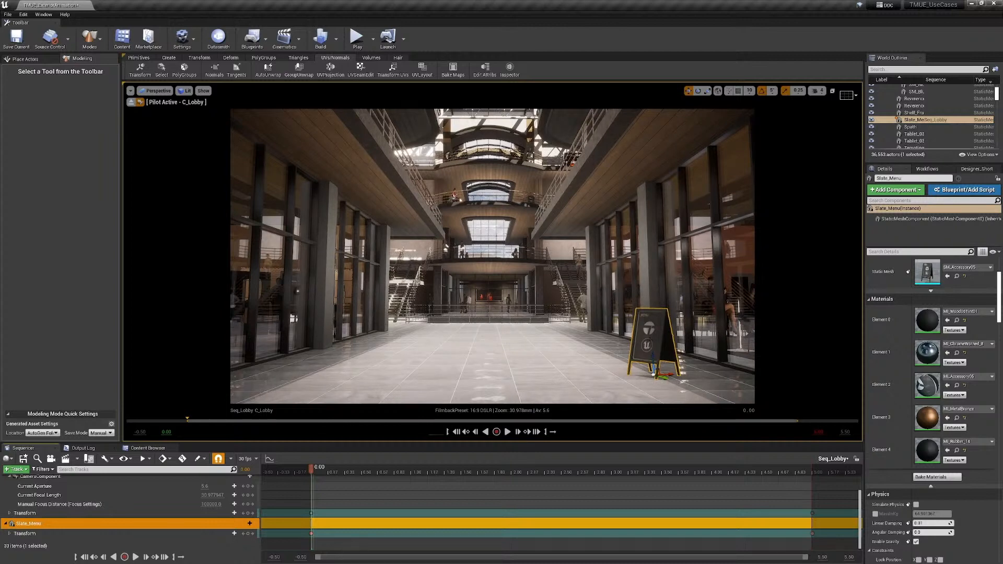
- Locate the Slate_Menu sign's static mesh asset in the Content Browser
right_click(650, 339)
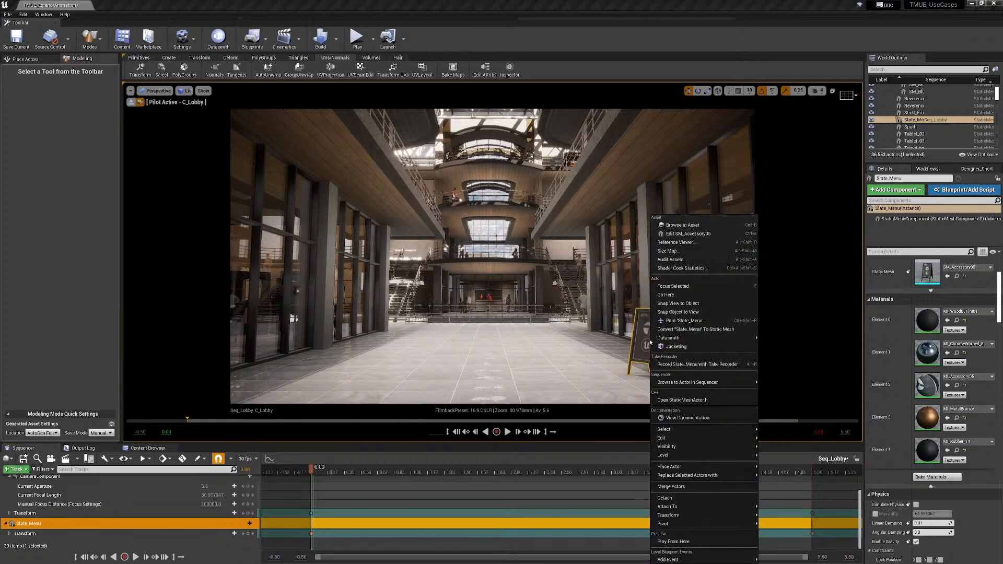
click(674, 229)
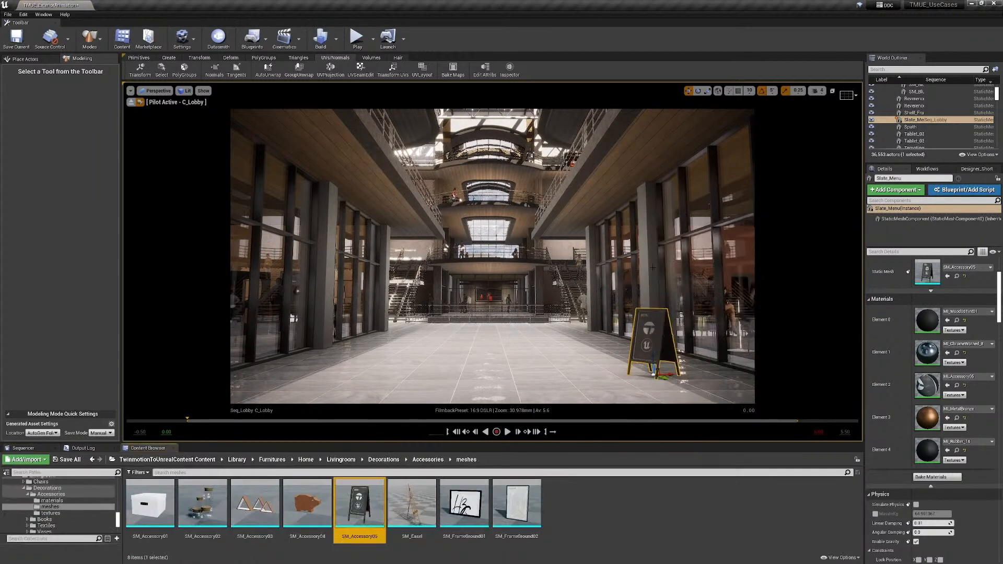
- Check the file formats available for exporting the SM_Accessory05 mesh, and leave the export without saving
right_click(366, 512)
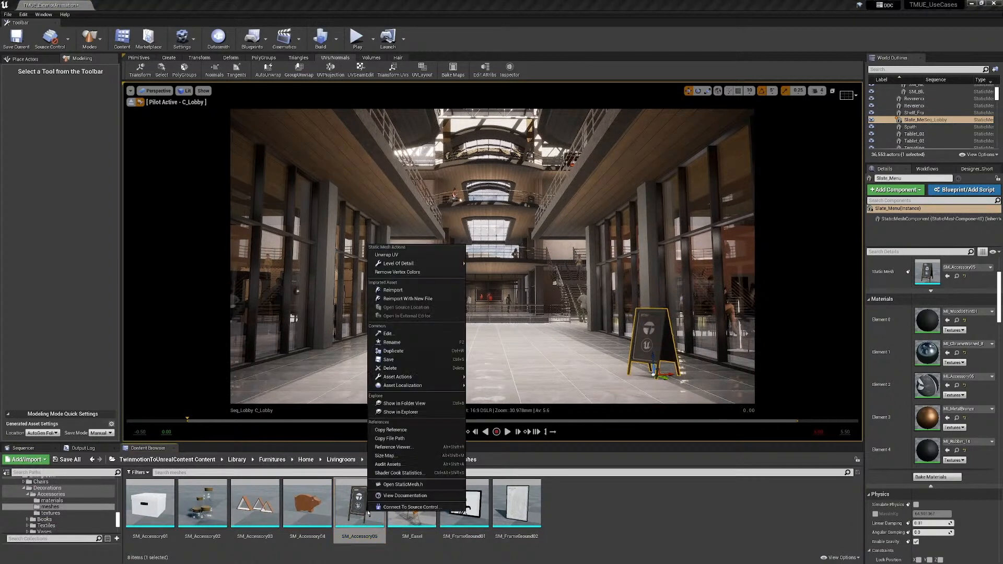
mouse_move(417, 377)
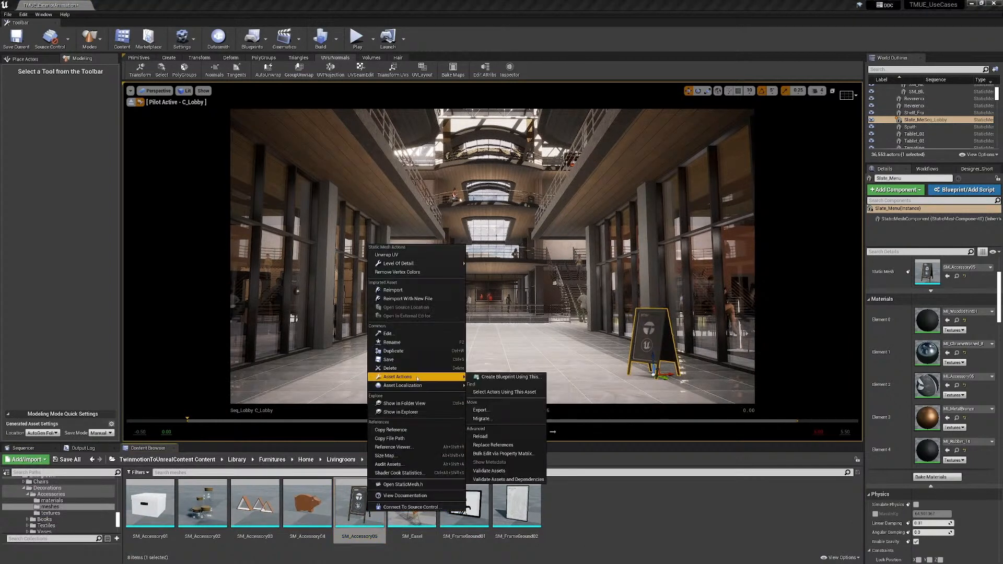
click(490, 411)
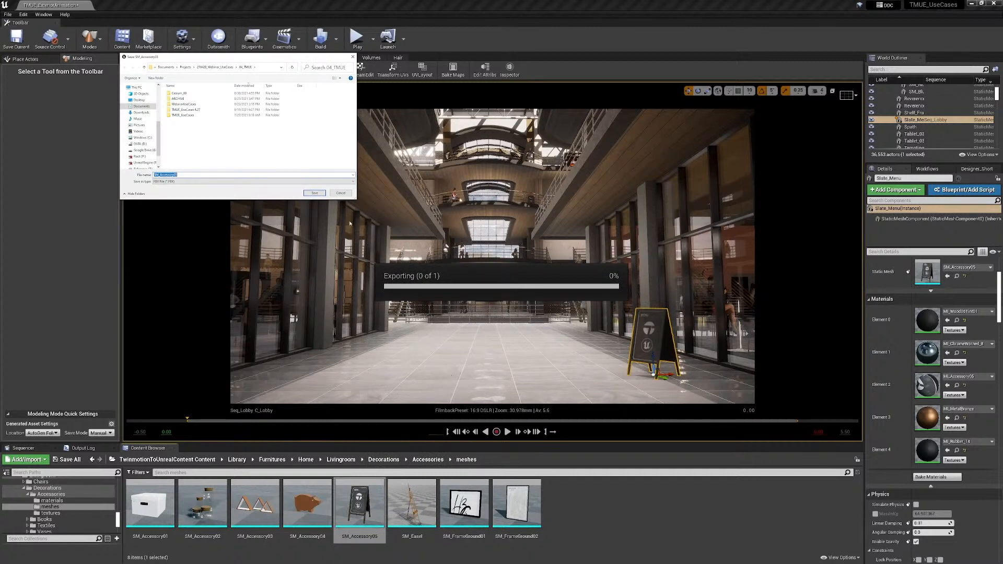
click(213, 181)
click(219, 186)
click(349, 195)
- Look up the Migrate option for the SM_Accessory05 mesh without starting a migration
right_click(356, 498)
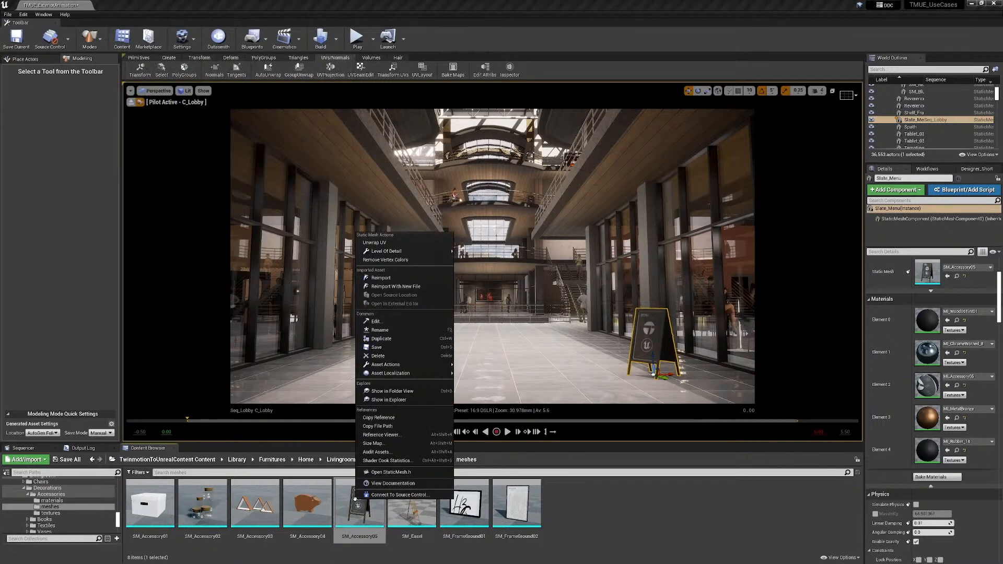
mouse_move(402, 364)
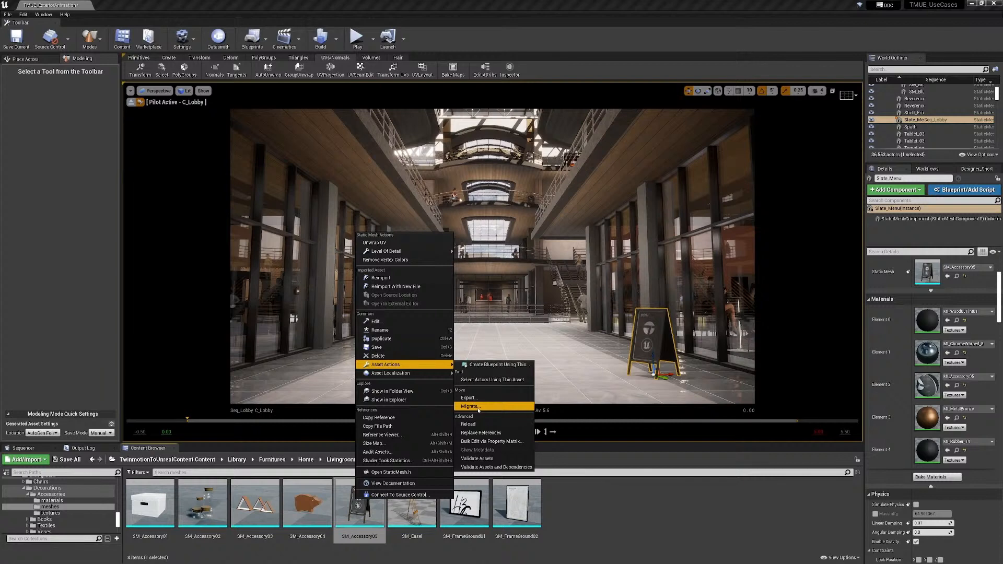
click(768, 517)
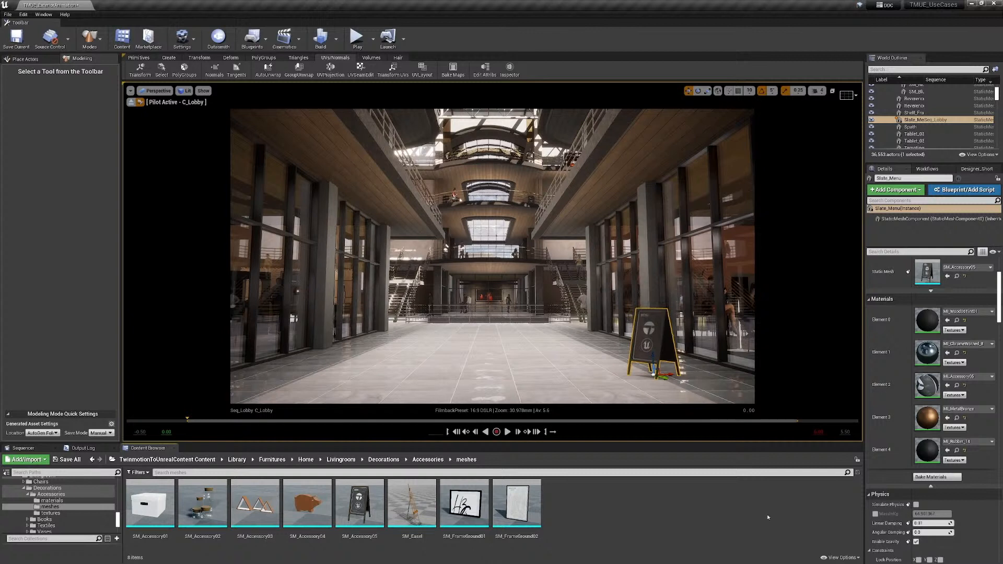
- Switch the viewport to Path Tracing, and find and select the C_Lobby camera in the scene
click(186, 92)
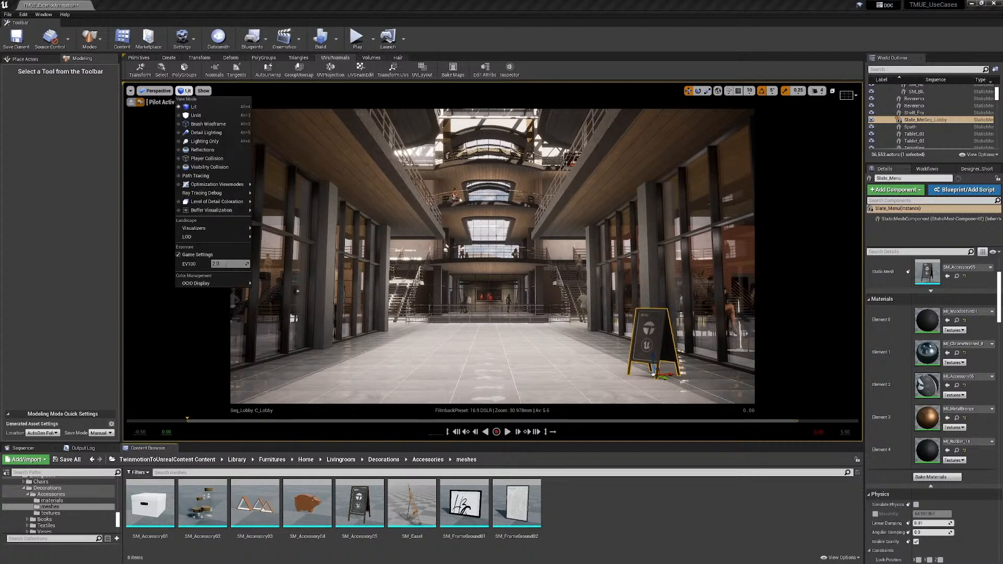
click(190, 176)
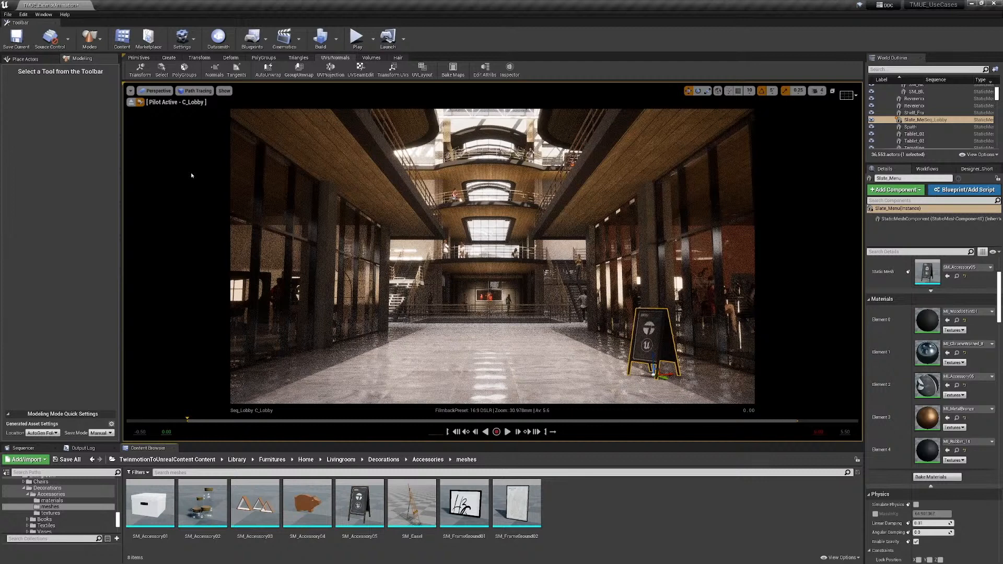
click(897, 70)
text(C_Lob)
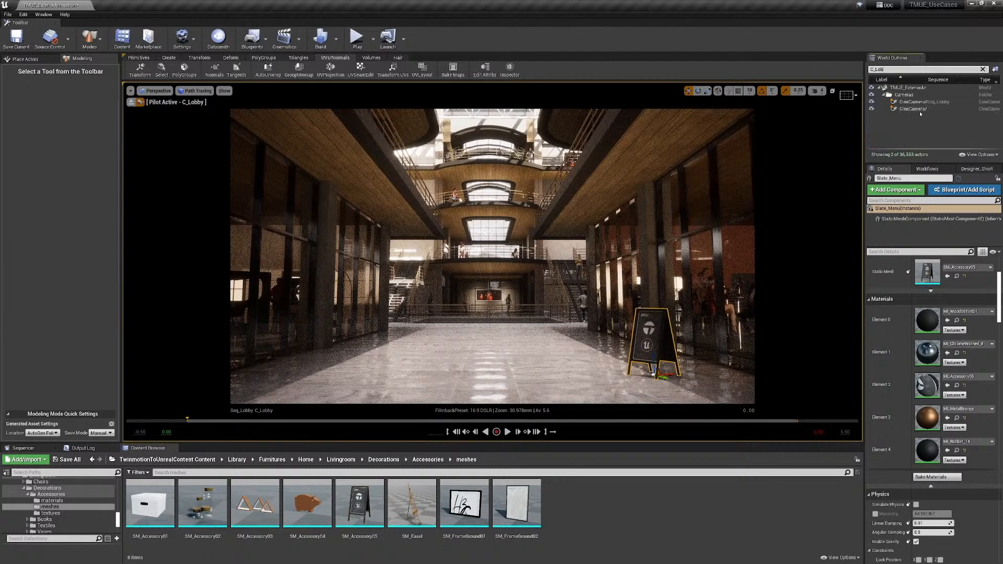
click(924, 103)
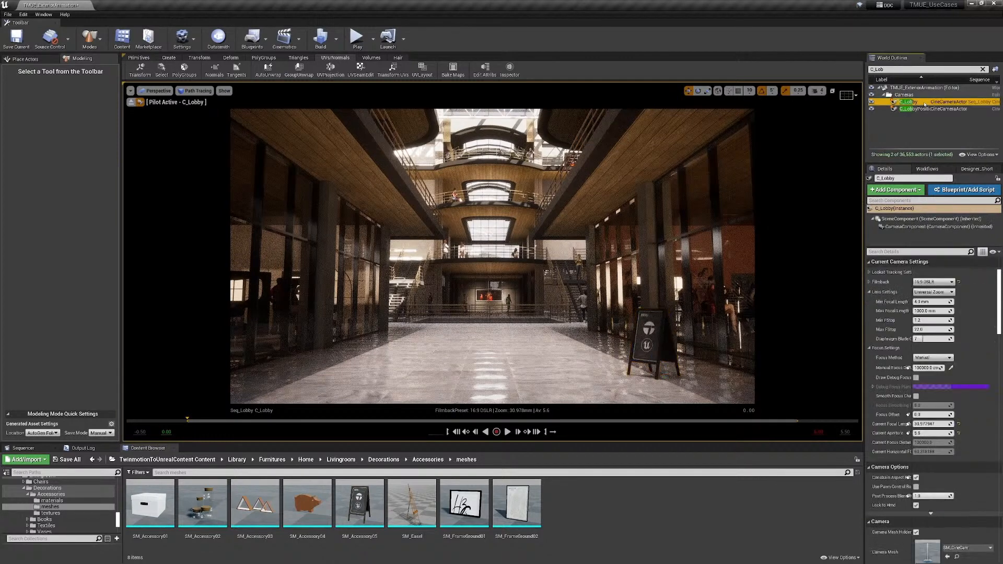
- Try Samples Per Pixel values of 128, 4096 and 32 in the C_Lobby camera's path tracing settings
scroll(946, 281, down, 15)
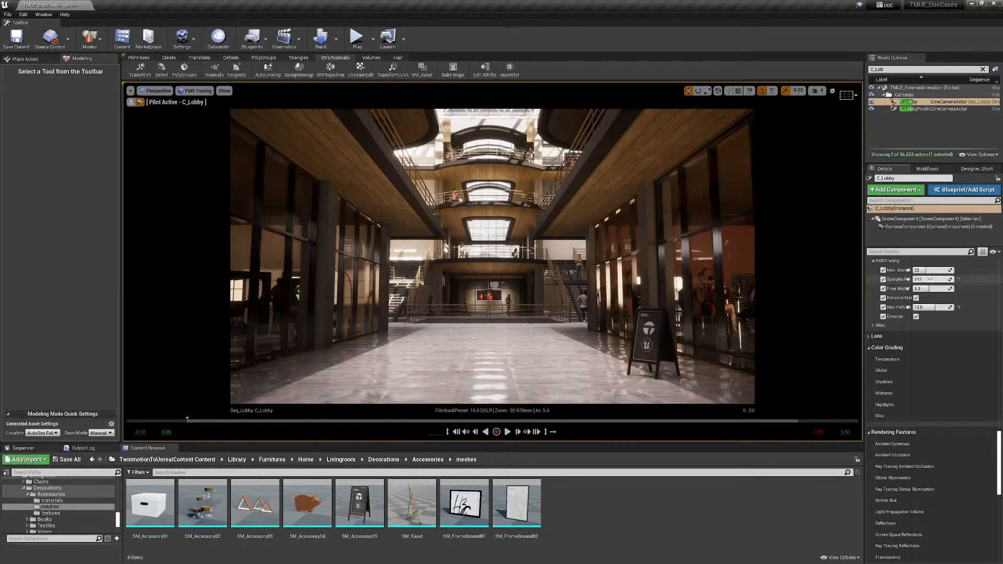
click(929, 280)
text(128)
key(Return)
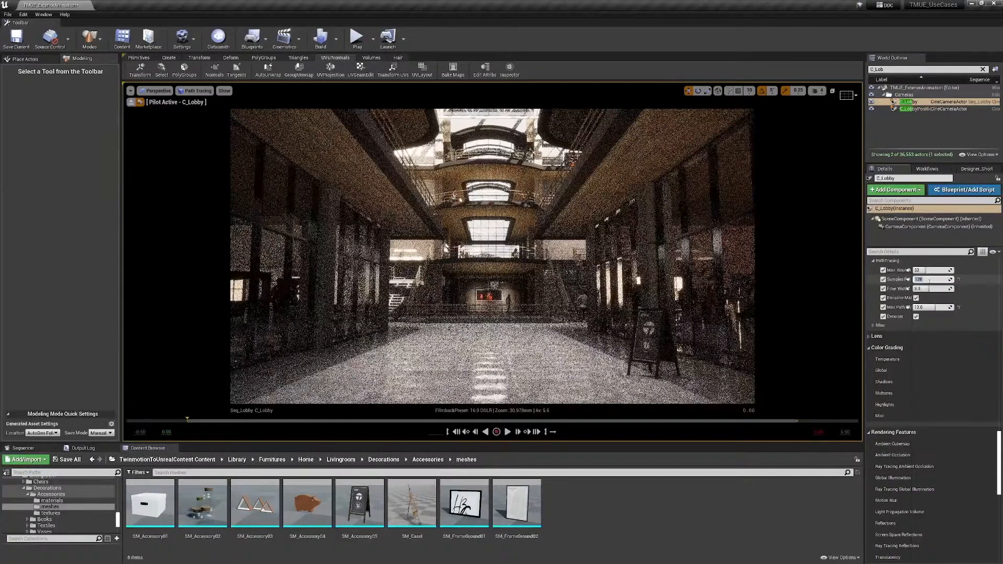
text(4096)
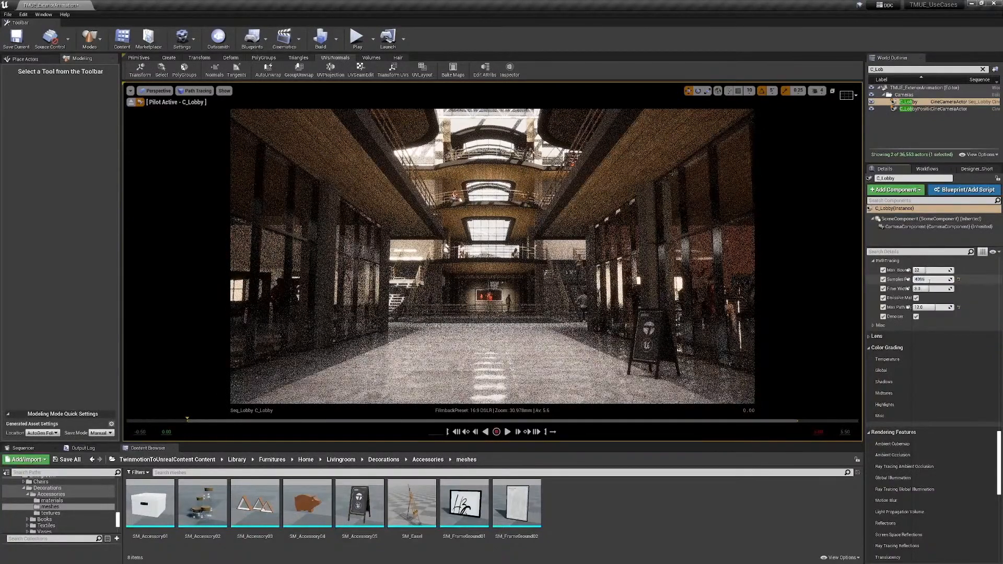
key(Return)
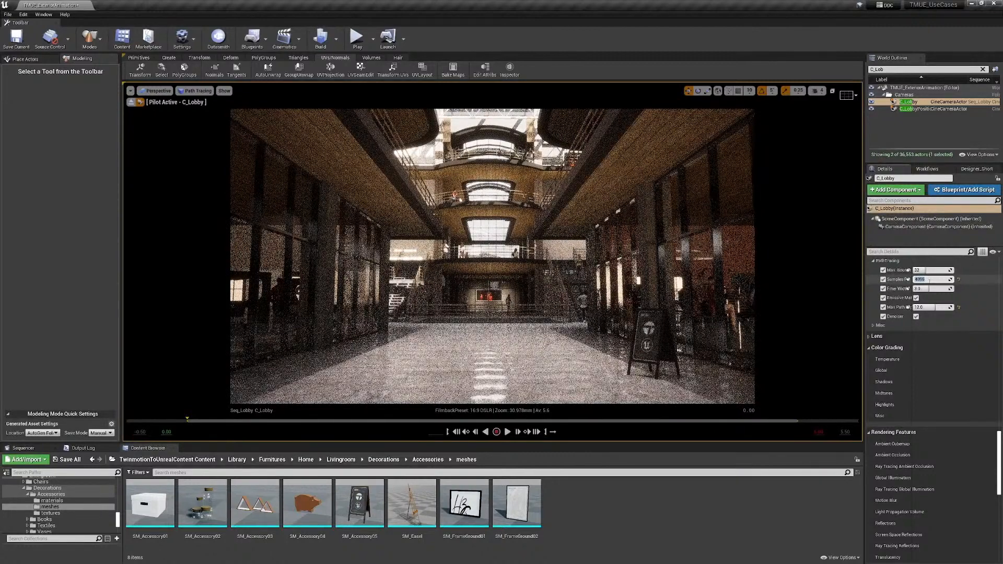
text(32)
key(Return)
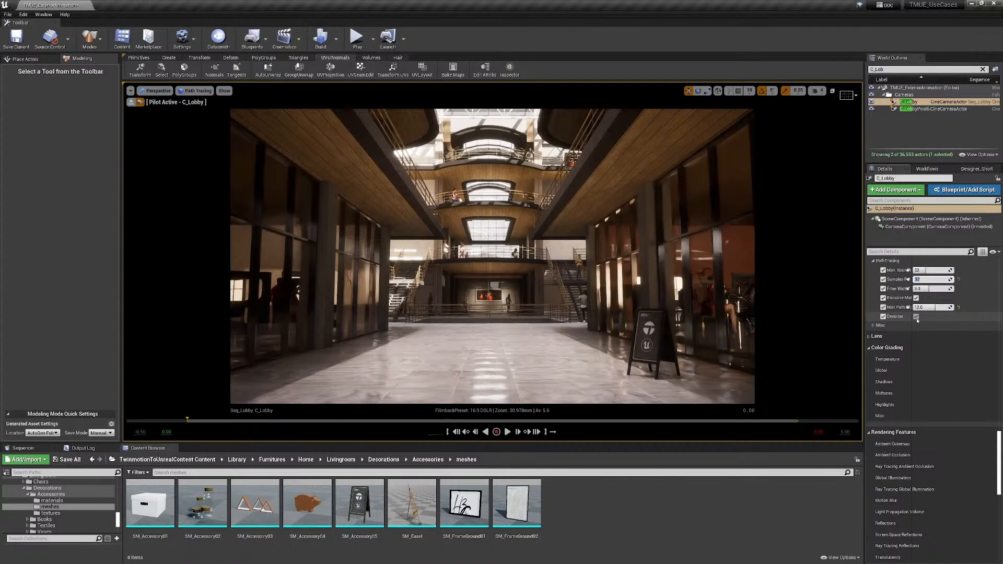
- Turn the piloted C_Lobby camera slightly right and down, and set its path tracing Samples Per Pixel to 4096
mouse_move(493, 256)
right_down()
mouse_move(478, 254)
mouse_move(521, 267)
mouse_move(509, 272)
right_up()
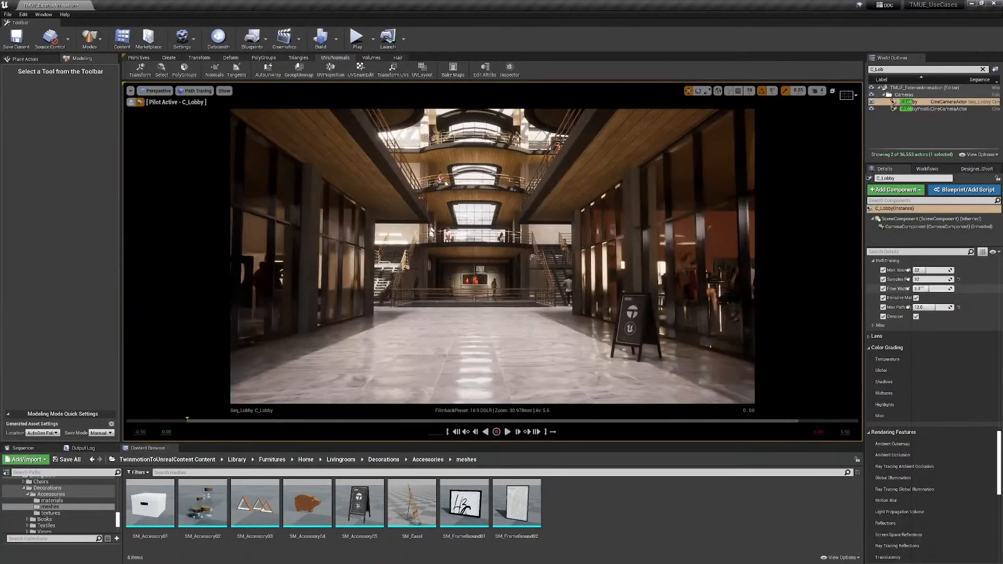
click(929, 280)
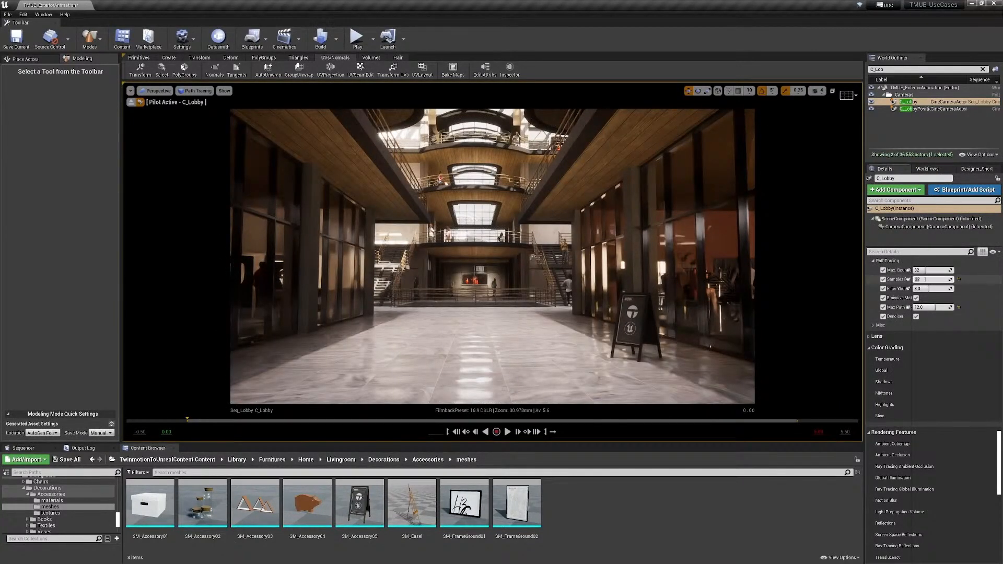
key(Return)
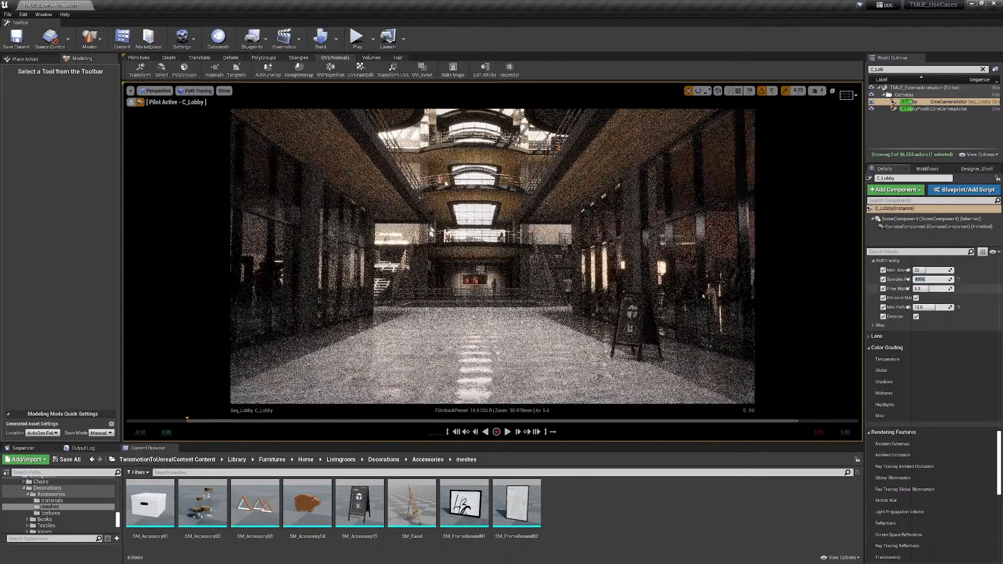